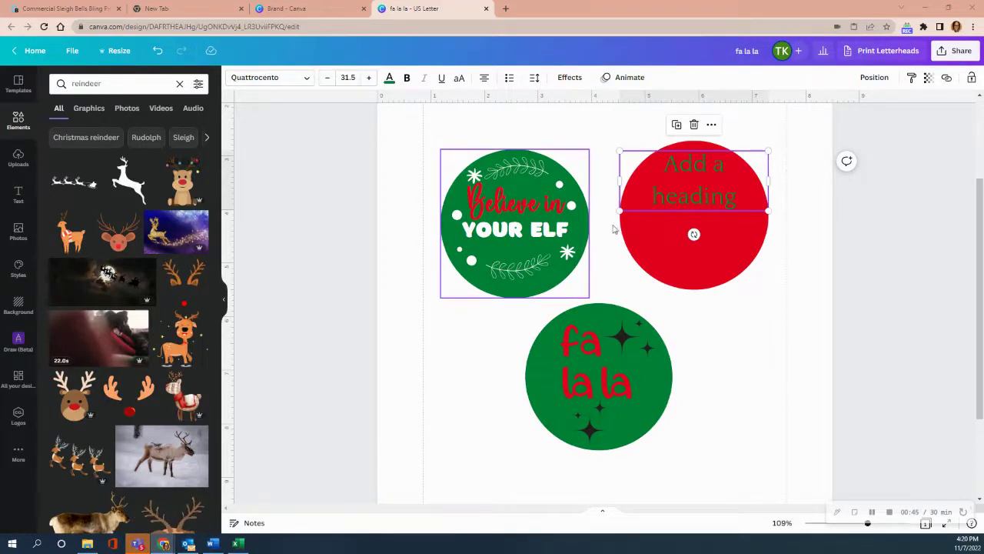
Replace the red circle's heading with 'Sleigh bells' and narrow it near the circle's top
double_click(650, 204)
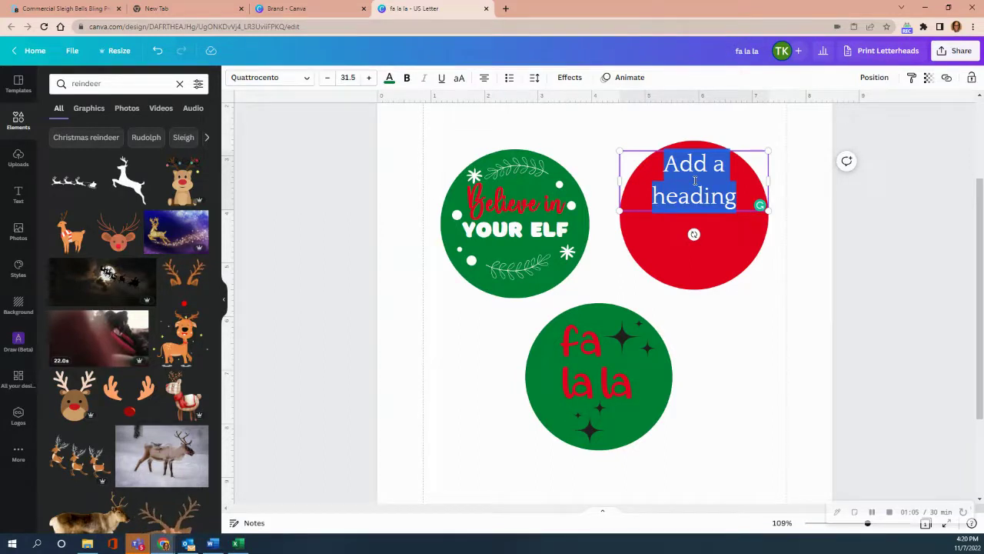
text(S)
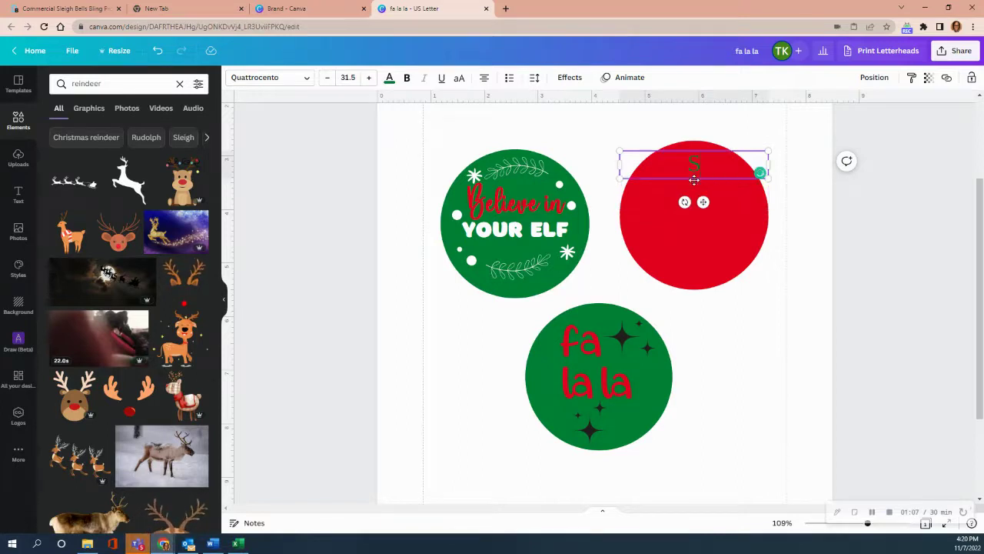
text(leigh)
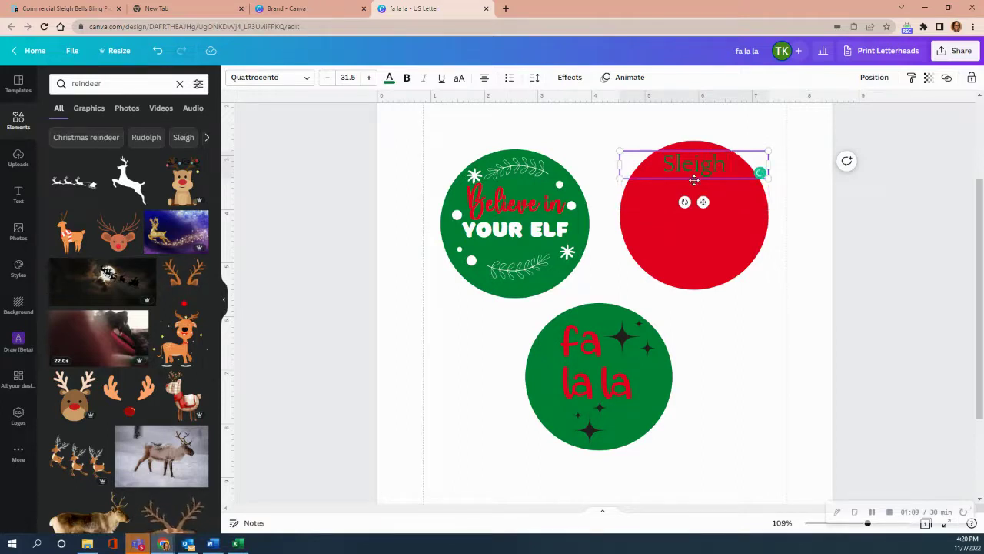
text( bel)
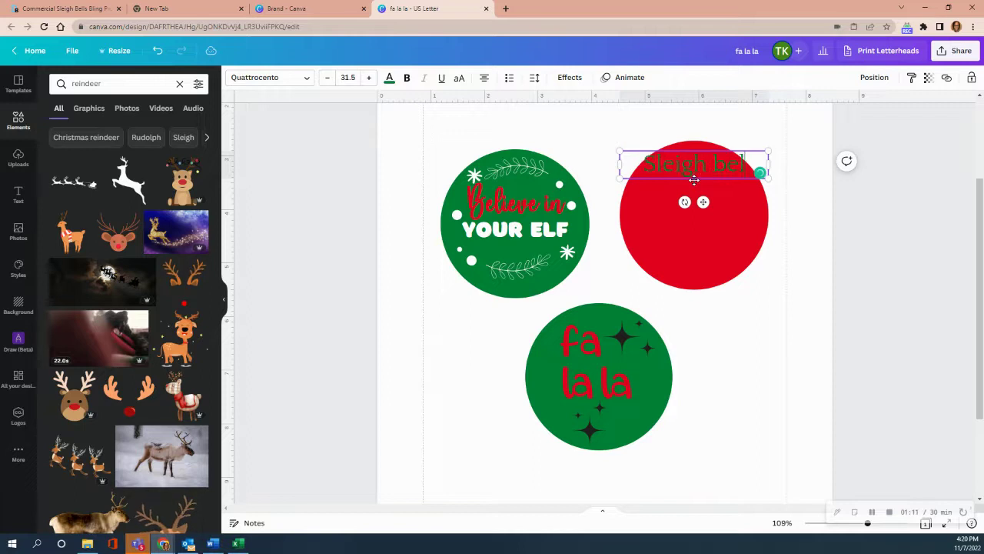
text(ls)
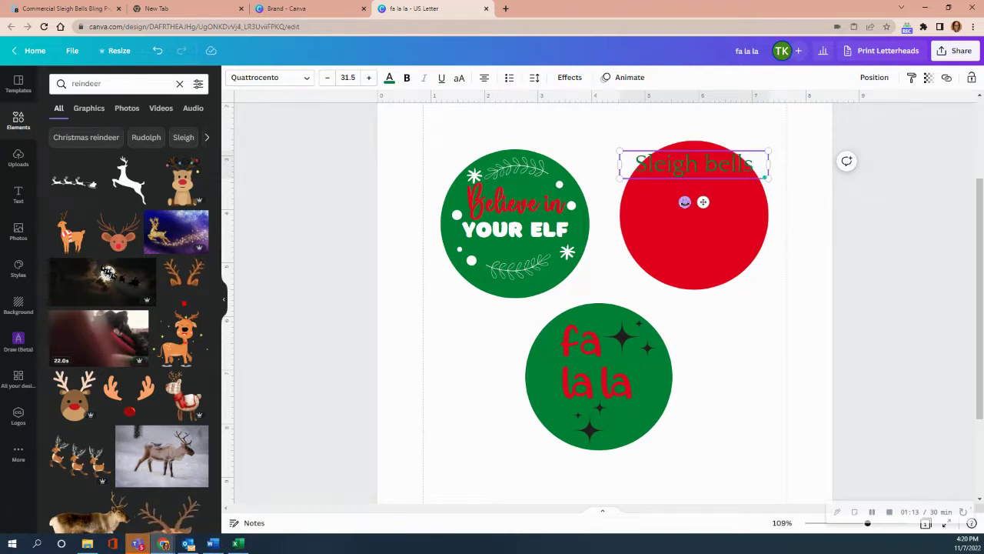
drag(702, 201, 702, 244)
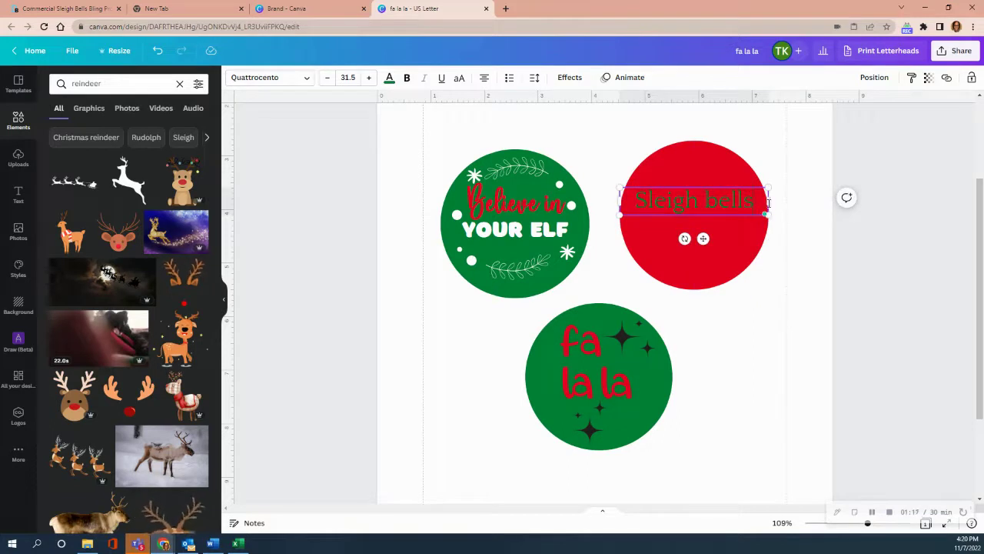
drag(768, 203, 755, 202)
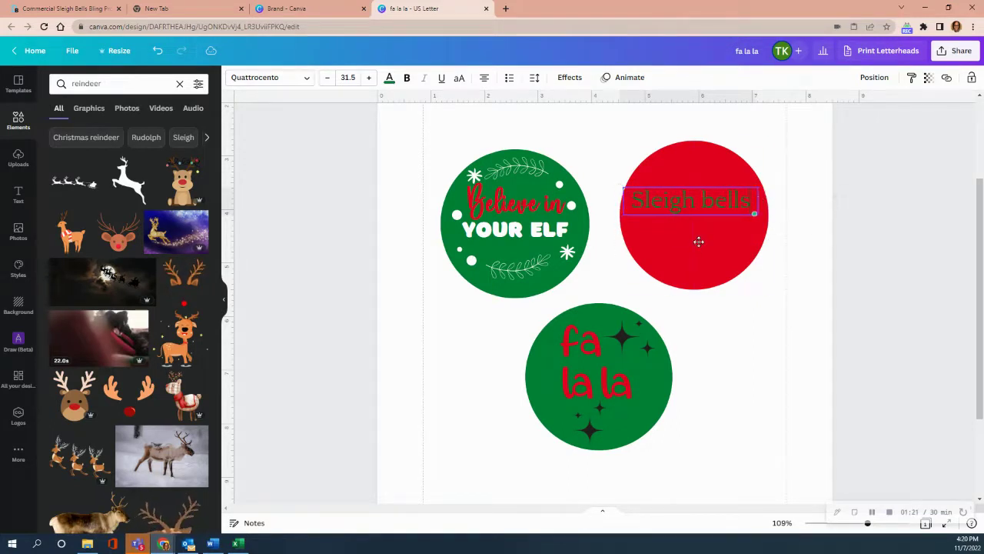
drag(696, 244, 702, 240)
click(565, 223)
Check the Believe in font and search the font list for 'hello'
click(516, 206)
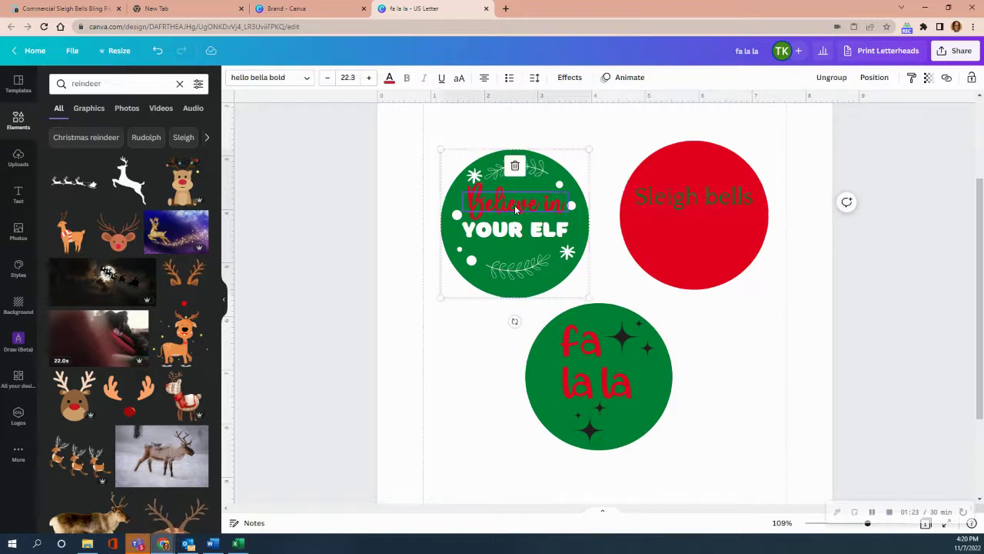
click(304, 77)
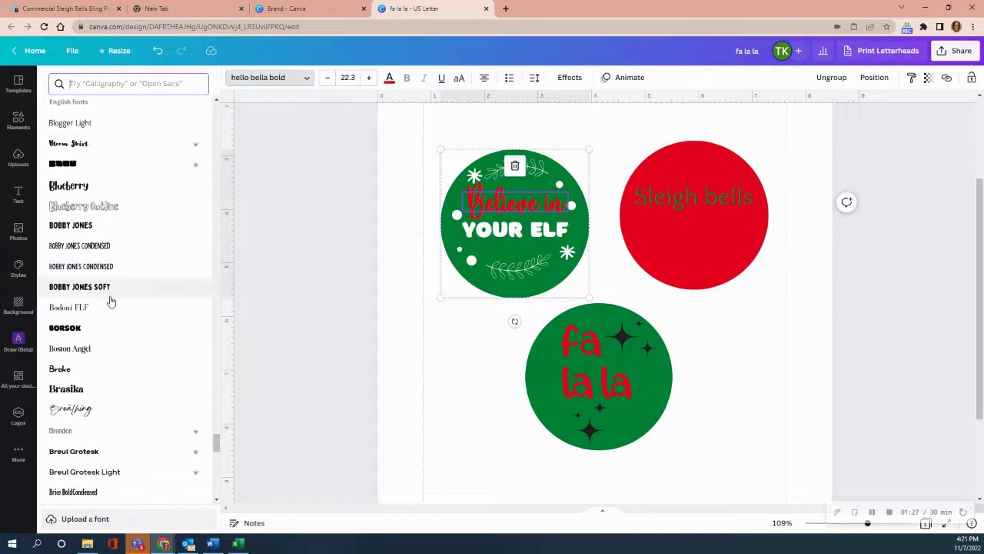
scroll(109, 306, down, 1)
scroll(110, 305, down, 4)
scroll(110, 305, down, 5)
scroll(110, 307, down, 5)
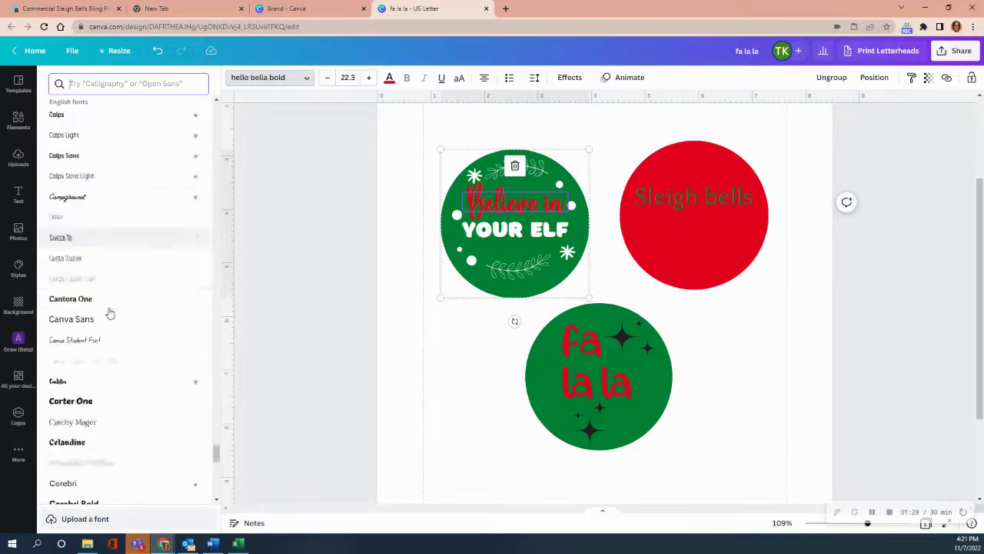
scroll(110, 307, down, 5)
scroll(112, 319, down, 5)
scroll(112, 318, down, 5)
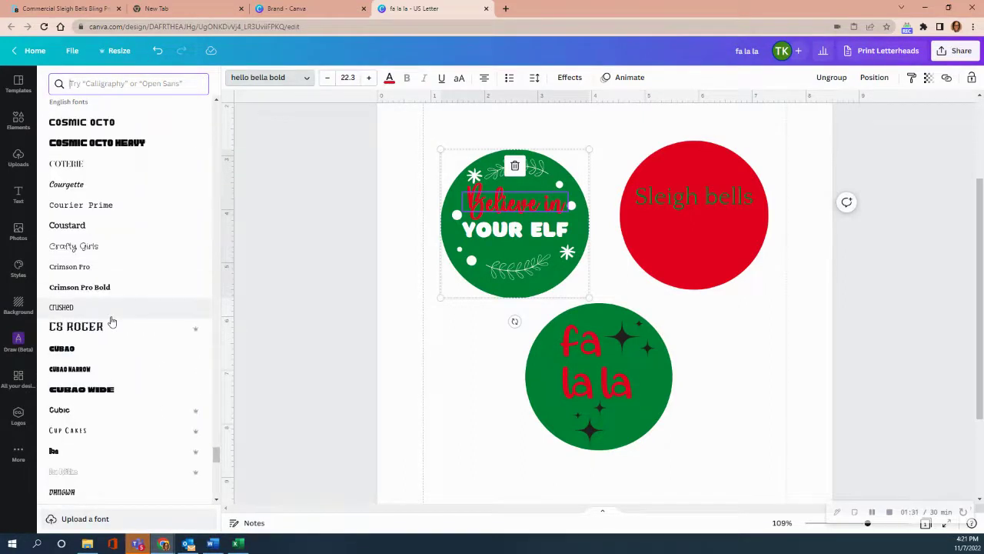
scroll(111, 319, down, 5)
scroll(111, 322, down, 5)
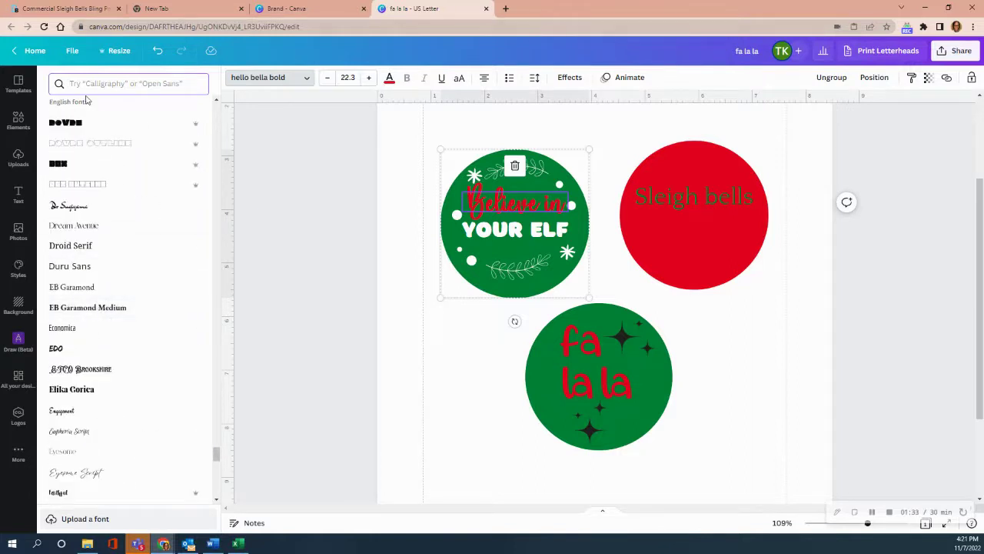
text(hello)
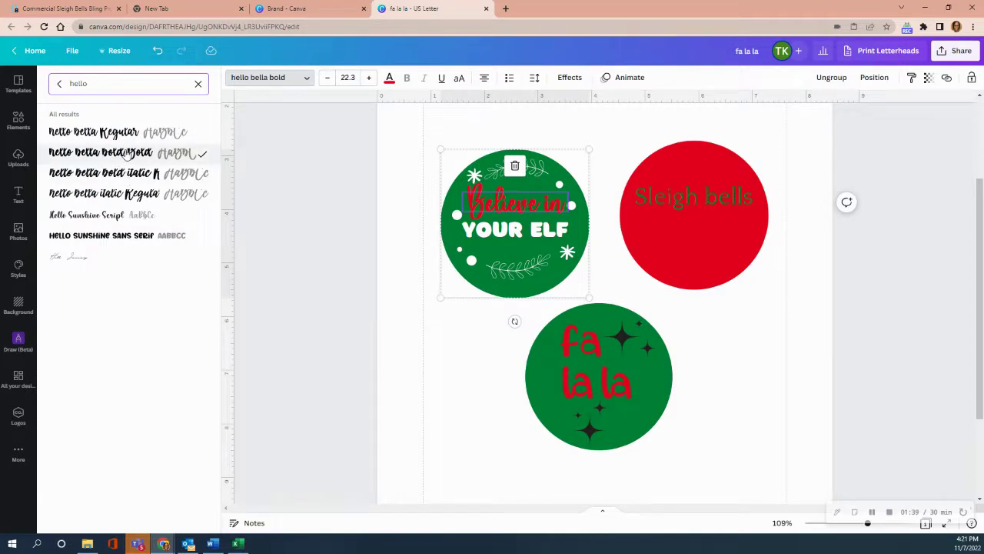
Set Sleigh bells in hello bella bold and shrink it to size 20.5
click(688, 196)
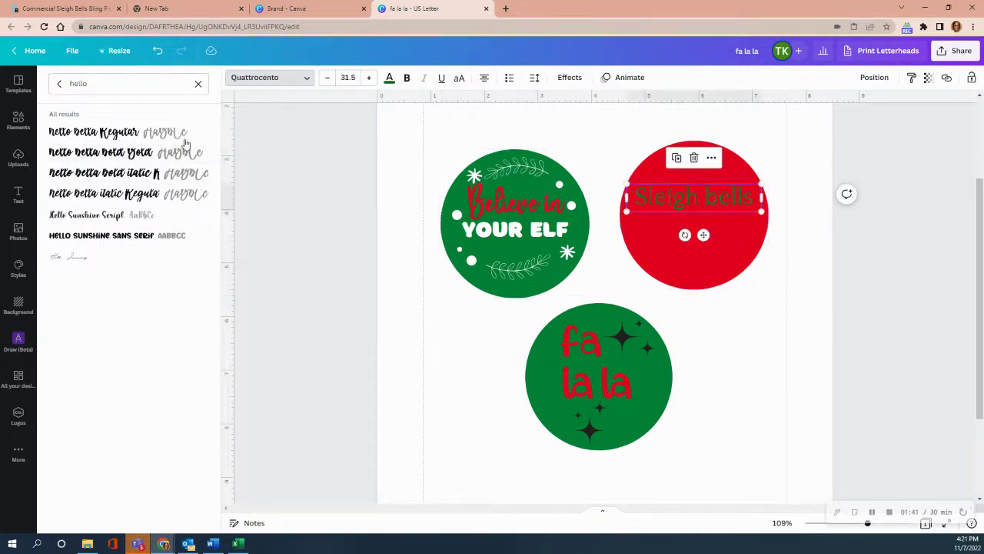
click(128, 157)
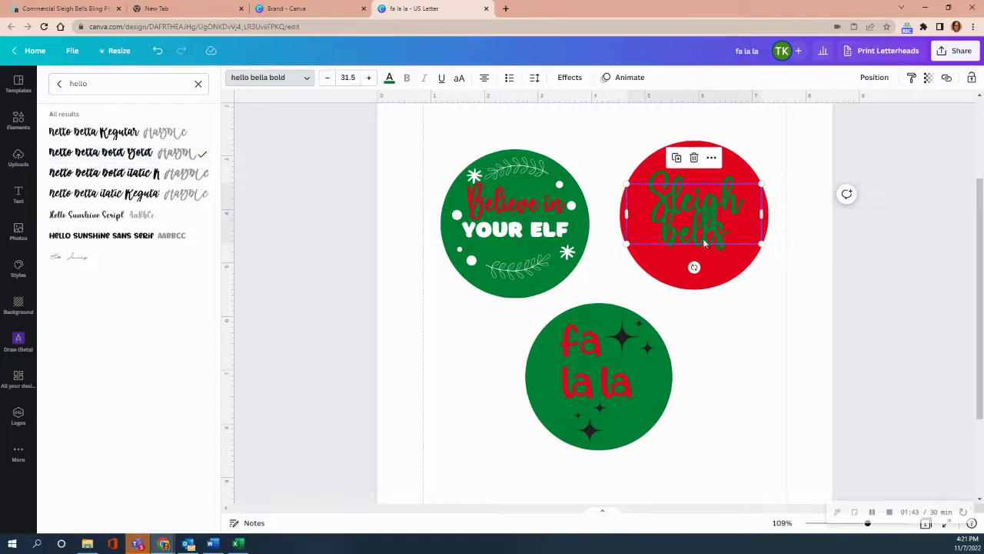
click(327, 78)
click(327, 77)
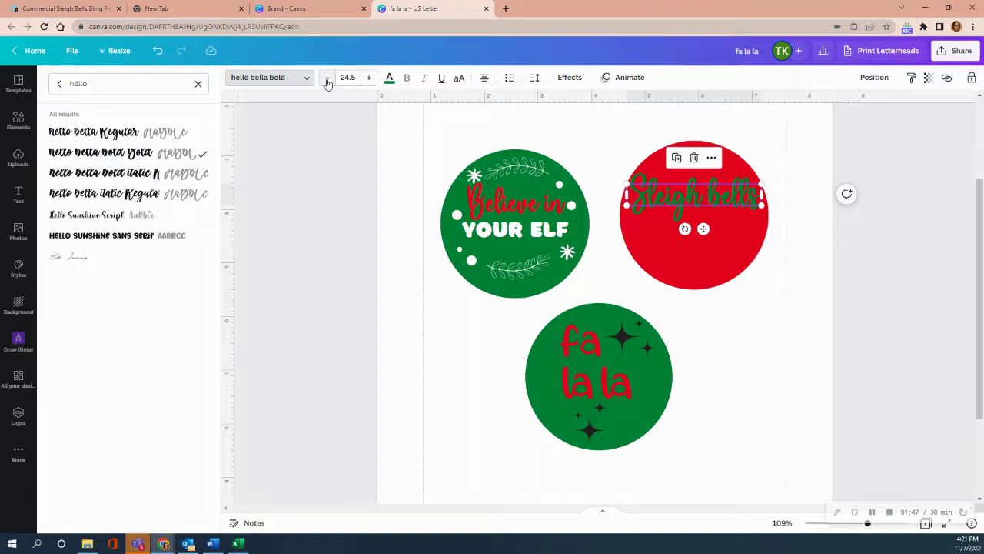
click(327, 77)
click(326, 78)
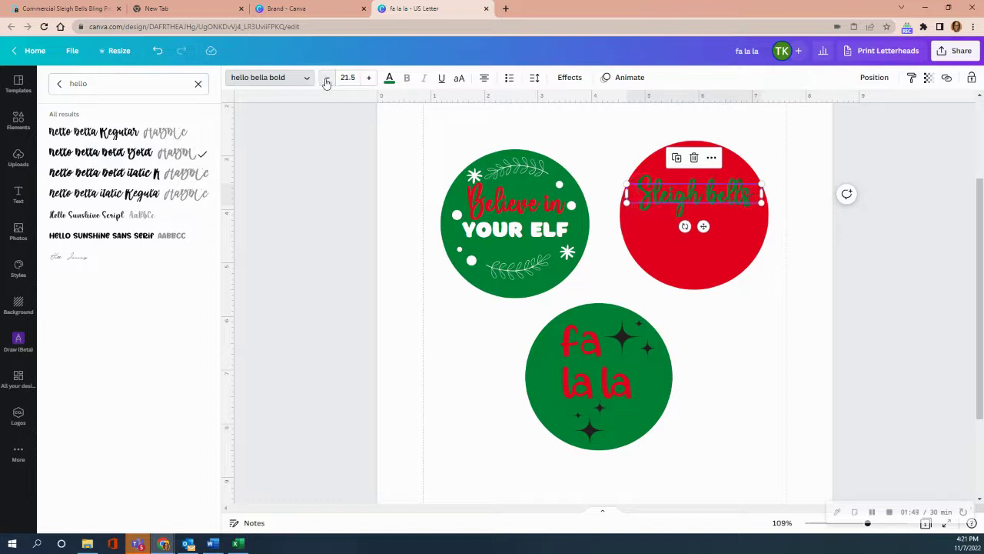
click(327, 77)
Duplicate the Sleigh bells text and place the copy beneath it
right_click(713, 197)
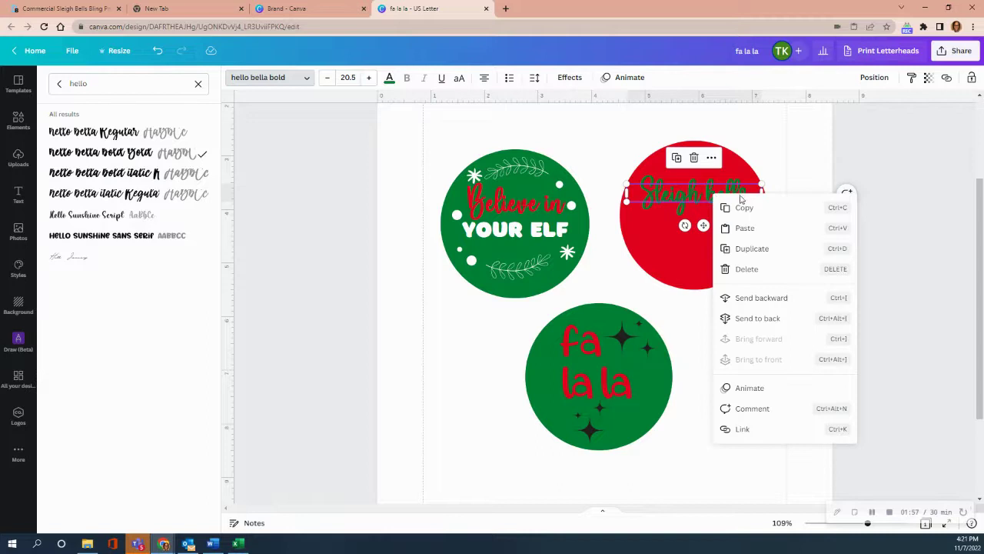
click(743, 251)
drag(713, 235, 707, 260)
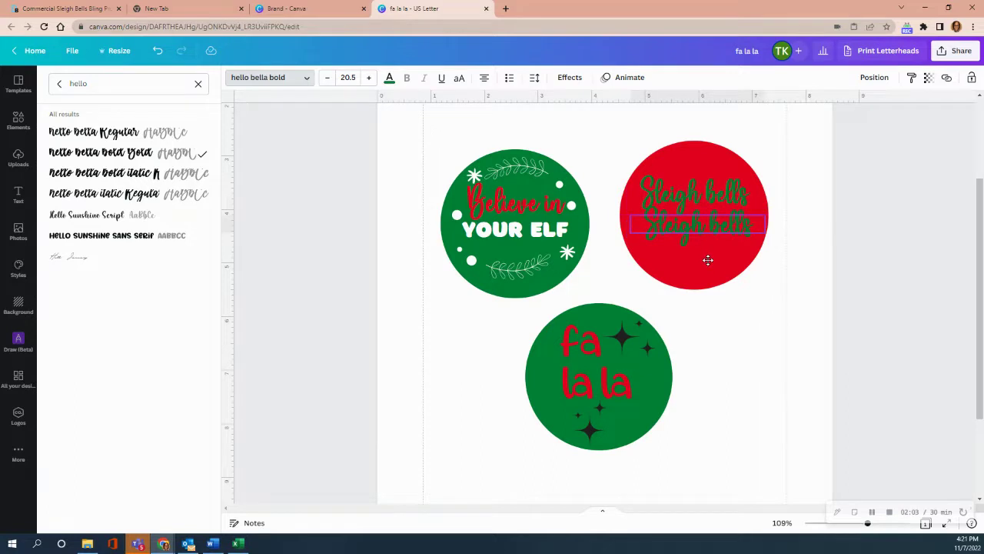
Change the copied line's words to 'bling' and select them
double_click(742, 225)
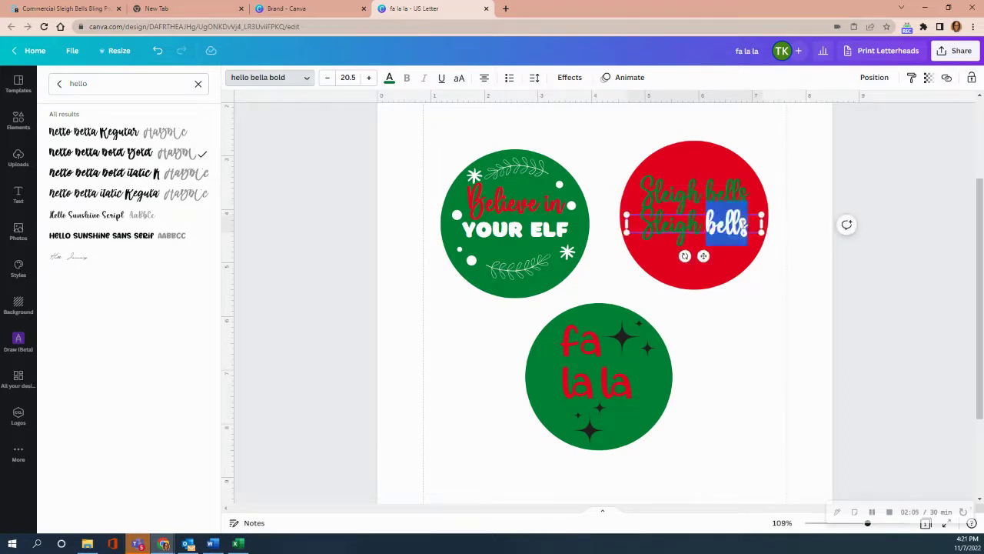
key(BackSpace)
key(BackSpace)
key(BackSpace)
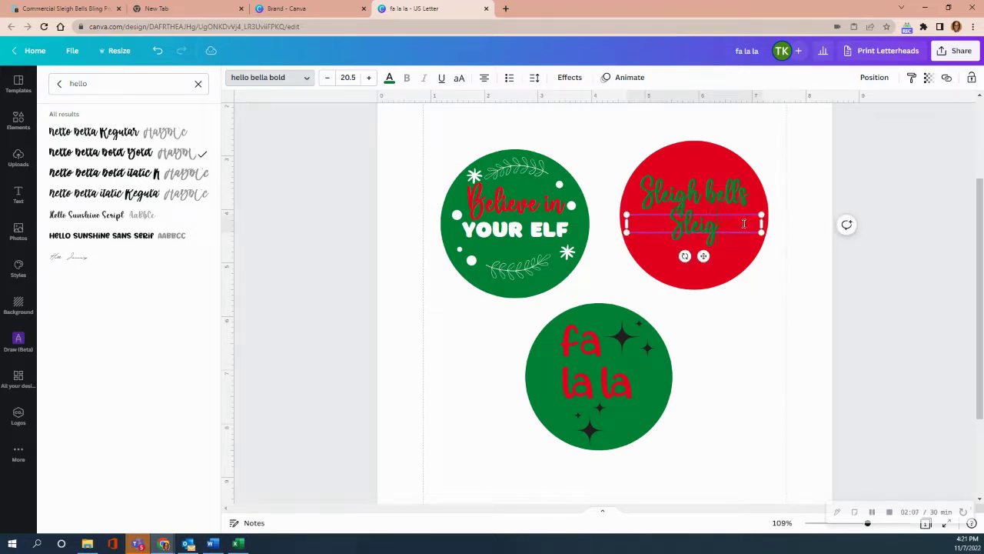
key(BackSpace)
key(BackSpace)
key(BackSpace)
key(BackSpace)
text(ing)
drag(719, 224, 670, 226)
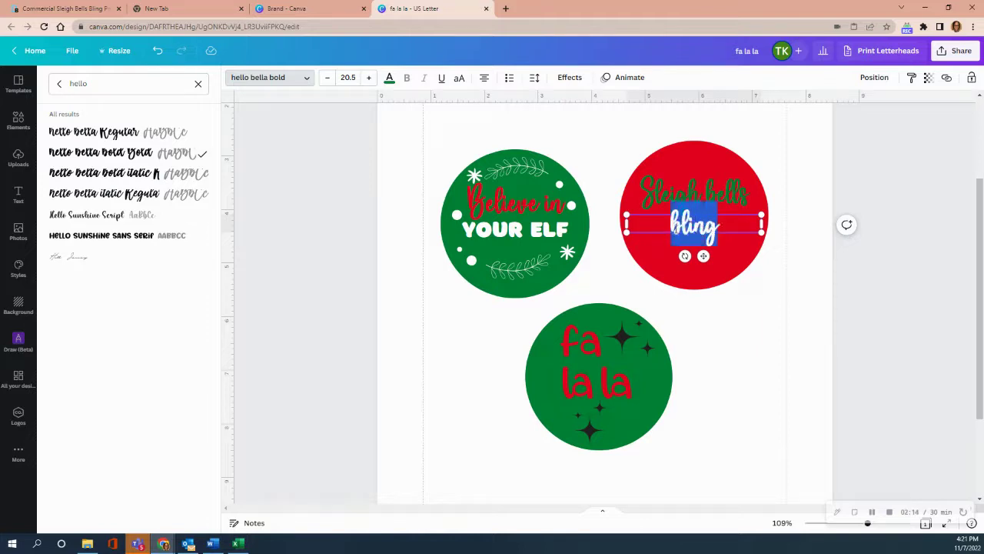
Search fonts for 'pink' and apply Pinky Latte Script Regular to bling
click(198, 83)
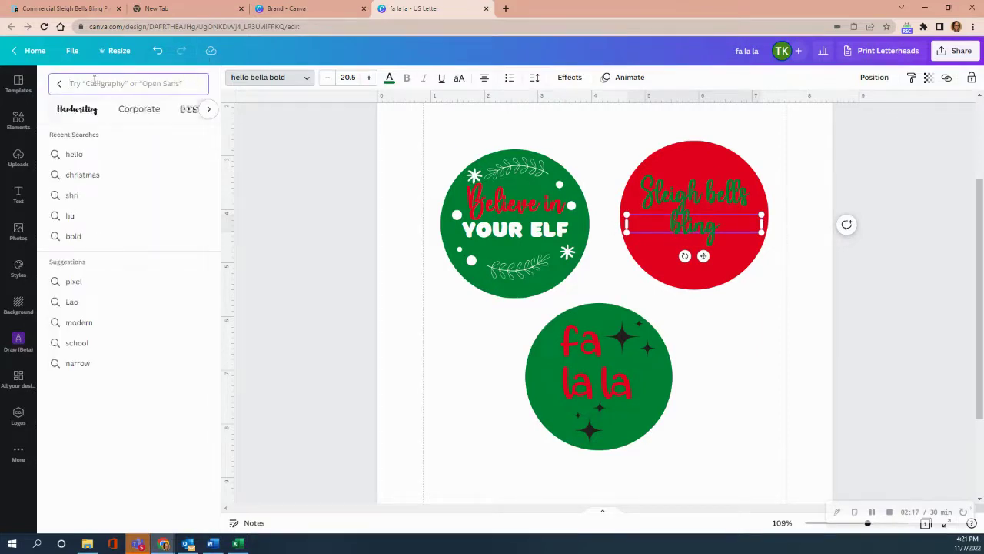
text(pi)
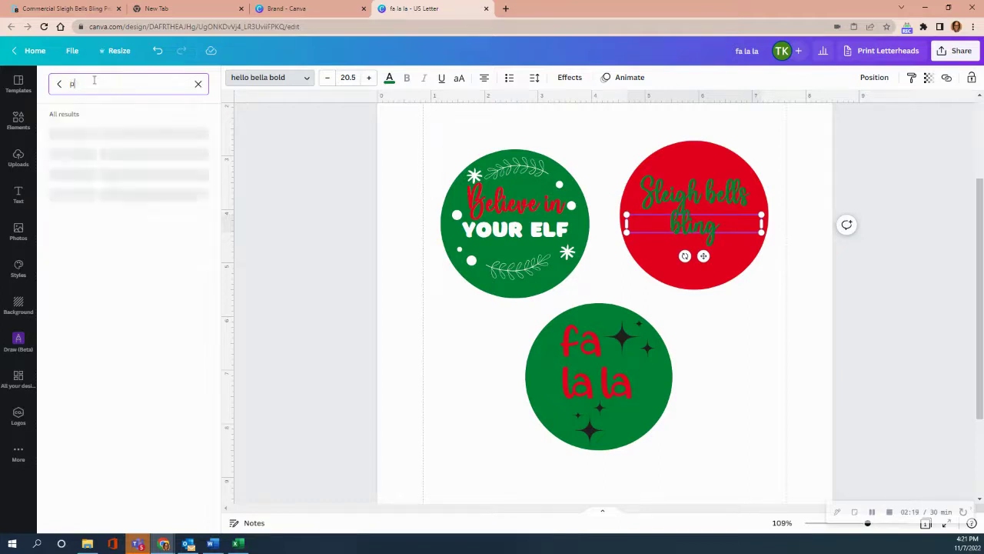
text(nk)
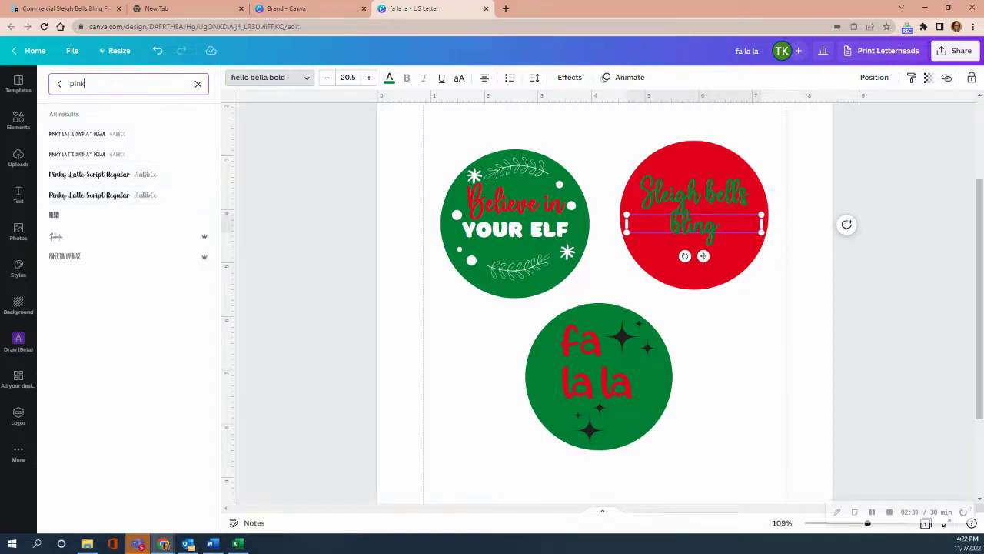
click(81, 177)
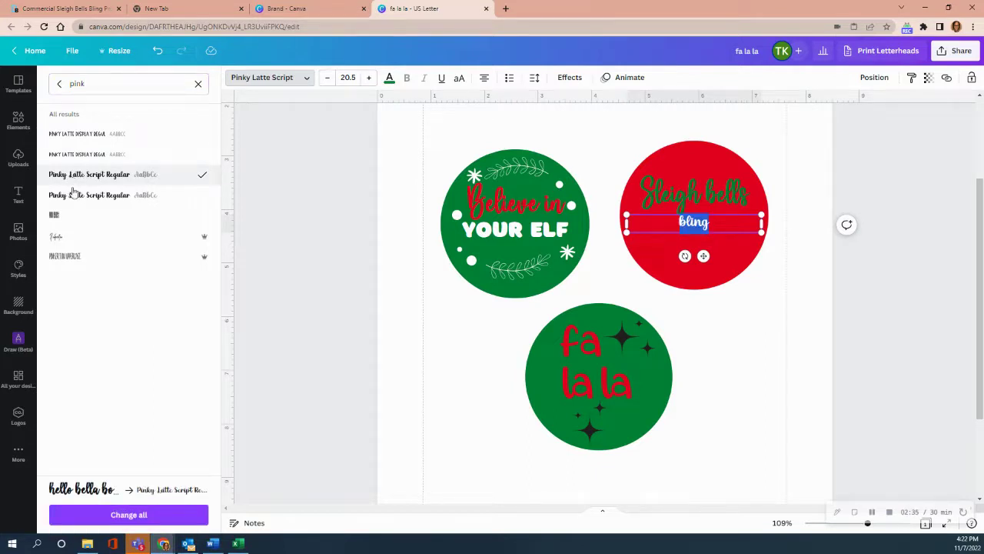
click(75, 197)
click(87, 179)
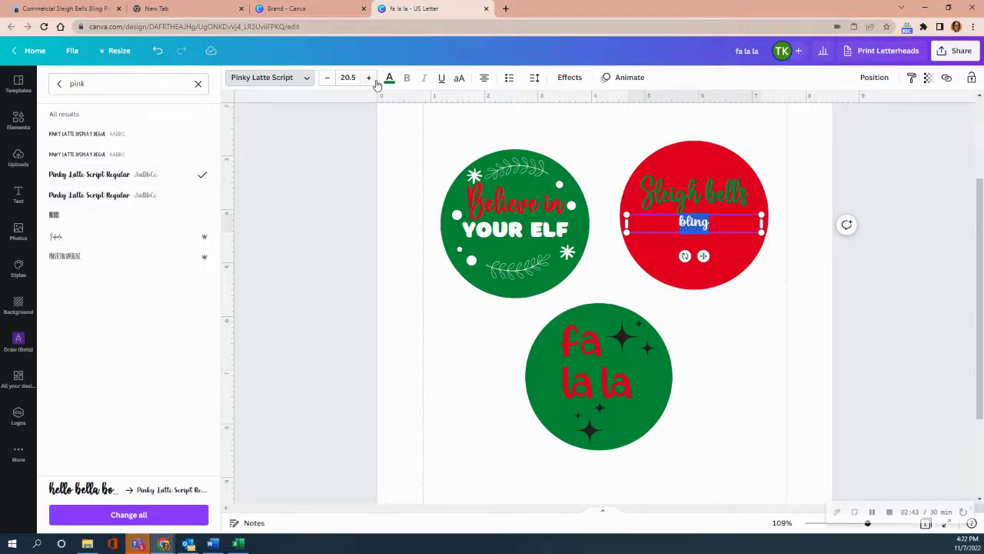
Resize and move the bling text box so it fits one line inside the red circle
click(648, 225)
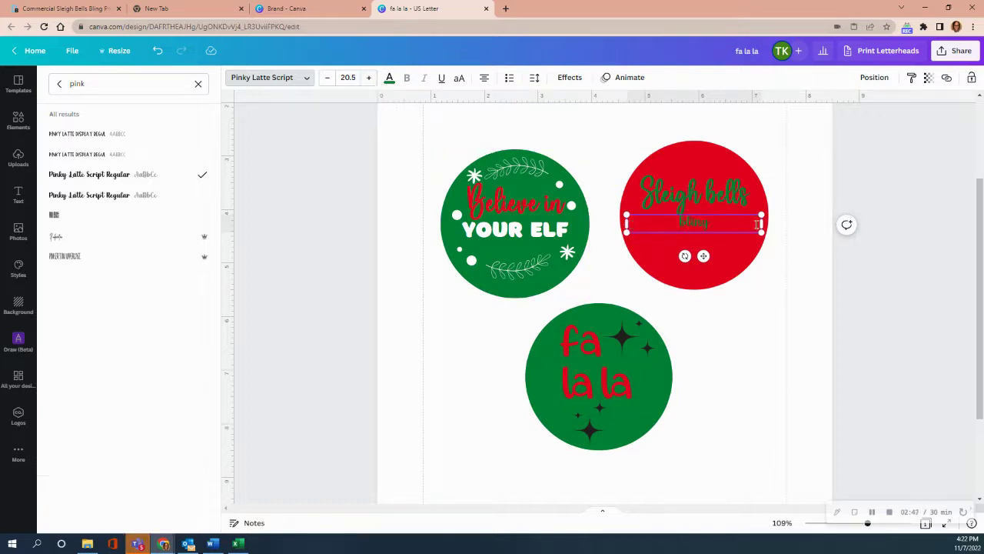
drag(752, 224, 650, 222)
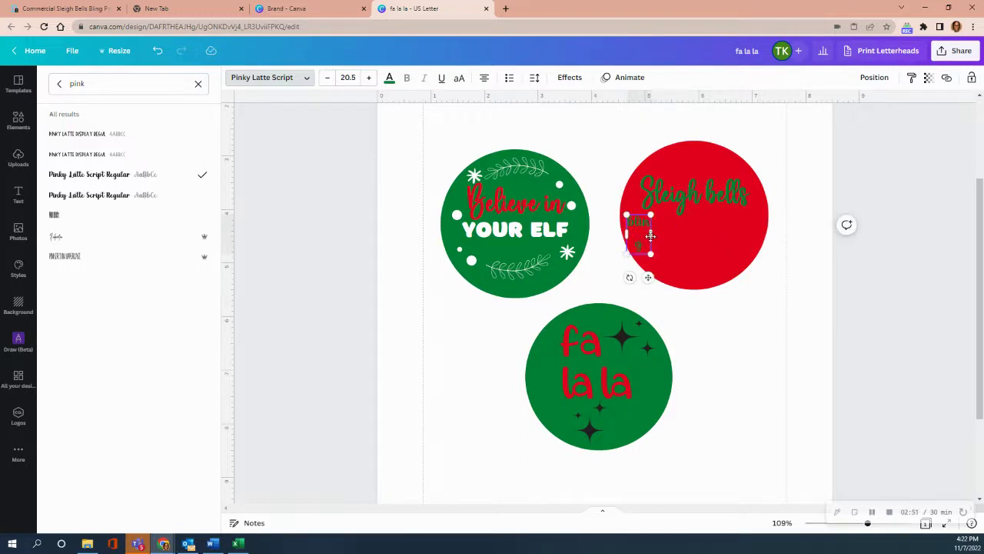
drag(652, 235, 711, 236)
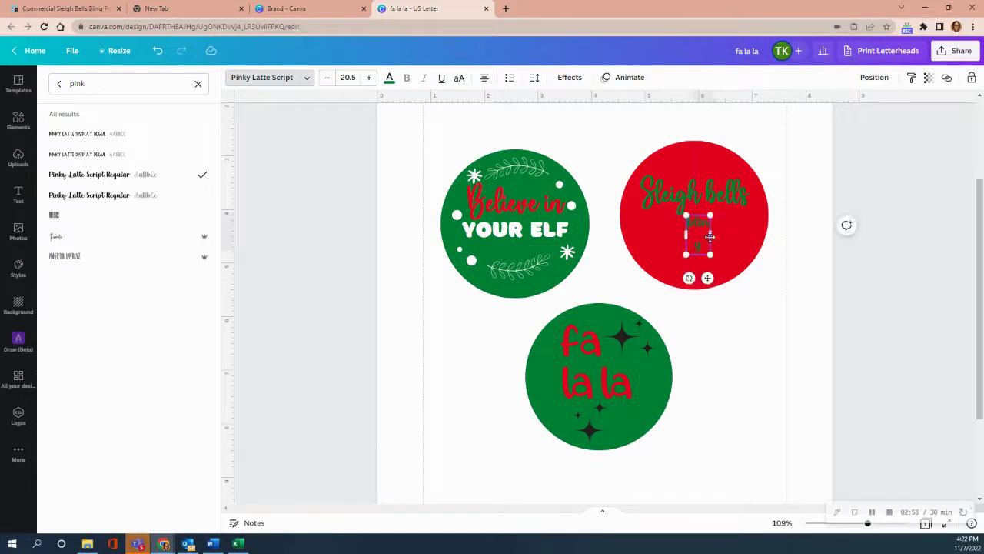
mouse_move(711, 236)
mouse_down()
mouse_move(727, 236)
mouse_move(711, 230)
mouse_move(739, 295)
mouse_up()
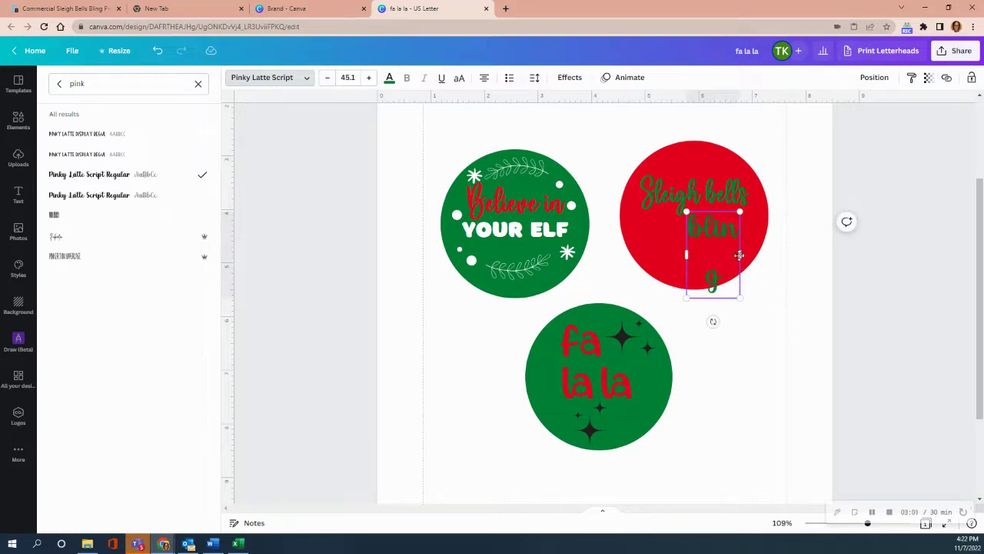
mouse_move(738, 254)
mouse_down()
mouse_move(764, 256)
mouse_move(758, 250)
mouse_up()
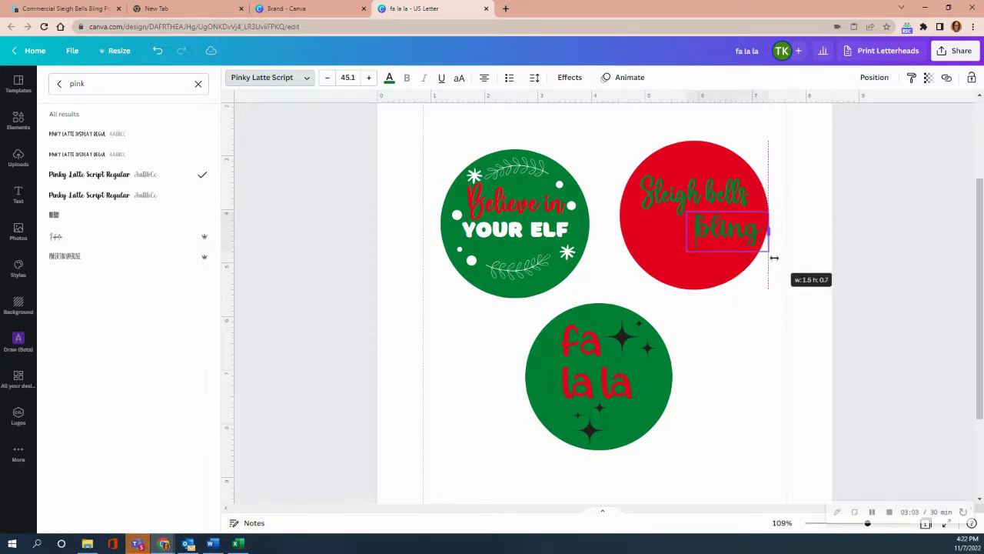
drag(757, 250, 761, 251)
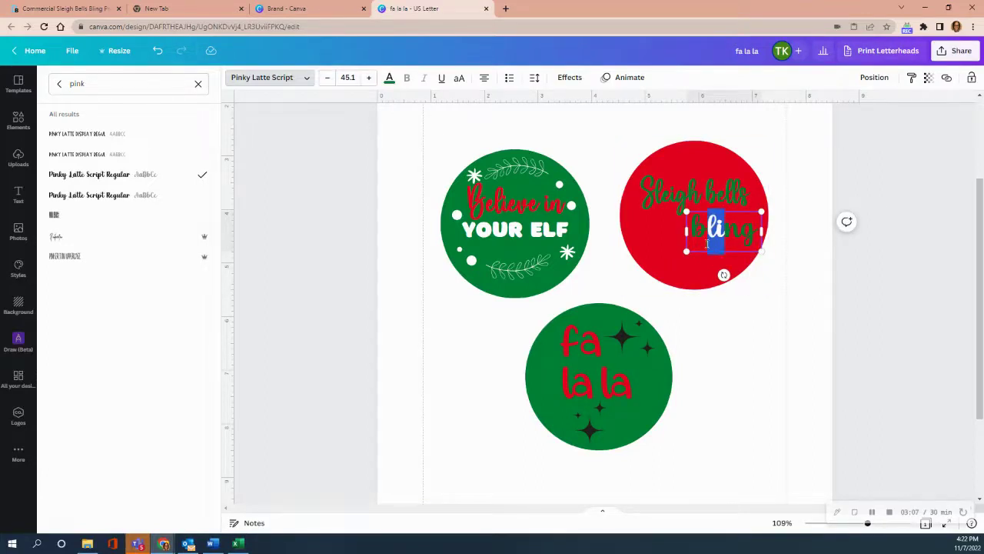
Centre bling just beneath Sleigh bells on the red ornament
click(728, 207)
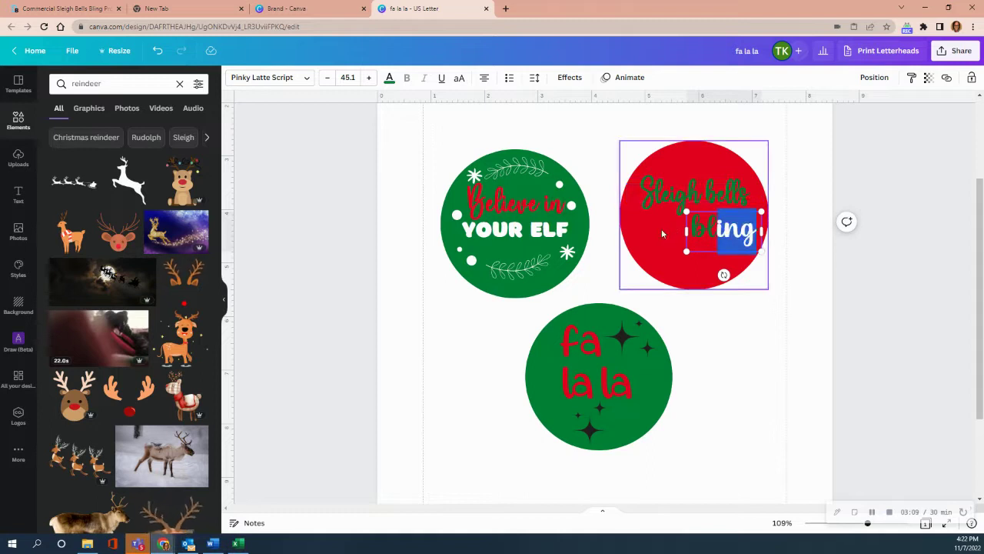
click(738, 341)
drag(728, 237, 696, 231)
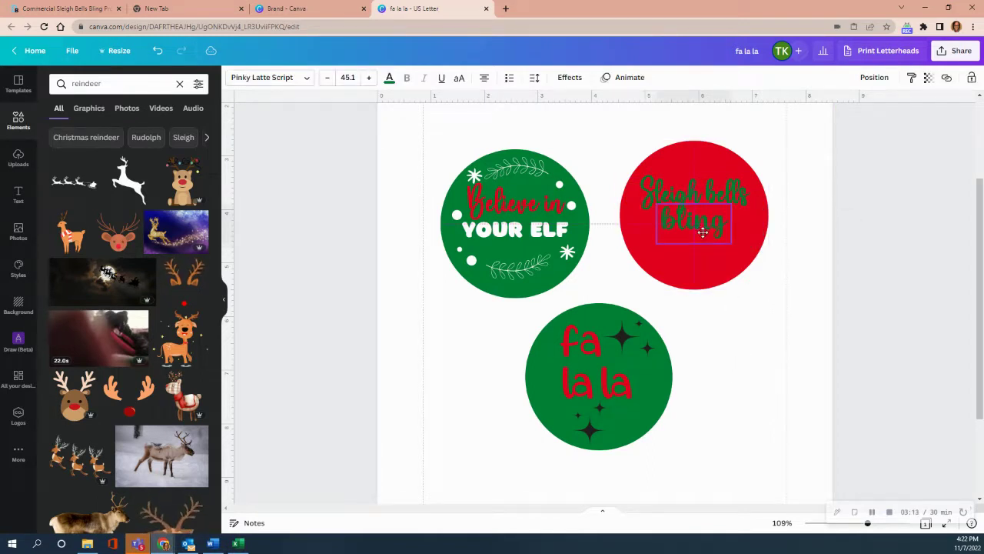
drag(697, 231, 702, 236)
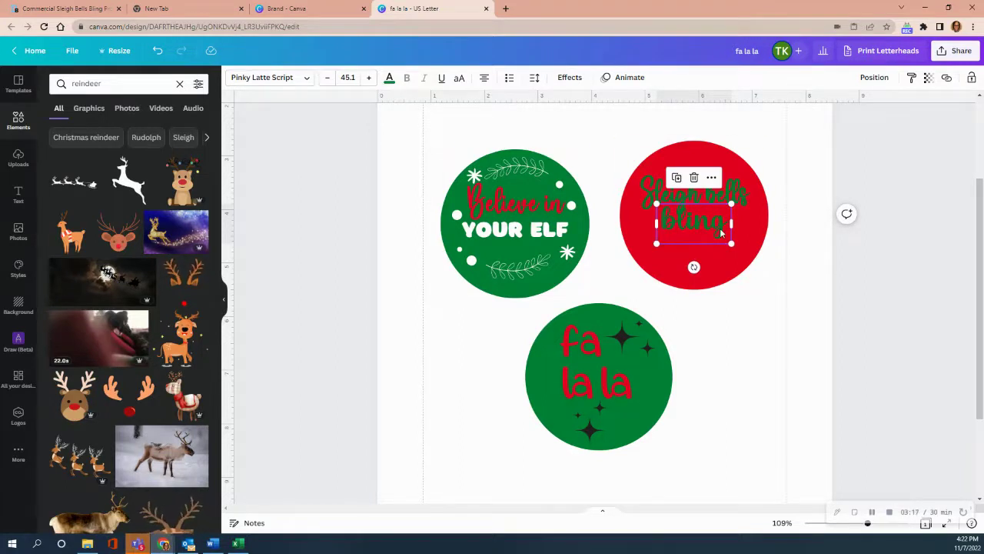
click(304, 79)
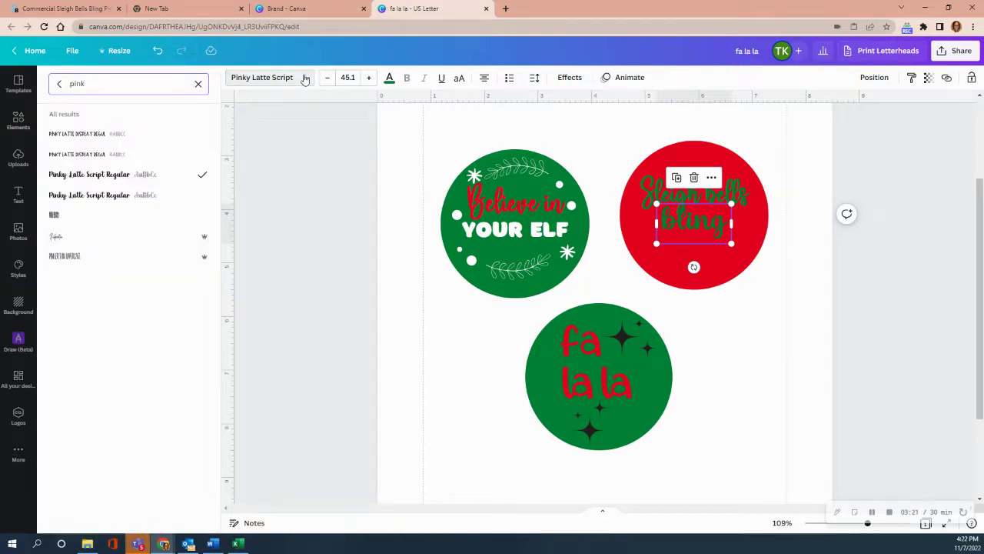
key(Escape)
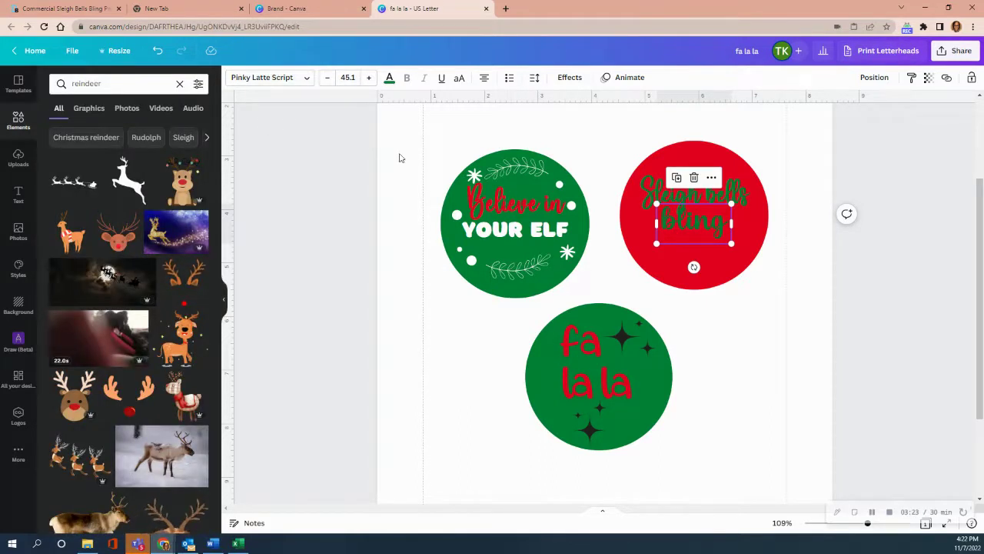
Change the bling text colour to white
click(390, 81)
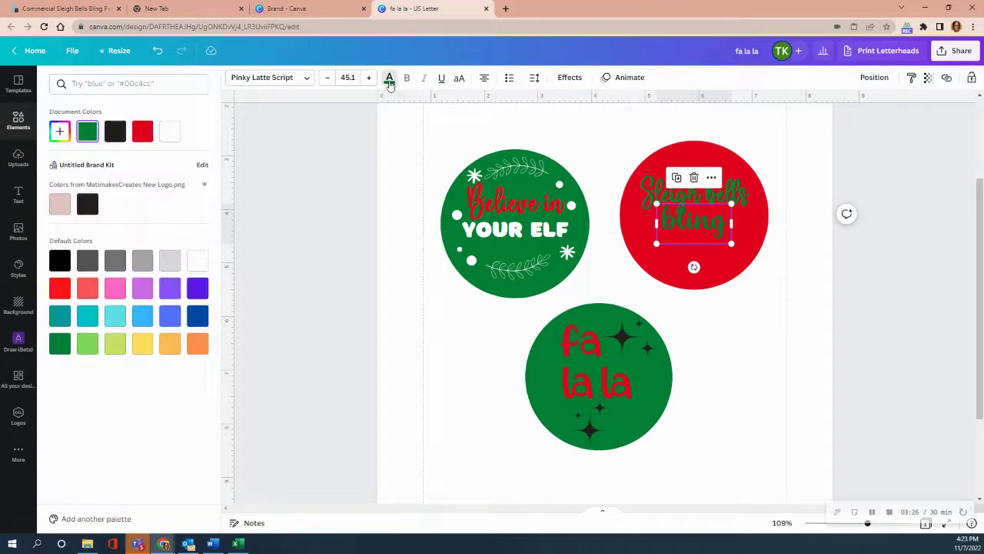
click(176, 131)
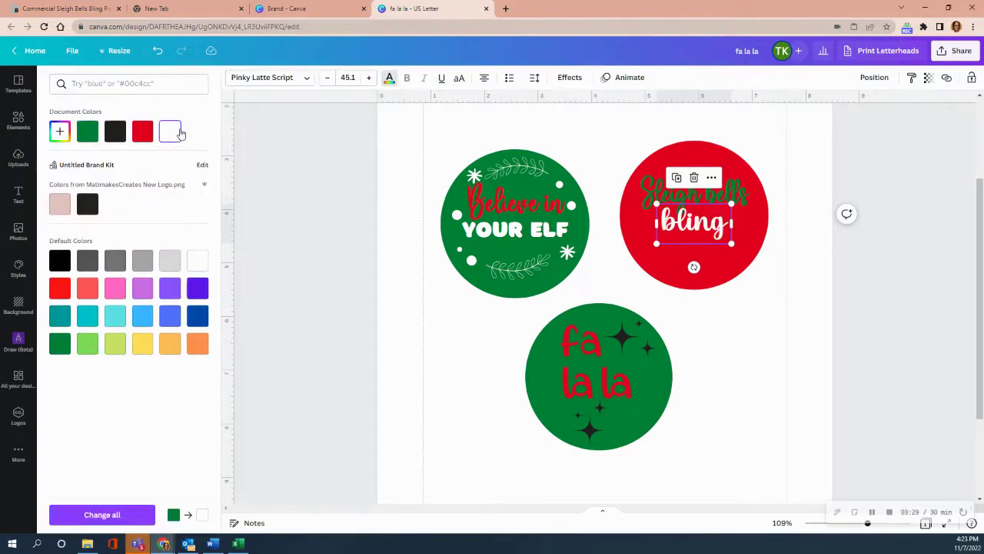
key(Escape)
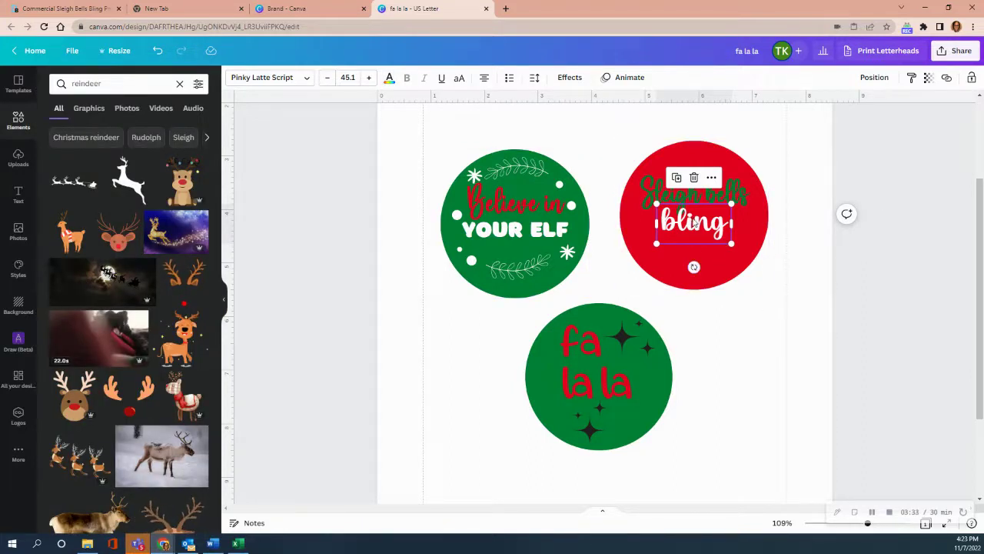
Nudge bling slightly lower toward the circle's centre
drag(694, 222, 696, 216)
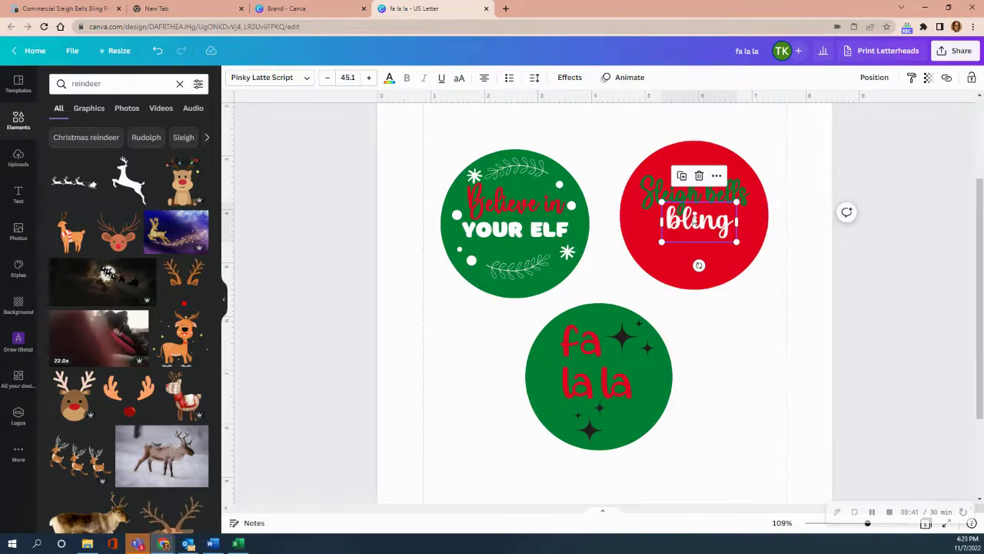
click(704, 323)
drag(702, 228, 699, 238)
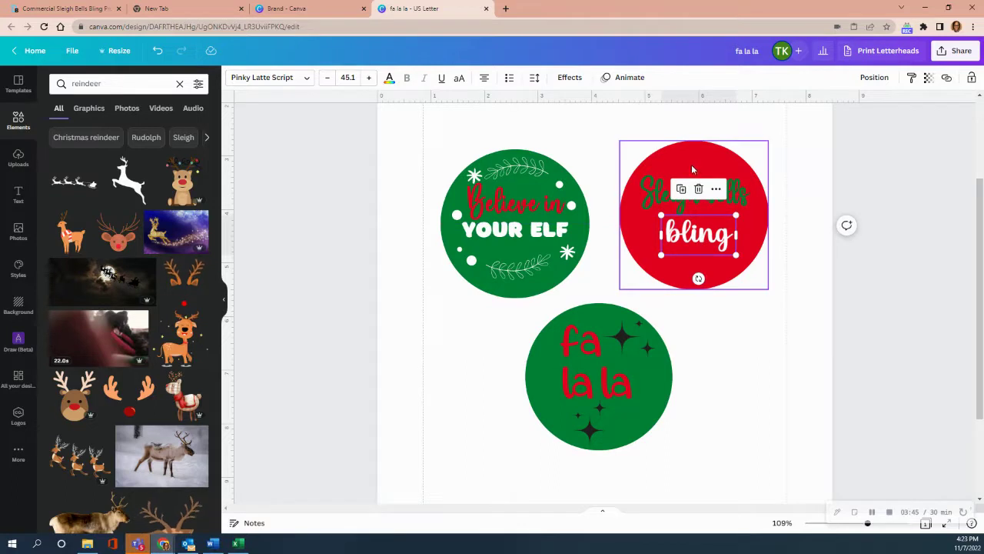
click(765, 306)
Lower Sleigh bells slightly and nudge bling up to tighten the lettering
drag(677, 185, 678, 197)
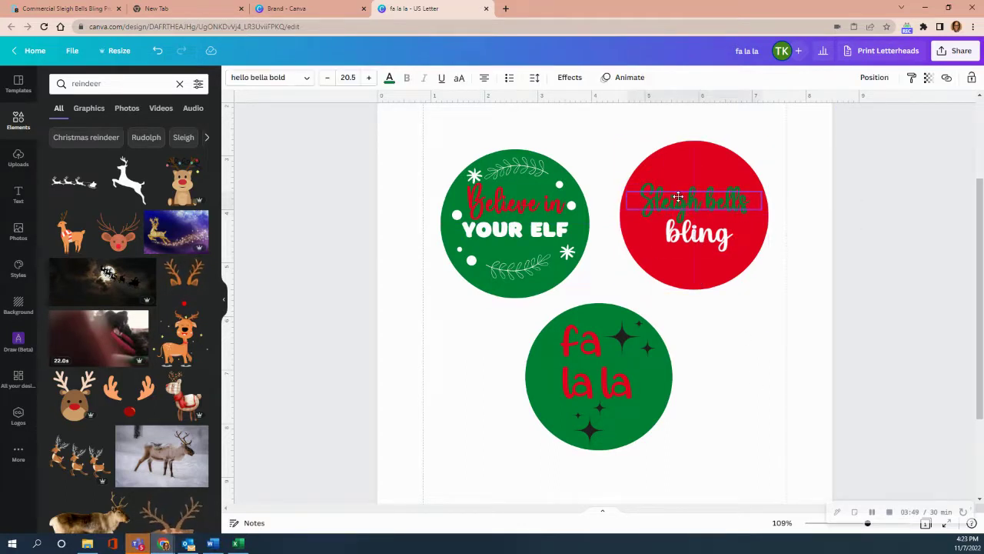
click(696, 231)
drag(696, 231, 694, 222)
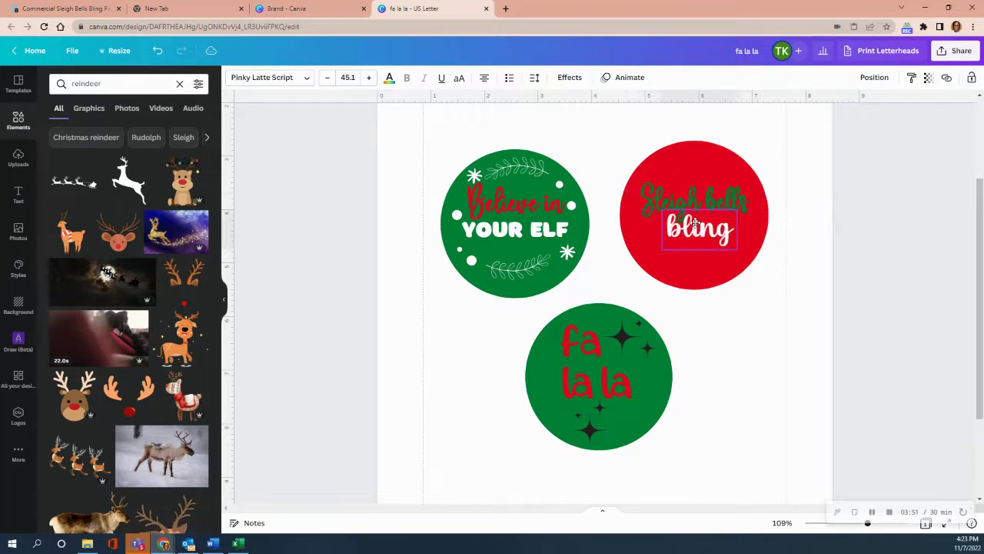
click(700, 272)
click(700, 331)
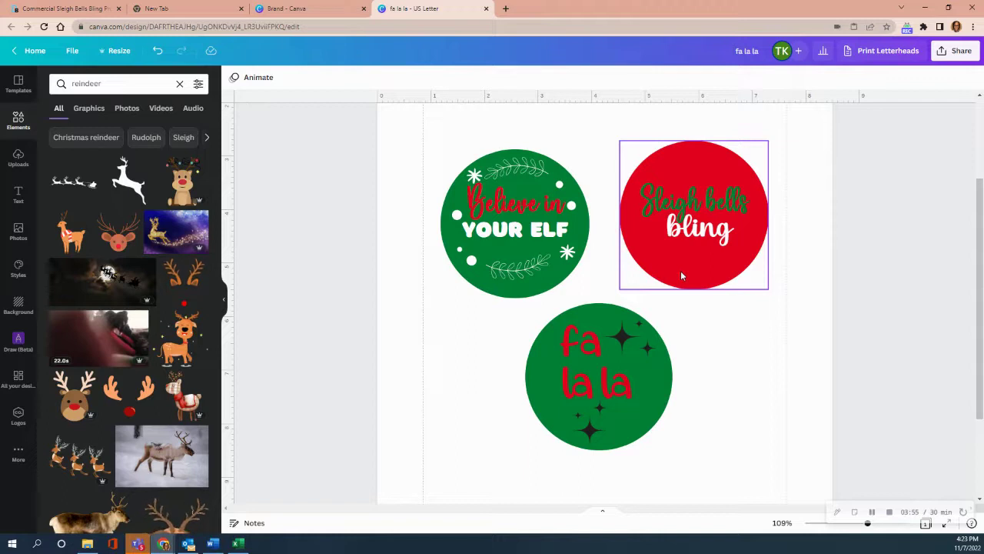
Add the leaping reindeer, colour it white, and place it small at the circle's top
click(127, 182)
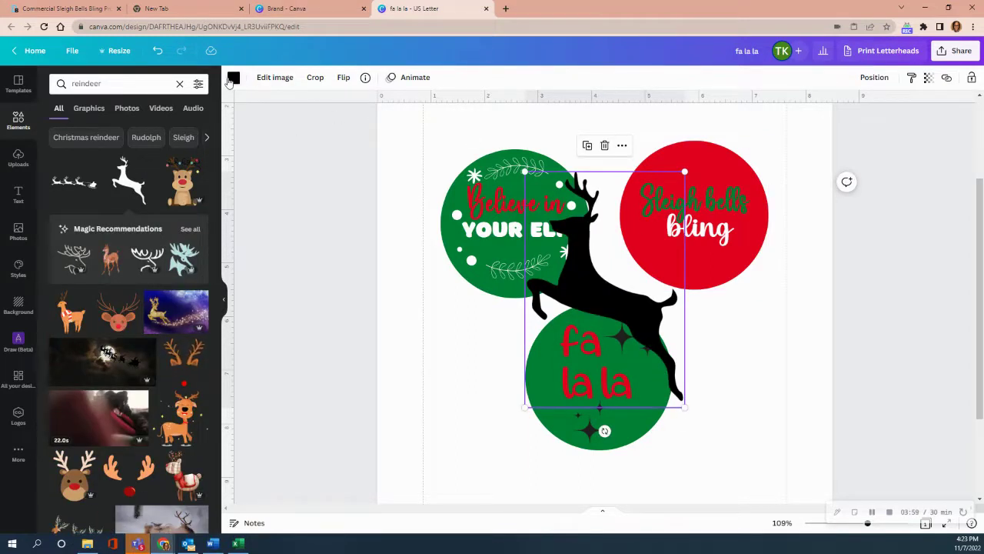
click(233, 78)
click(196, 132)
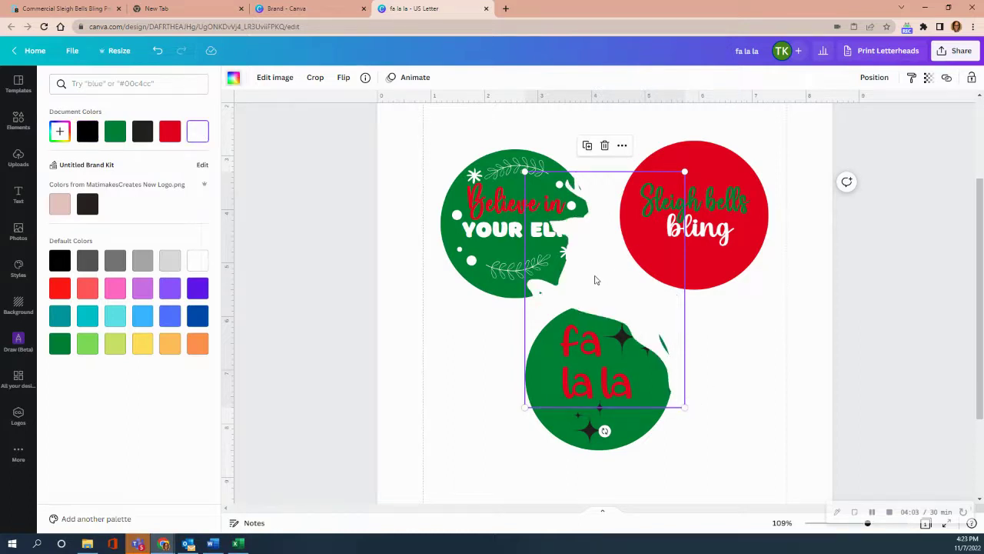
drag(589, 284, 683, 220)
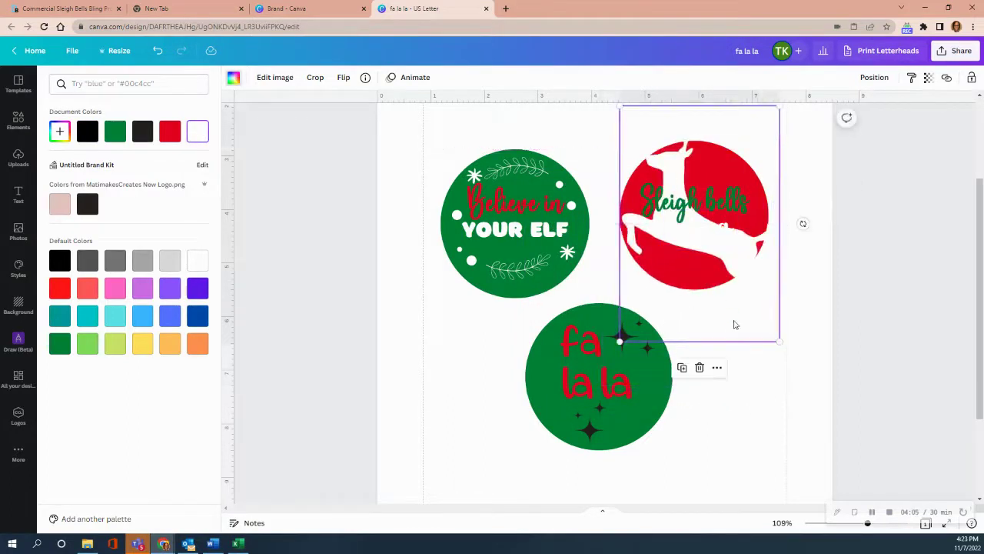
mouse_move(780, 341)
mouse_down()
mouse_move(650, 147)
mouse_move(723, 165)
mouse_up()
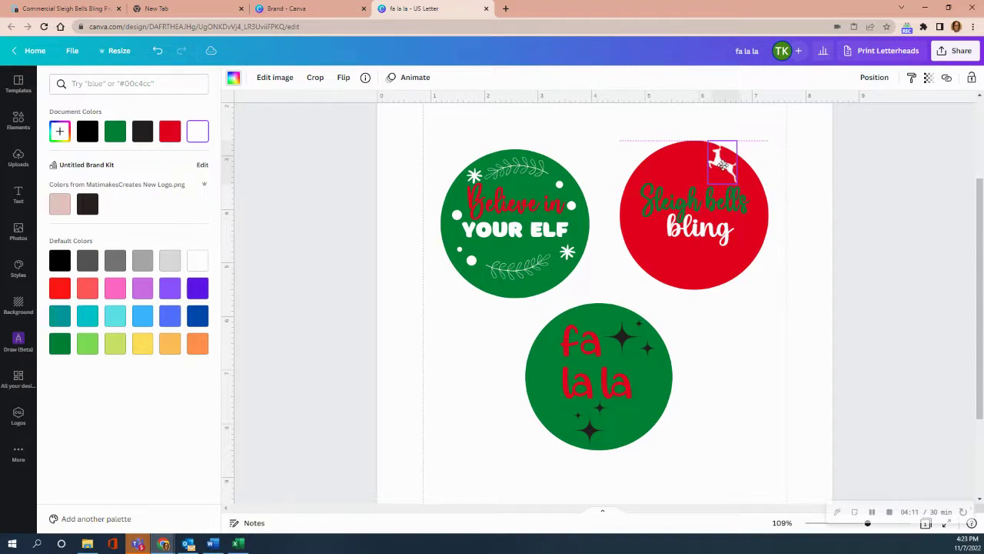
mouse_move(723, 164)
mouse_down()
mouse_move(741, 190)
mouse_move(715, 168)
mouse_up()
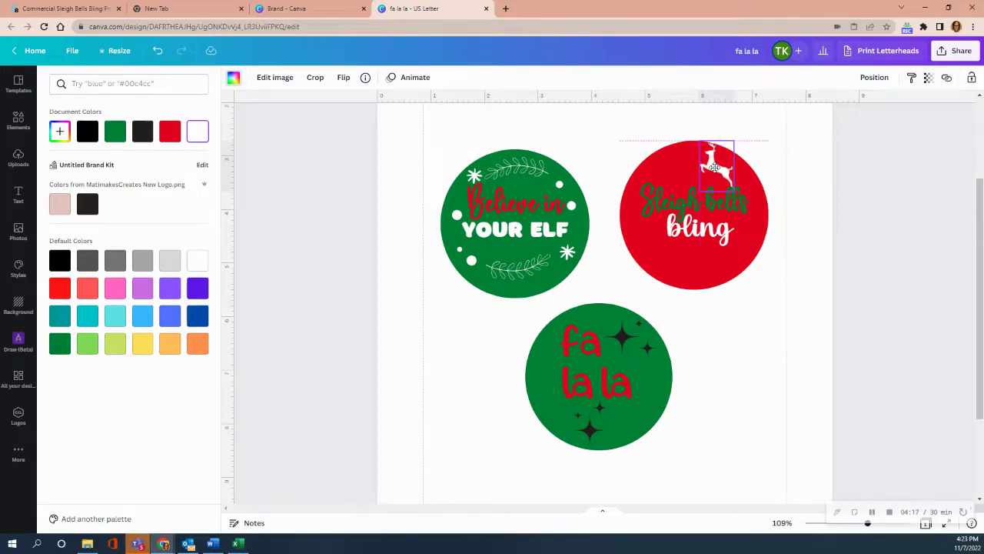
drag(715, 168, 715, 168)
click(701, 232)
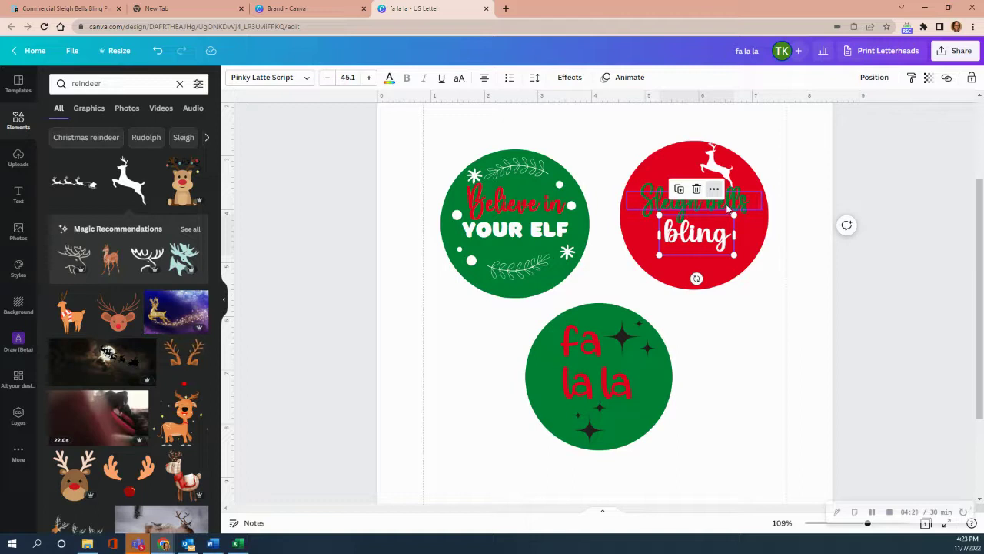
click(722, 206)
Shift Sleigh bells slightly right and down
click(663, 202)
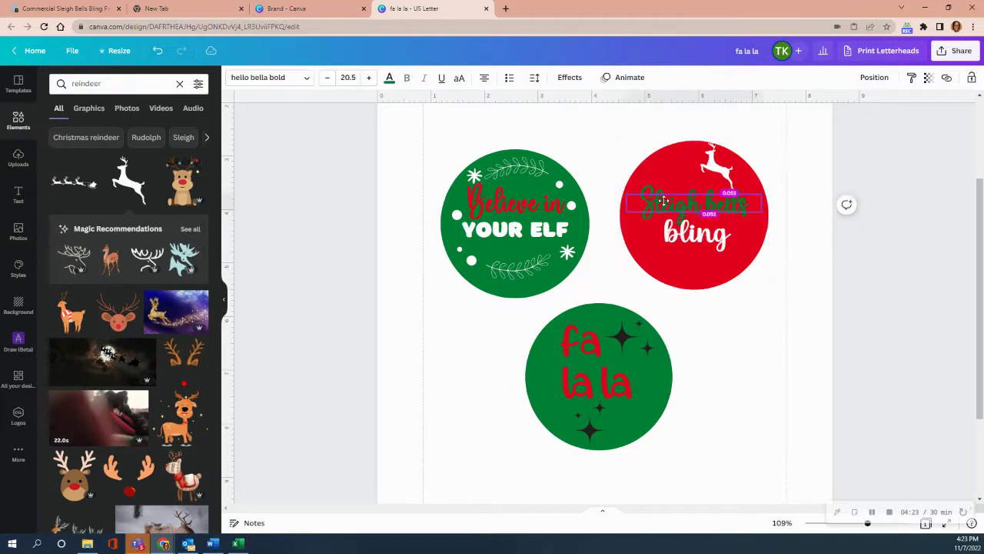
drag(663, 201, 662, 202)
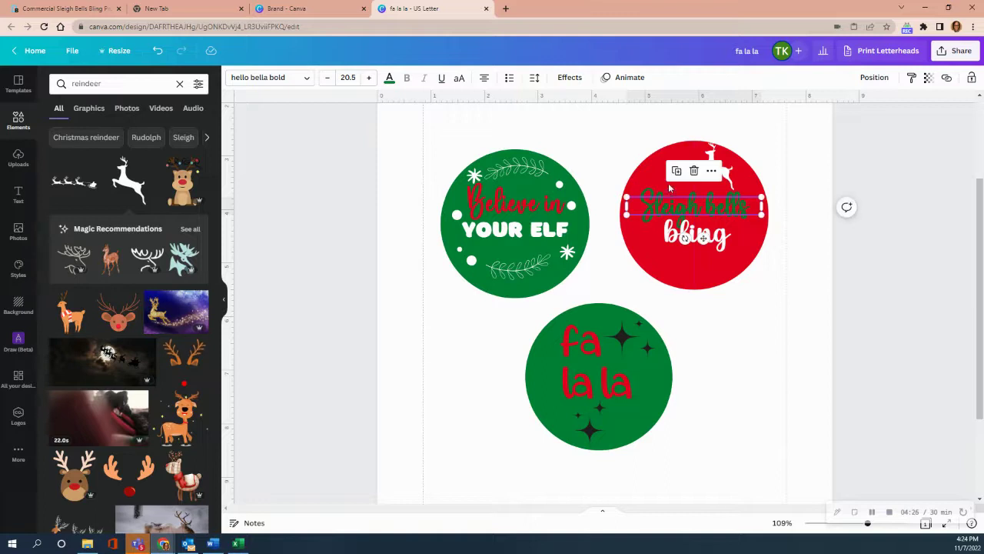
click(683, 238)
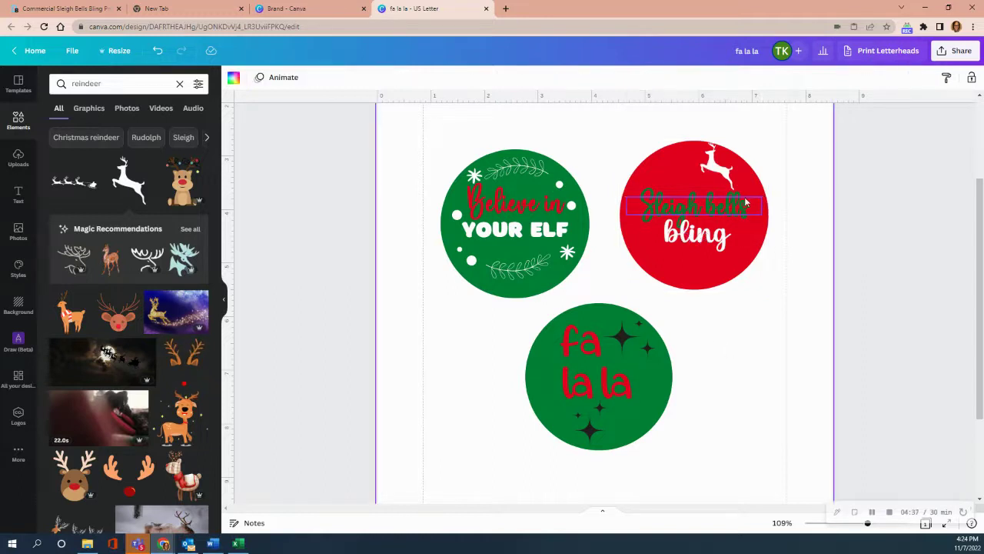
Enlarge the white reindeer, tilt it slightly, and raise it toward the ornament's top
click(721, 169)
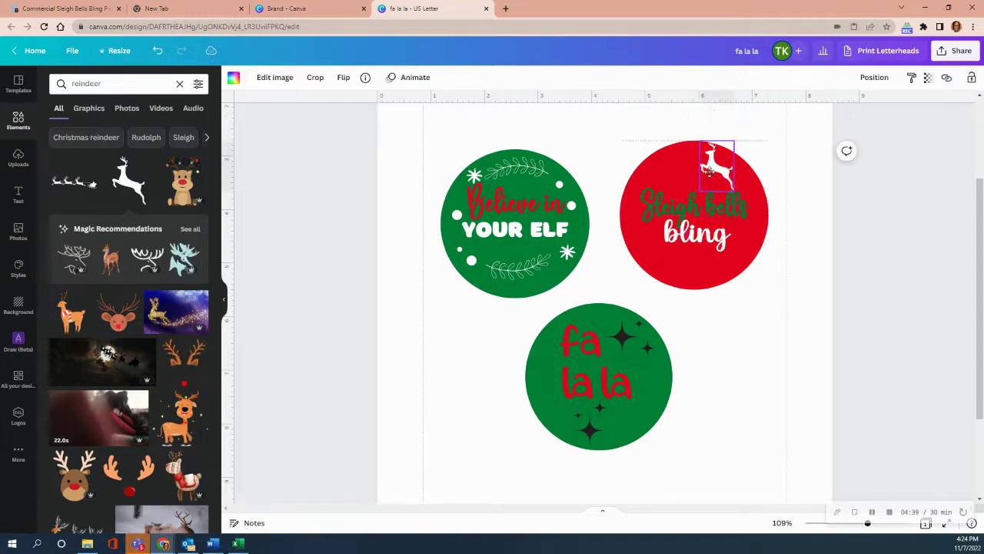
drag(712, 168, 706, 169)
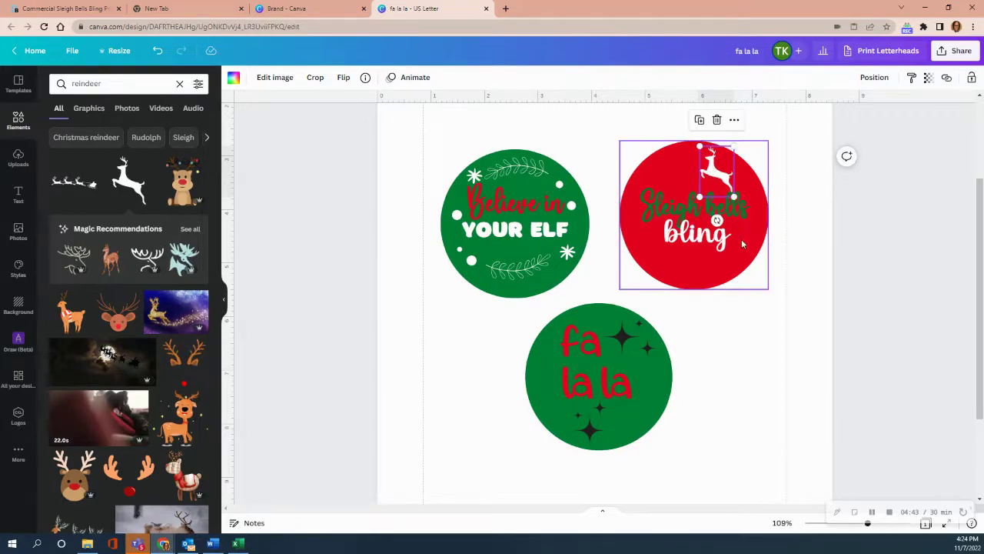
drag(731, 179, 730, 194)
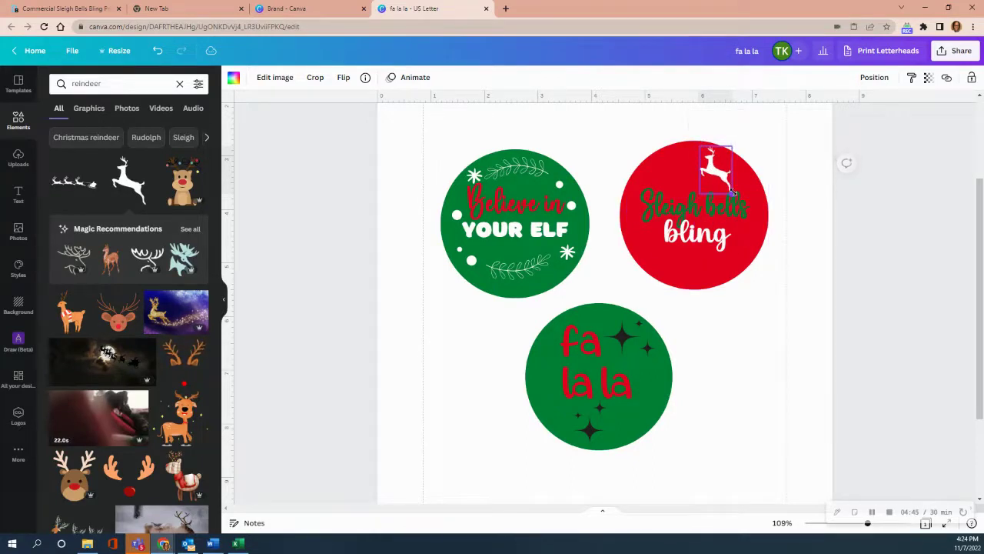
click(778, 211)
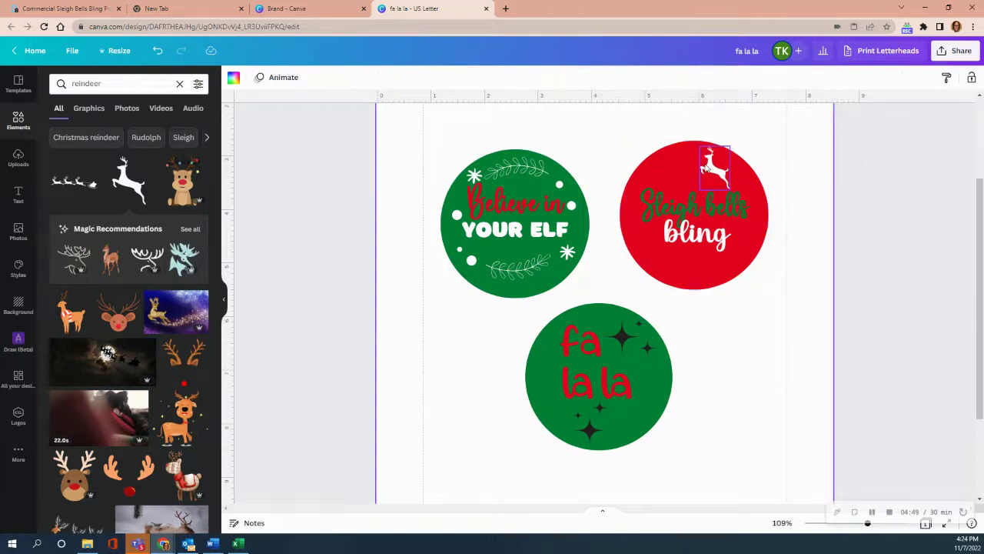
click(713, 167)
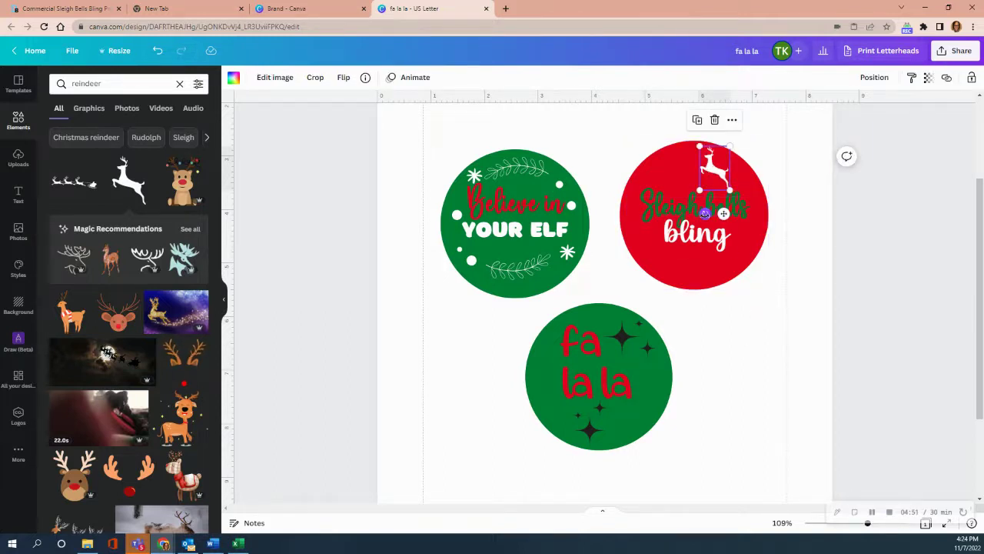
drag(704, 214, 717, 215)
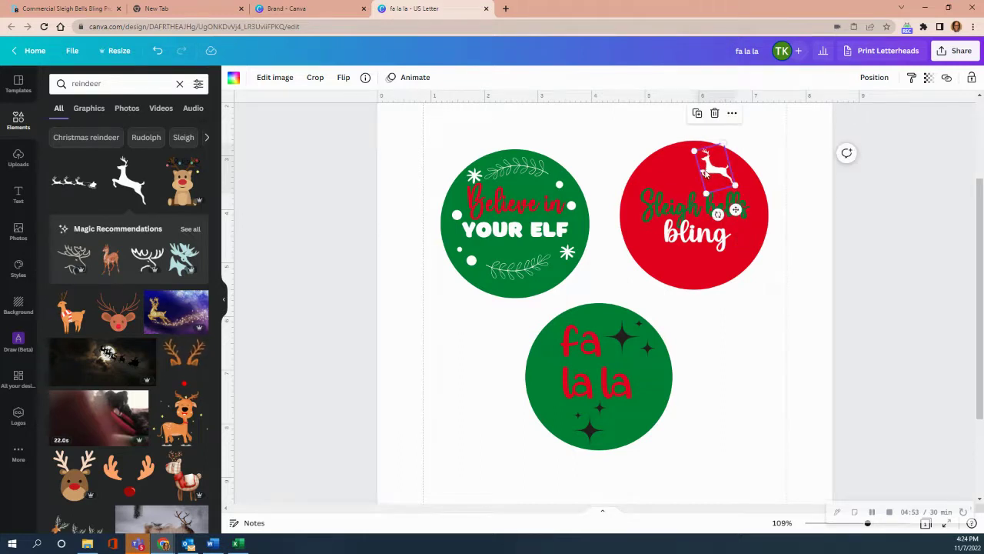
drag(716, 171, 742, 188)
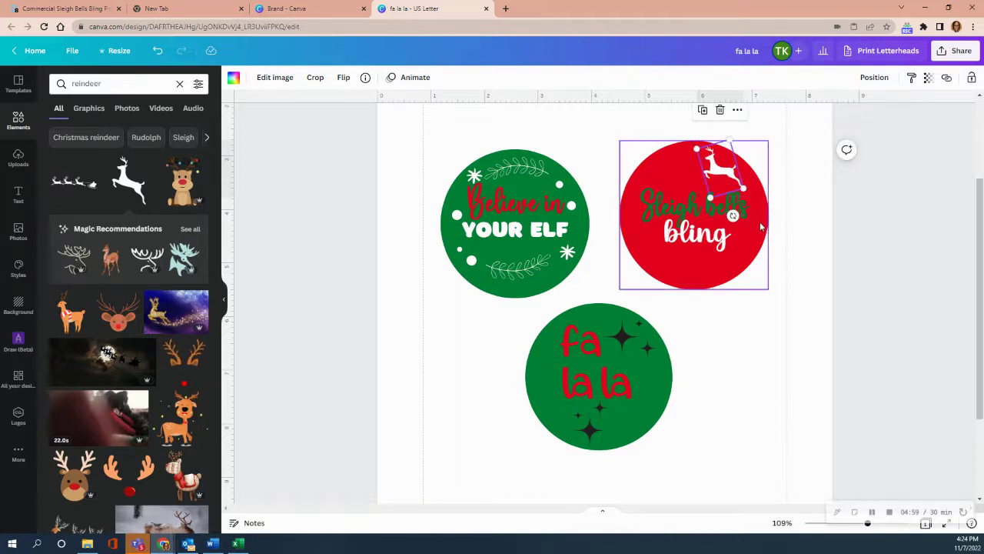
right_click(715, 169)
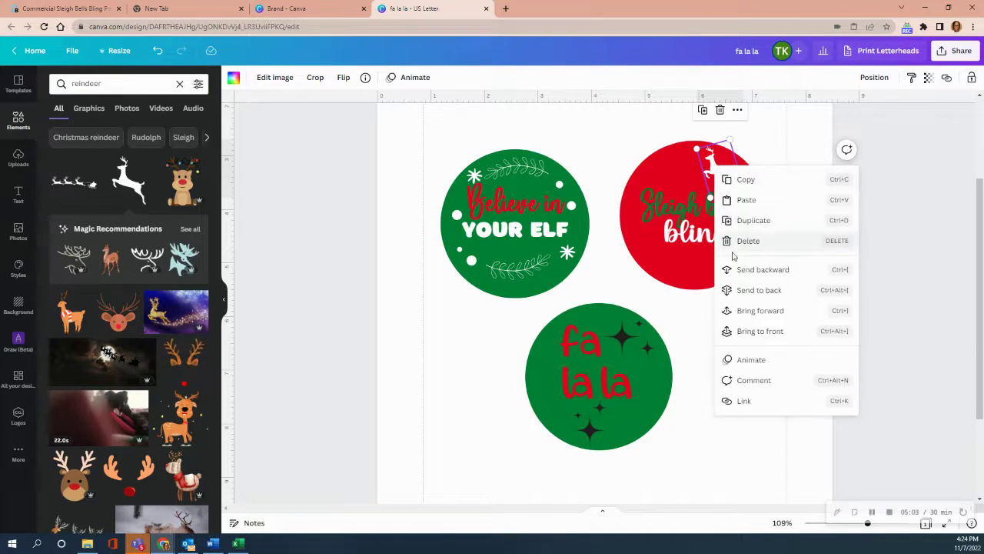
Duplicate the reindeer, move the copy left, and rotate it back upright to 0°
click(739, 220)
drag(724, 178, 661, 173)
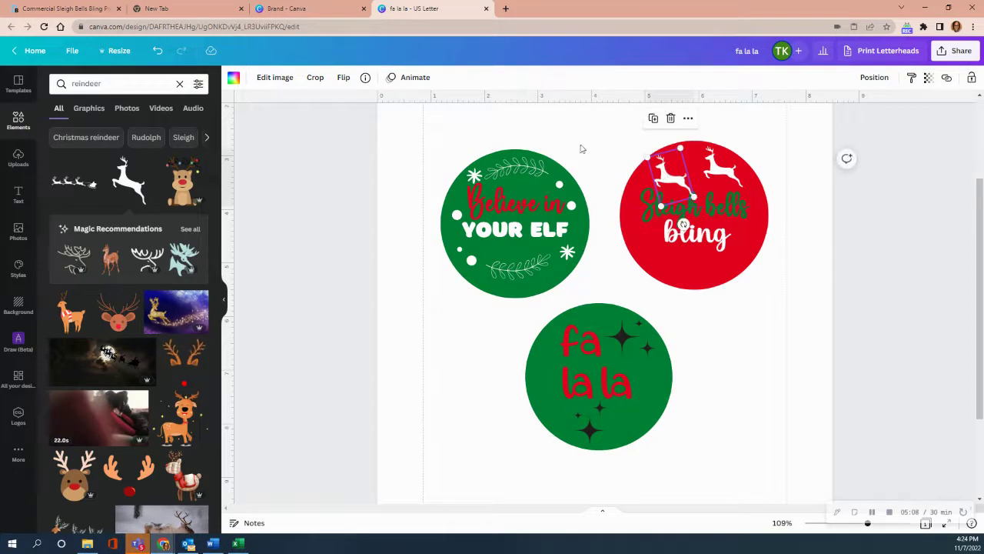
click(342, 77)
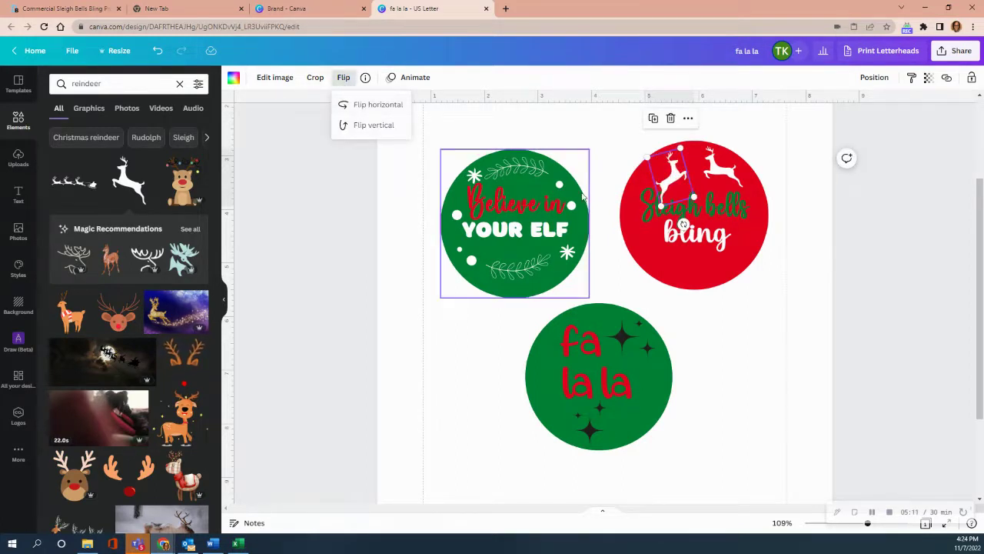
drag(680, 177, 678, 164)
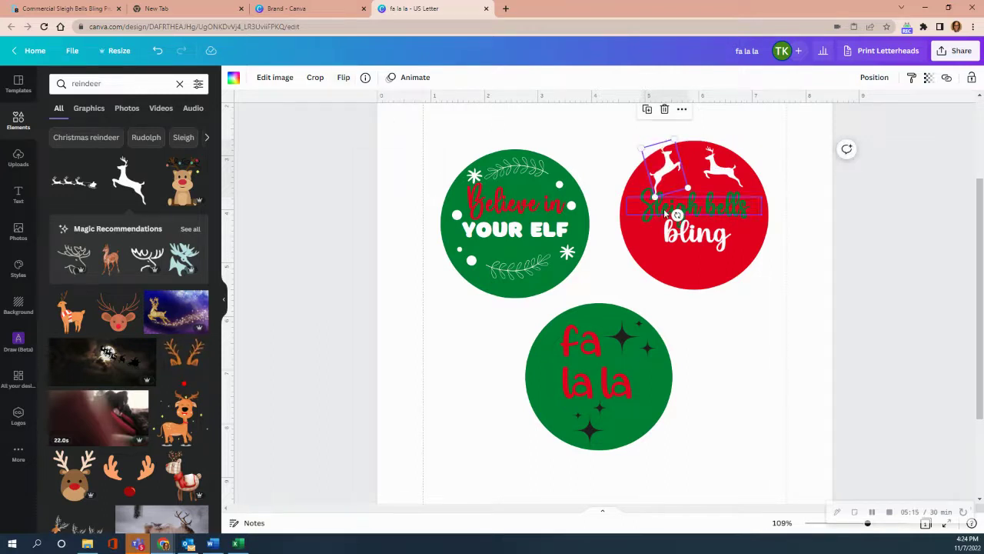
drag(677, 214, 649, 215)
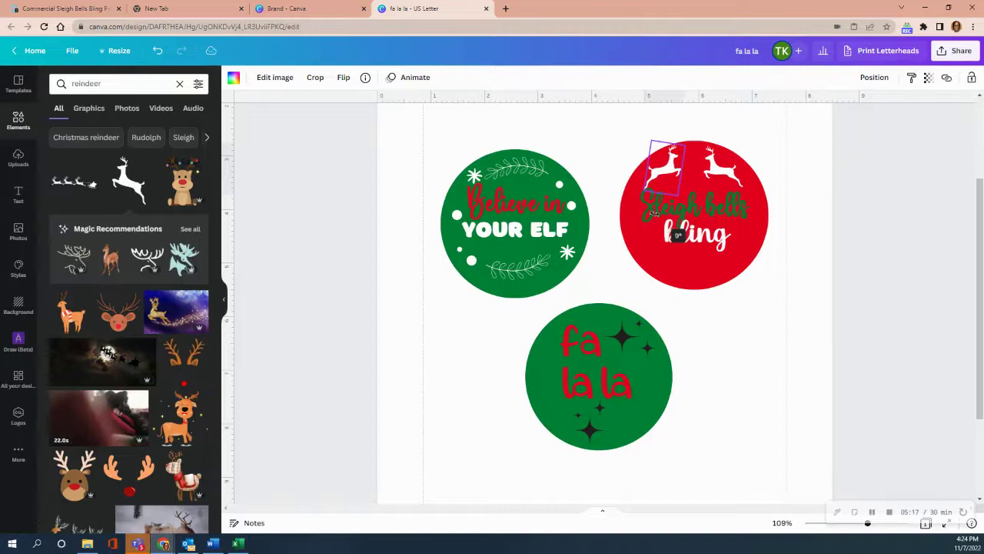
Select each reindeer and the red ornament circle to check the arrangement
shift+click(720, 167)
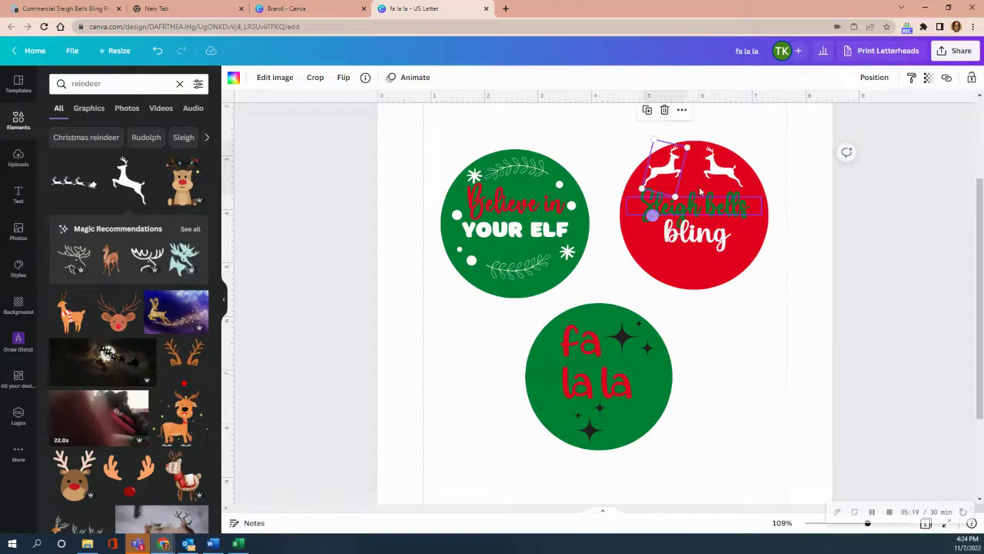
click(720, 168)
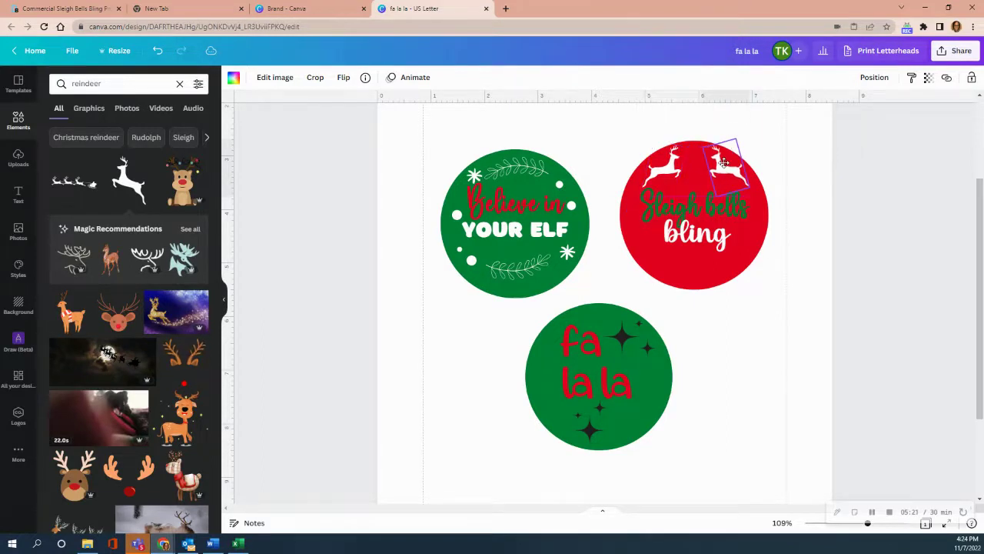
click(670, 168)
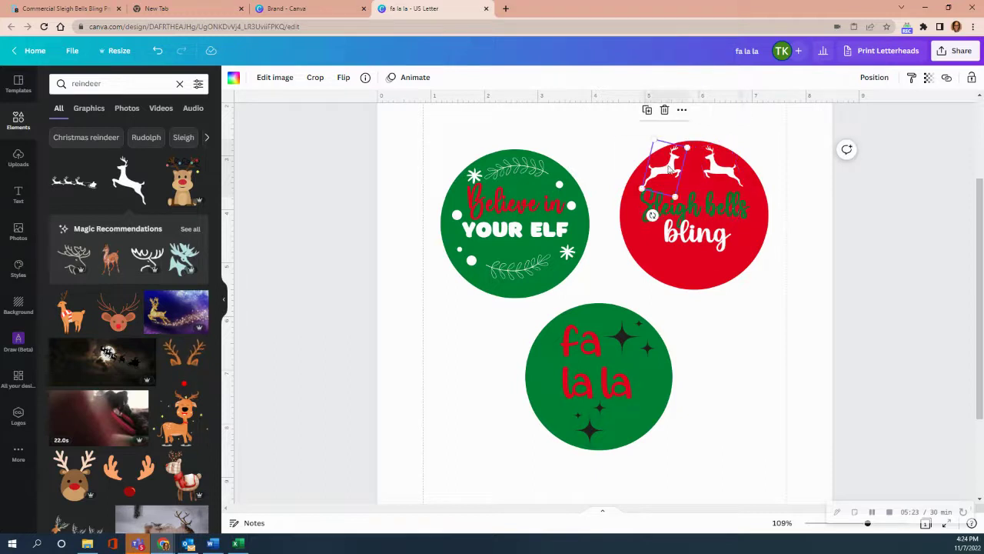
click(669, 270)
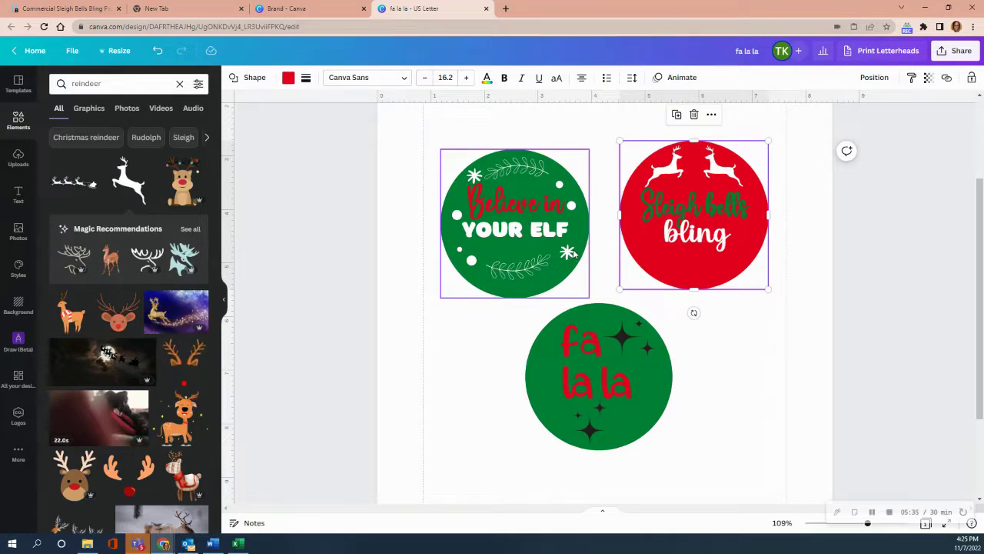
click(91, 87)
Search Elements for 'snowflake' and add a large snowflake graphic to the page
click(181, 85)
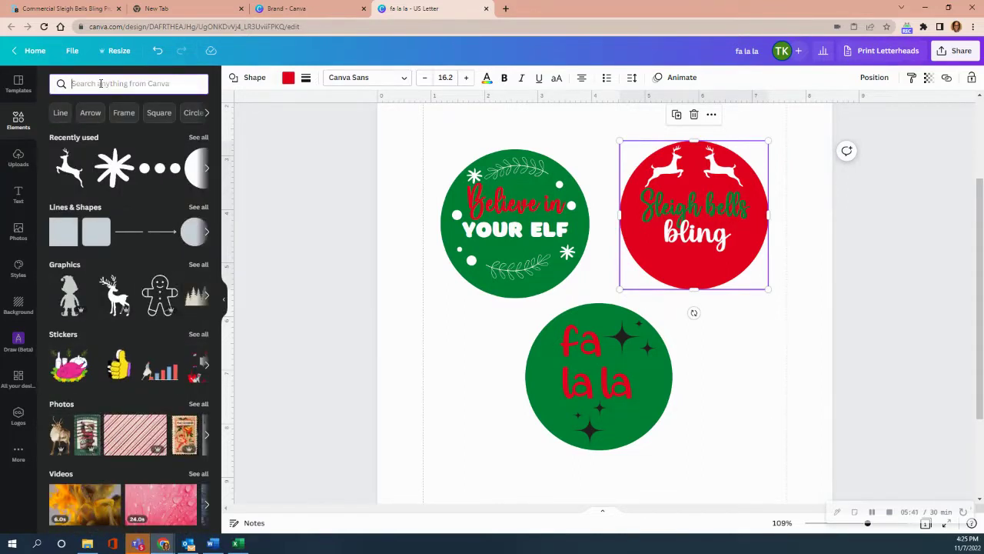
text(sn)
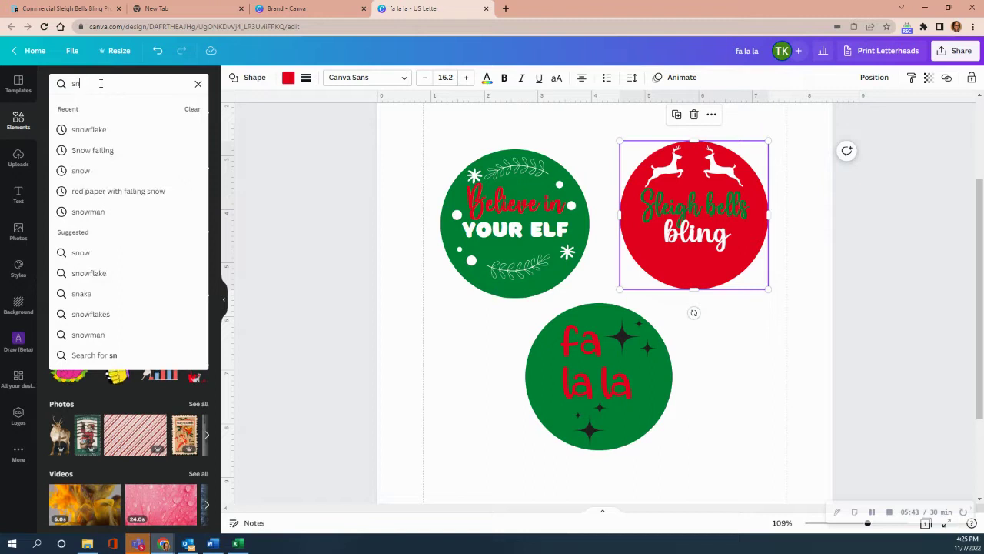
text(owflake)
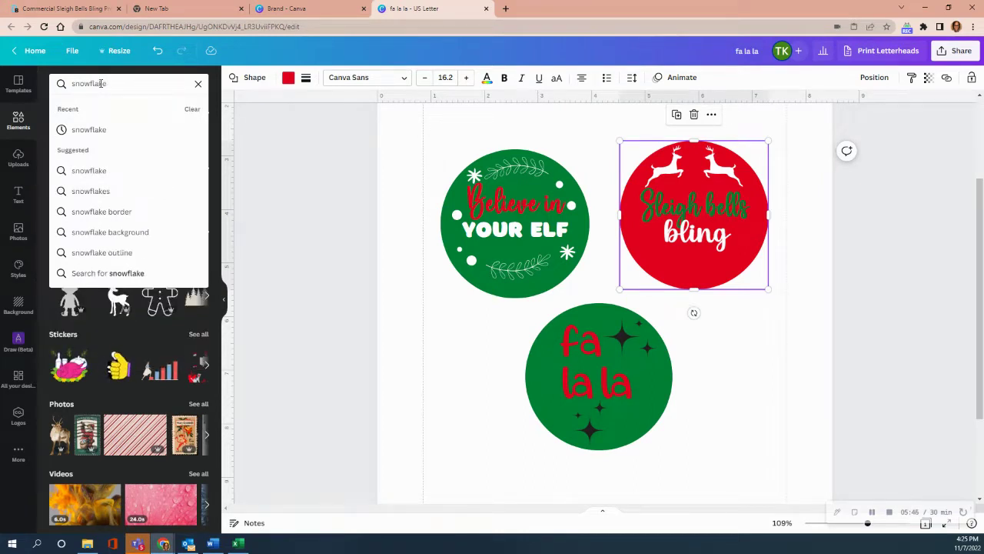
key(Return)
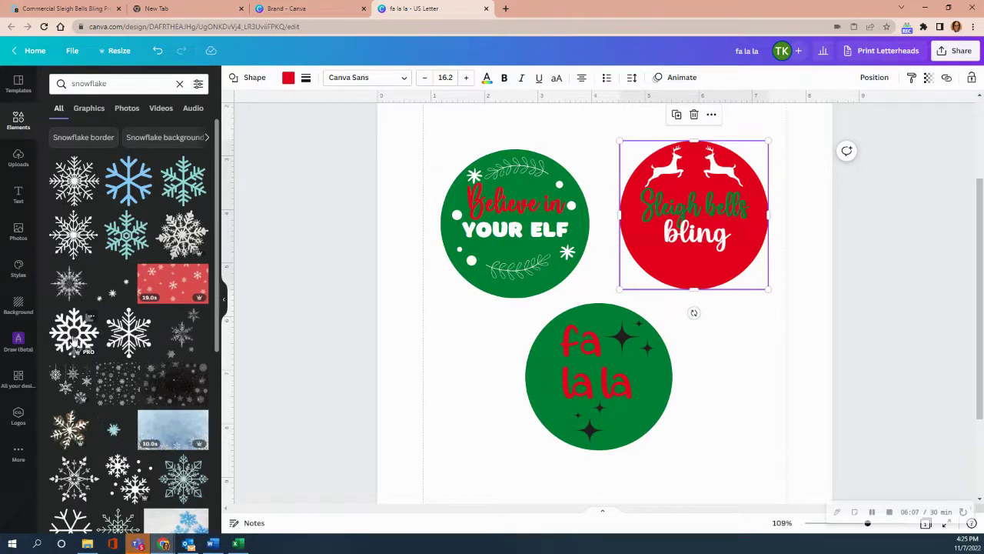
click(74, 336)
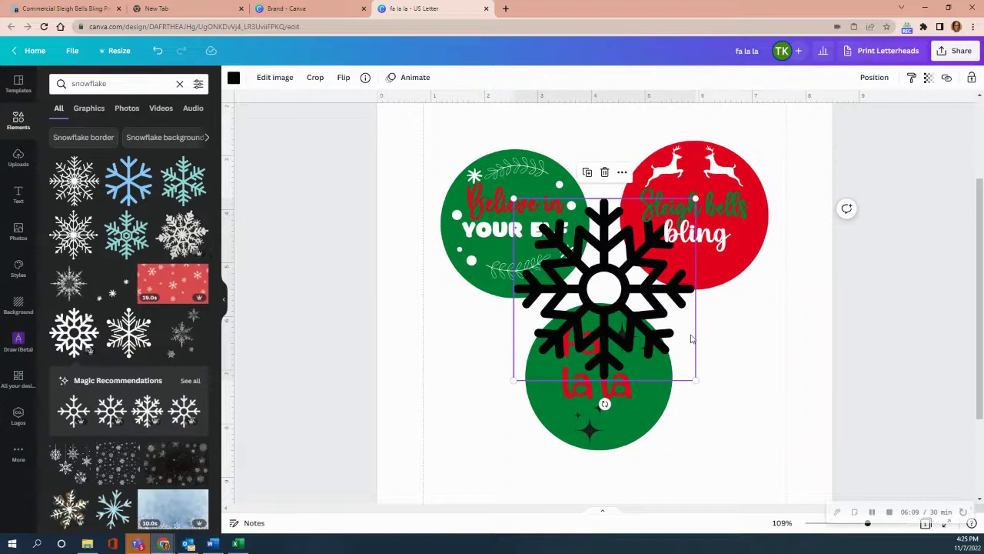
Make the snowflake white and shrink it to a small accent
click(234, 77)
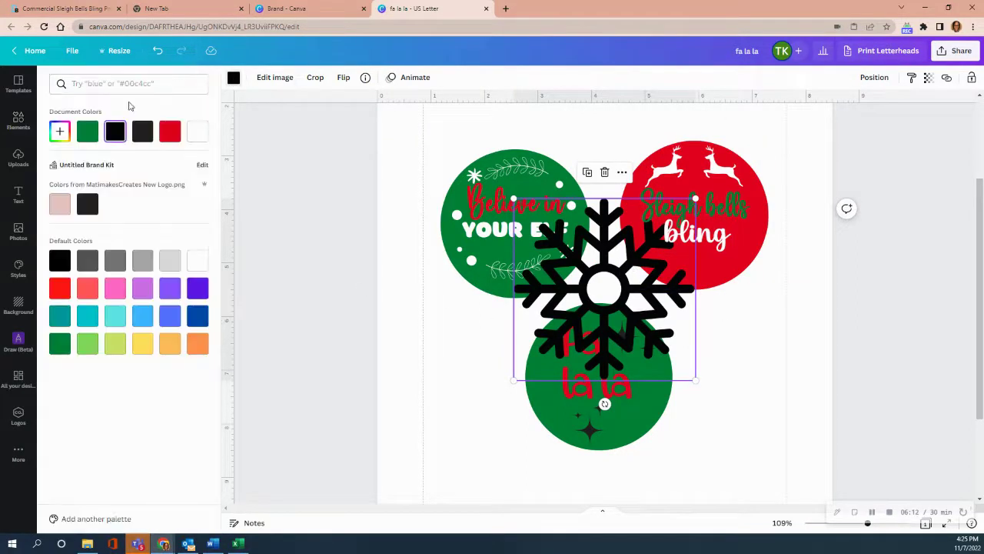
click(197, 131)
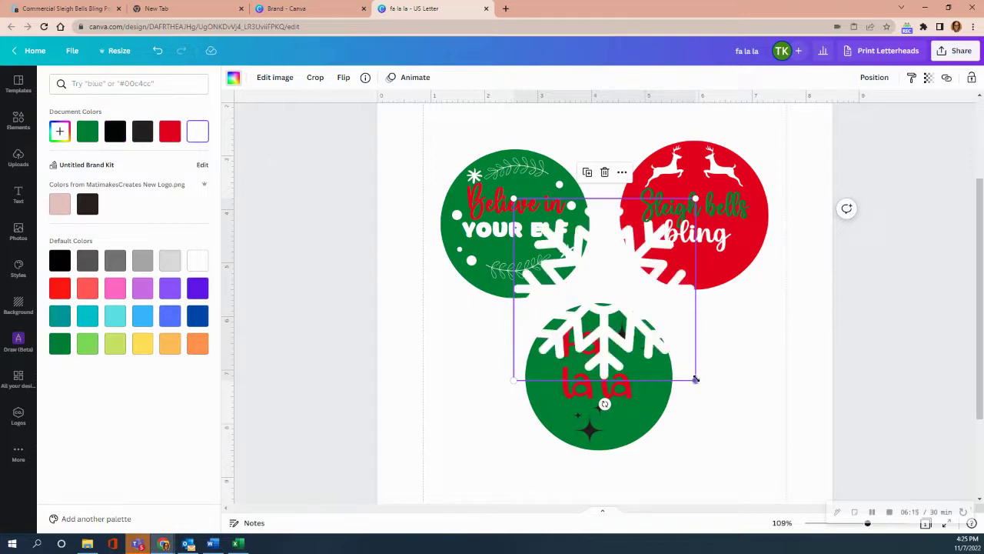
drag(695, 378, 567, 252)
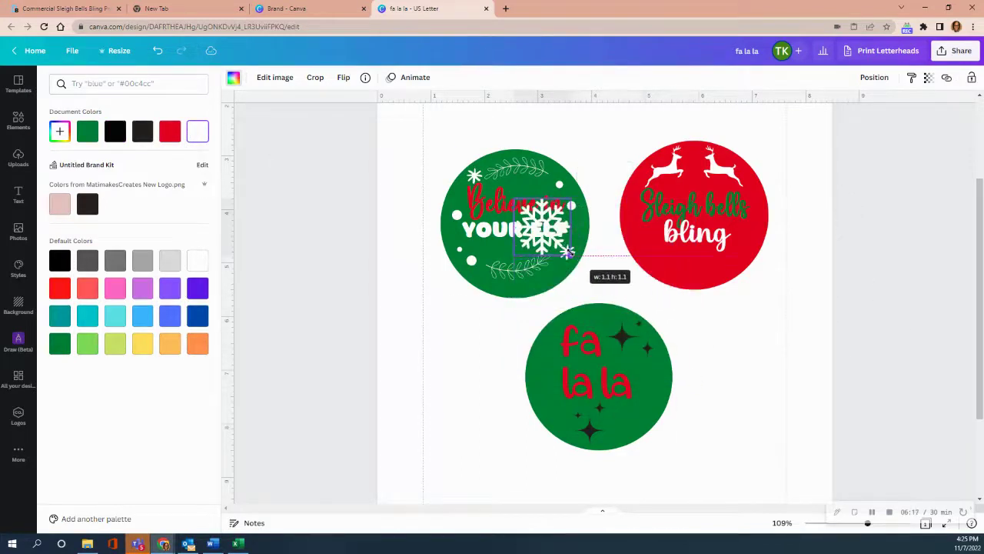
mouse_move(568, 252)
mouse_down()
mouse_move(588, 273)
mouse_move(642, 253)
mouse_move(648, 223)
mouse_up()
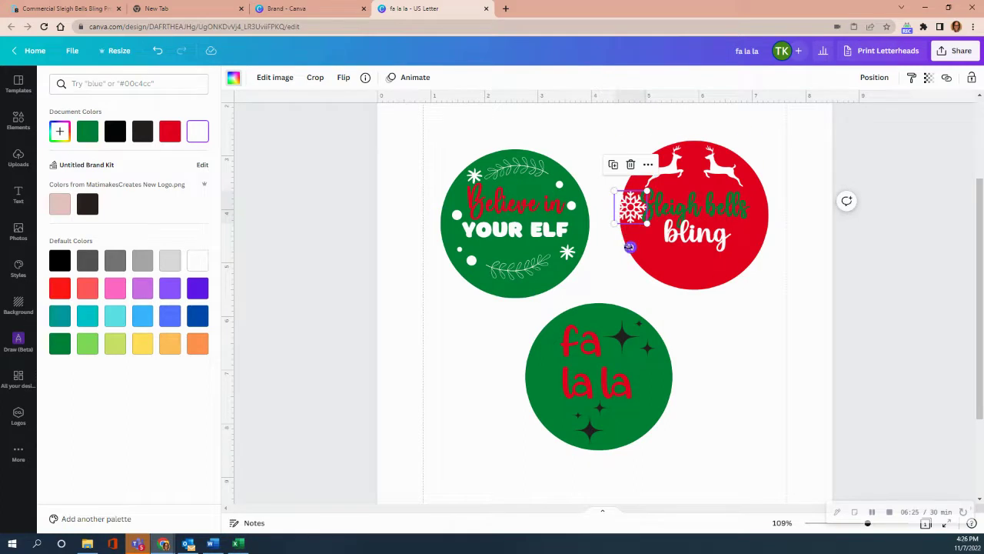
Move 'Sleigh bells' aside and set the snowflake beside 'bling' on the red ornament
click(640, 212)
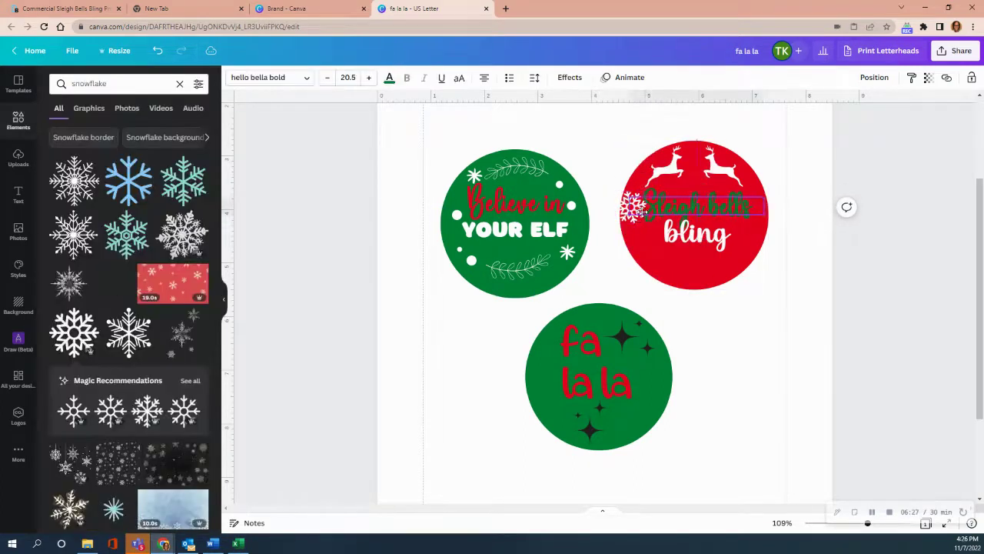
drag(640, 212, 717, 203)
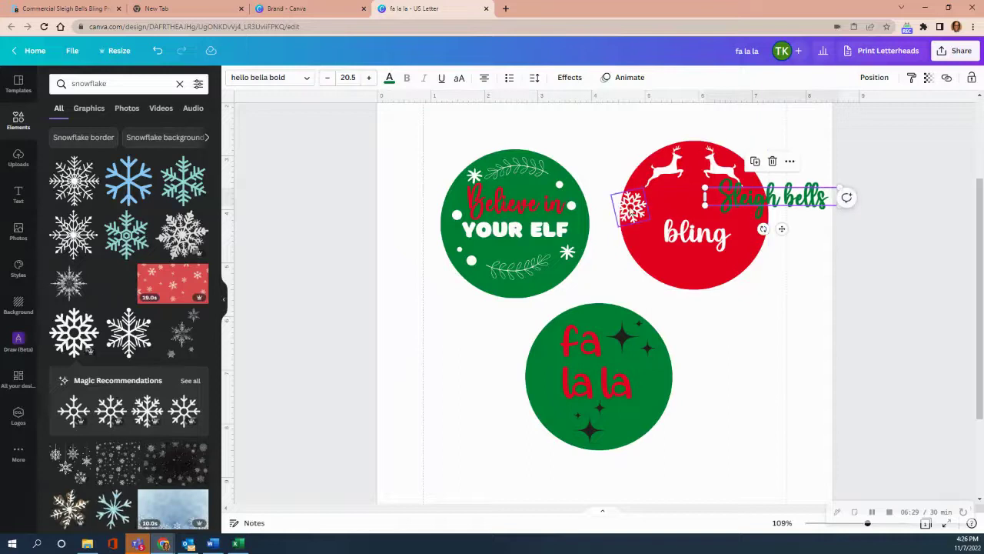
drag(632, 209, 655, 223)
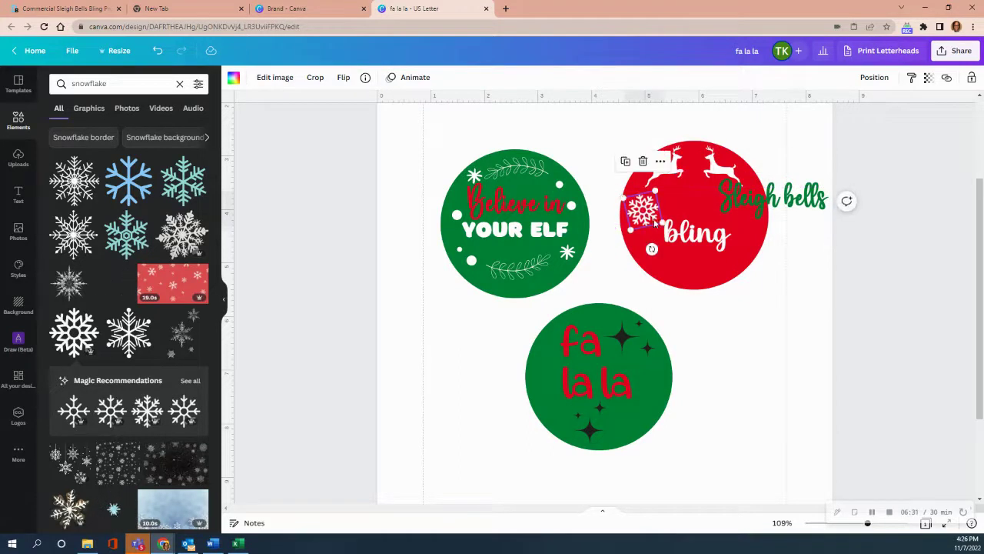
drag(654, 221, 654, 218)
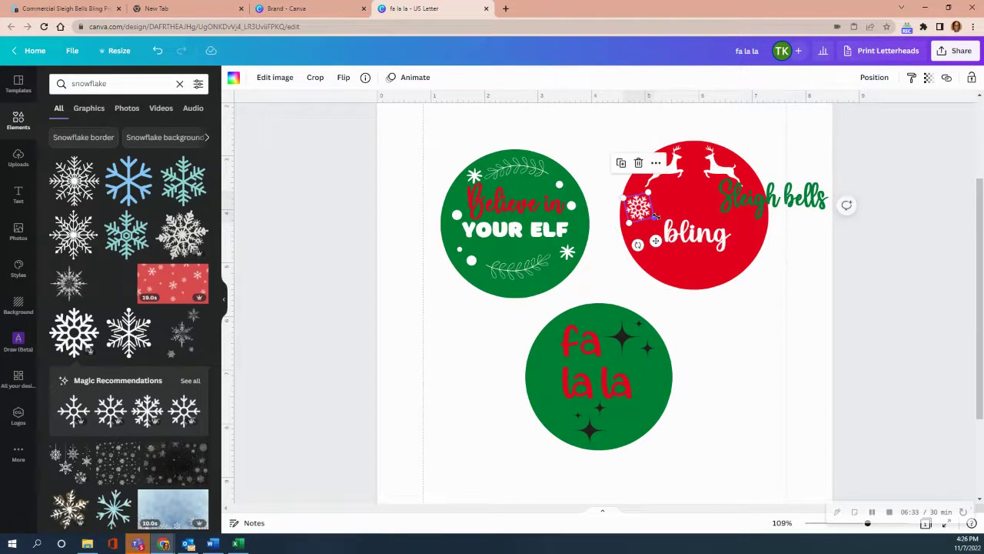
Duplicate the snowflake and place the copy below-right of 'bling'
right_click(653, 212)
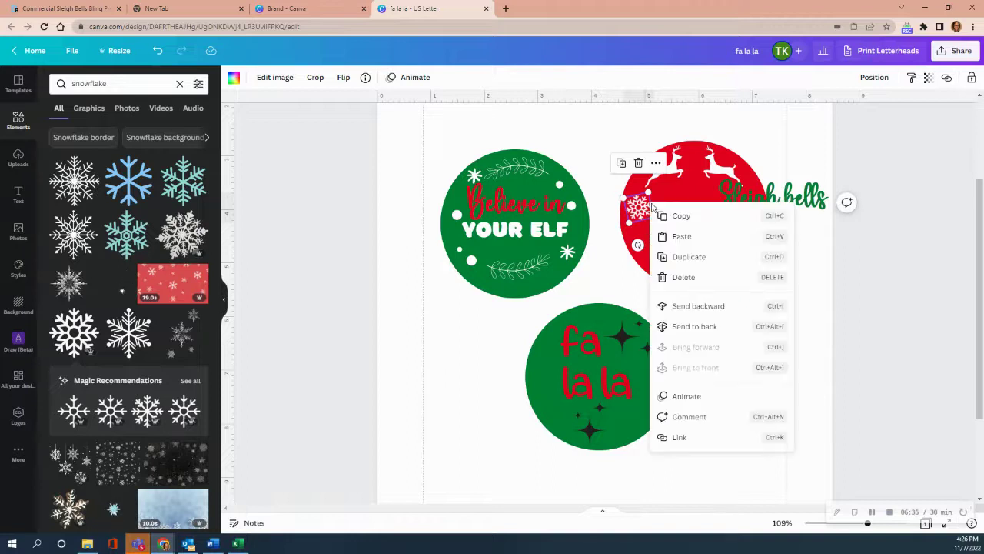
click(703, 256)
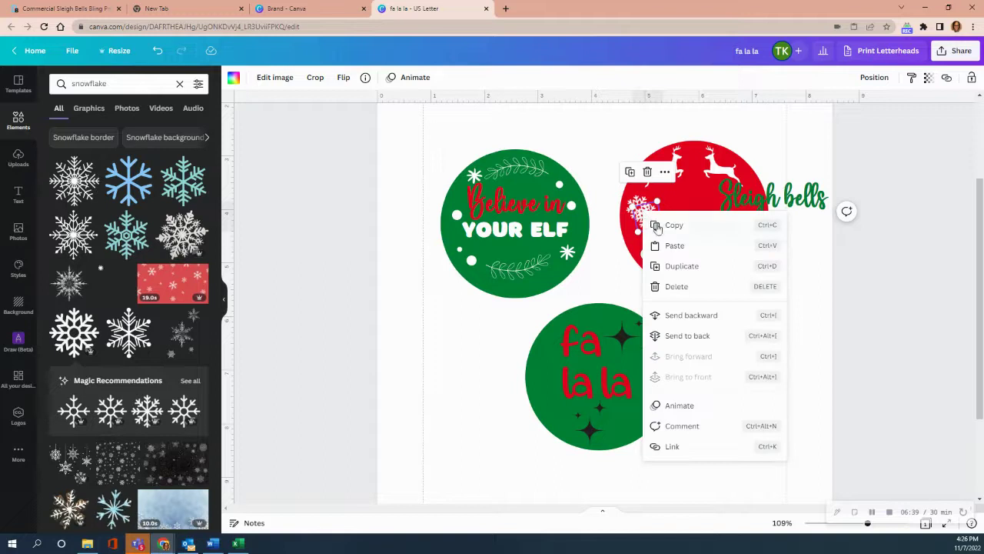
click(681, 265)
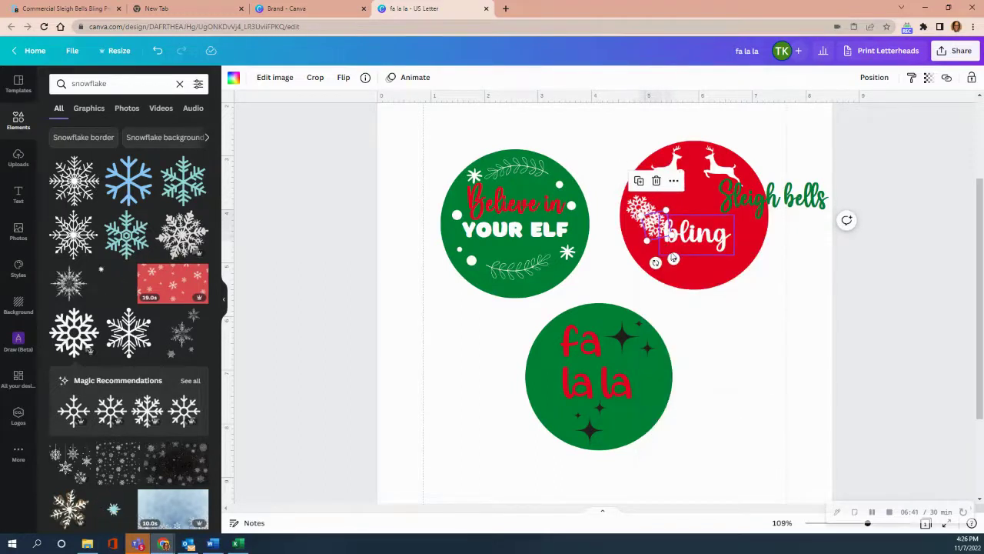
drag(673, 259, 730, 292)
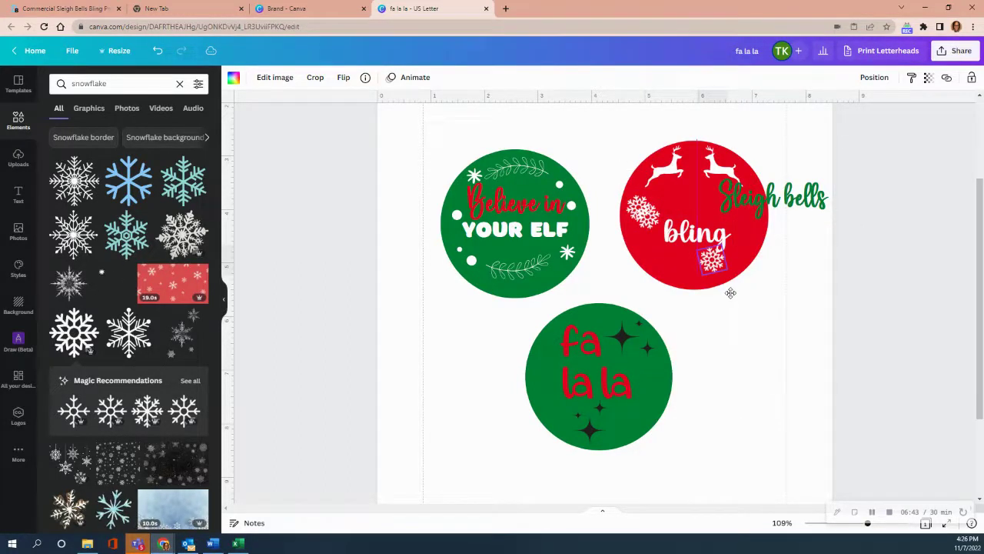
Settle the copied snowflake under 'bling', move 'Sleigh bells' above, and put a snowflake right of 'bling'
drag(730, 293, 729, 298)
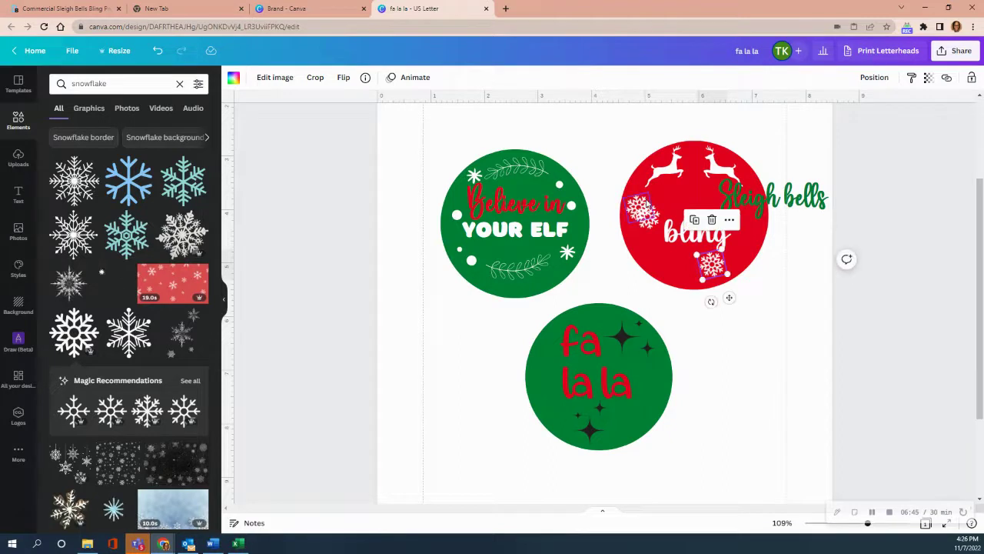
drag(776, 196, 710, 197)
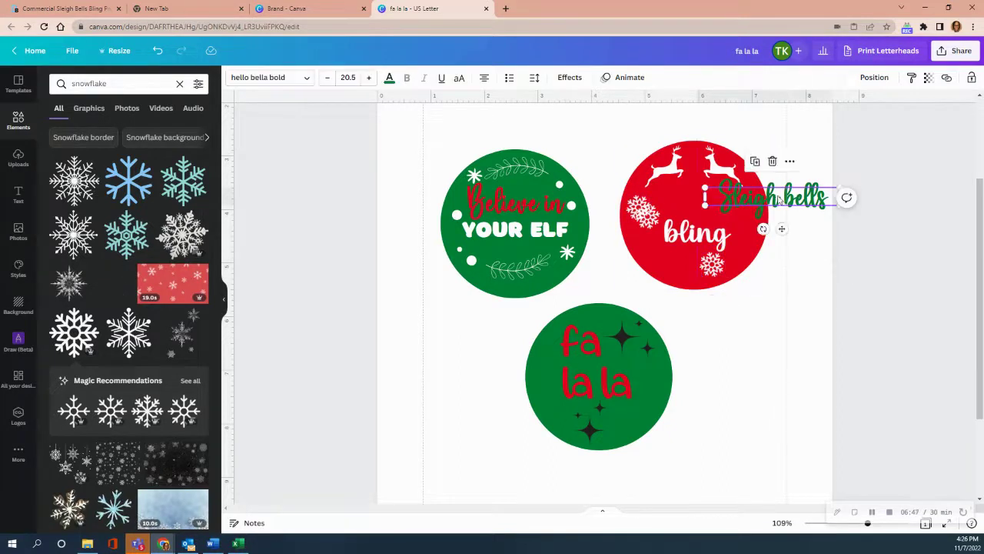
drag(638, 207, 745, 223)
Shrink 'Sleigh bells' to fit the red ornament and nudge 'bling' slightly up
click(750, 204)
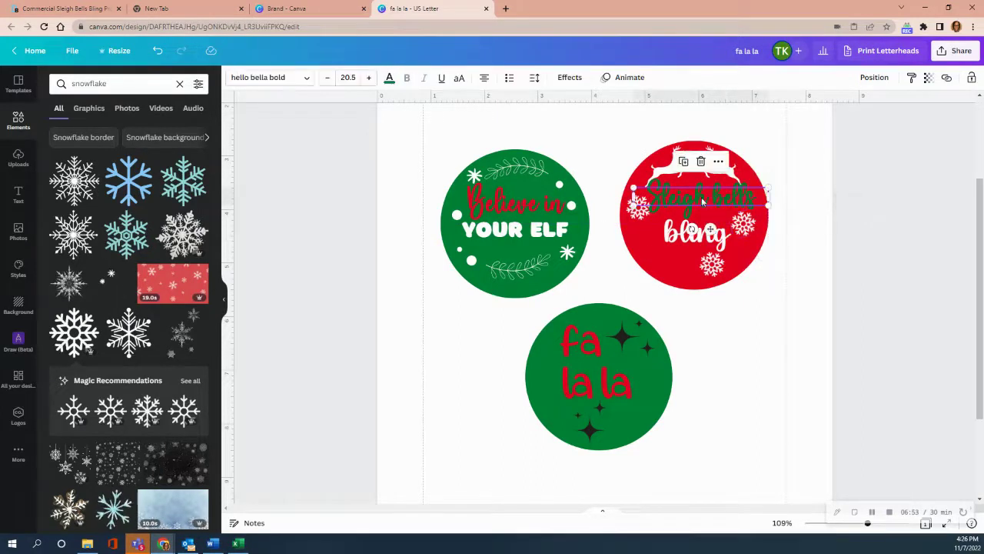
drag(763, 202, 745, 202)
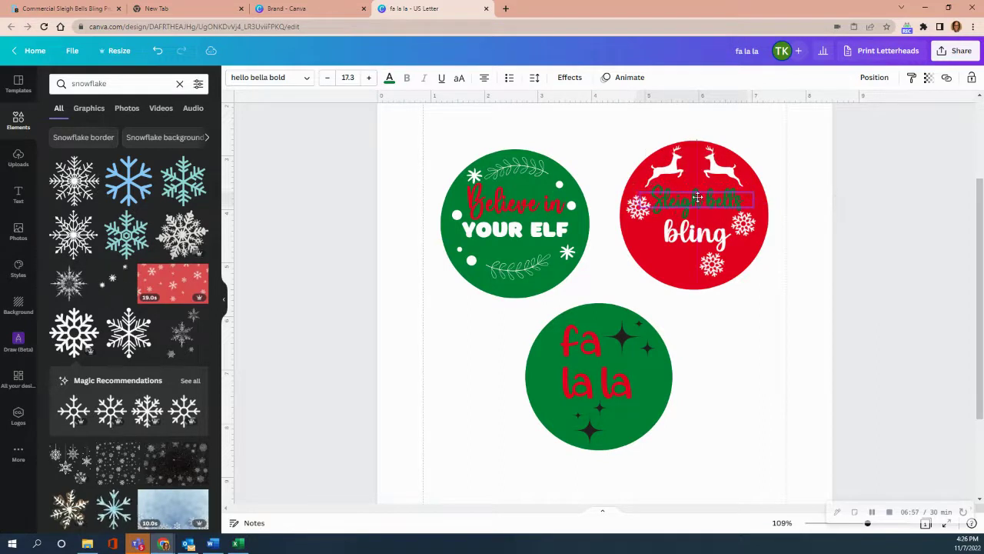
mouse_move(693, 195)
mouse_down()
mouse_move(761, 204)
mouse_move(698, 198)
mouse_up()
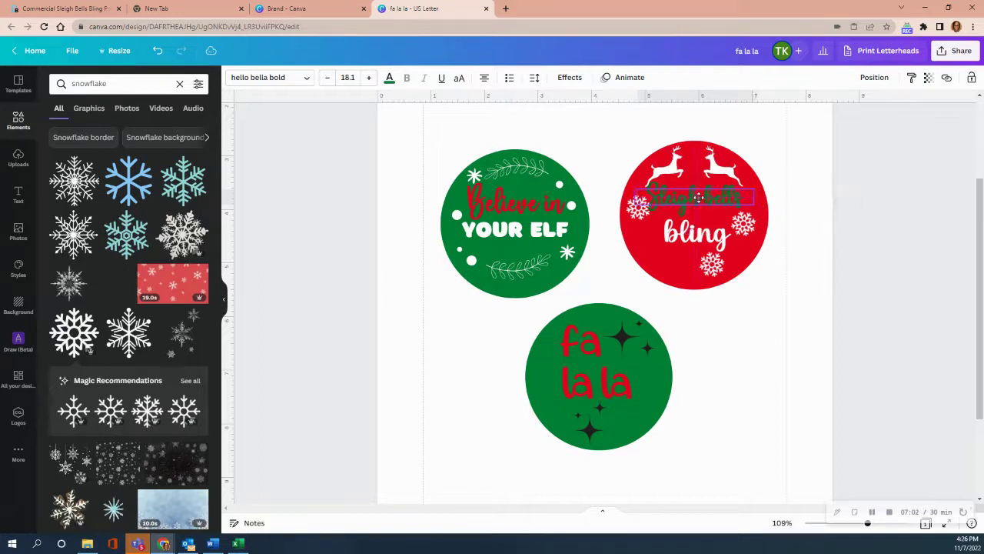
click(686, 236)
drag(686, 236, 684, 234)
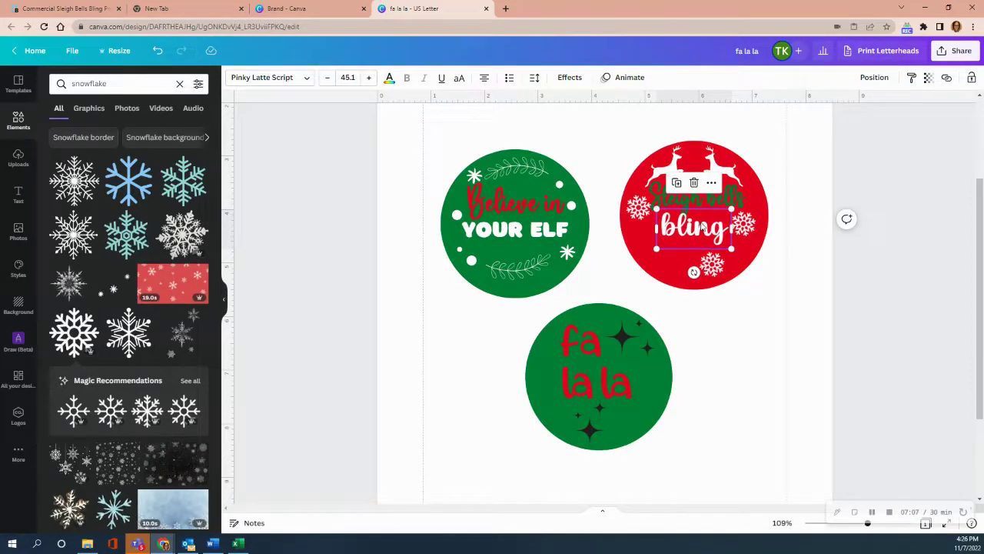
click(714, 269)
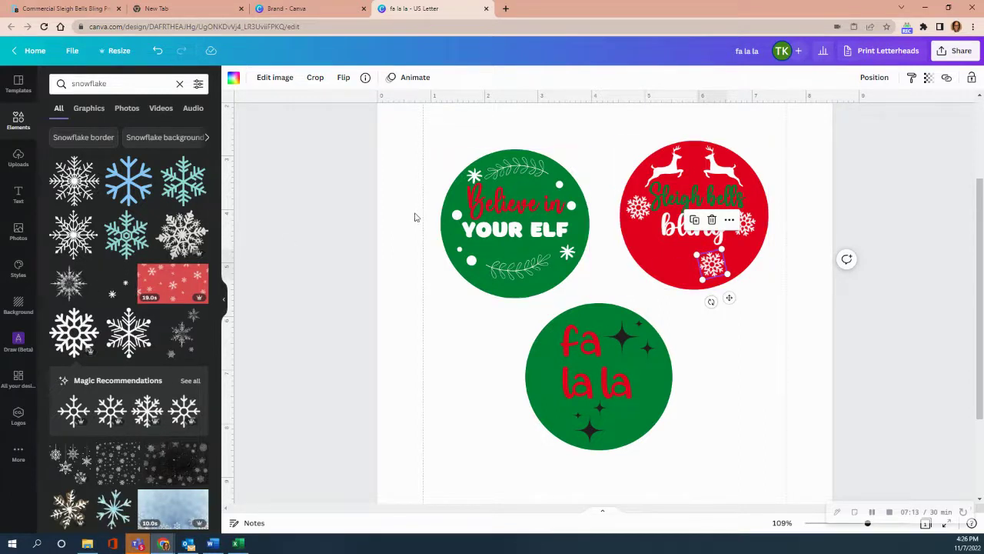
click(568, 252)
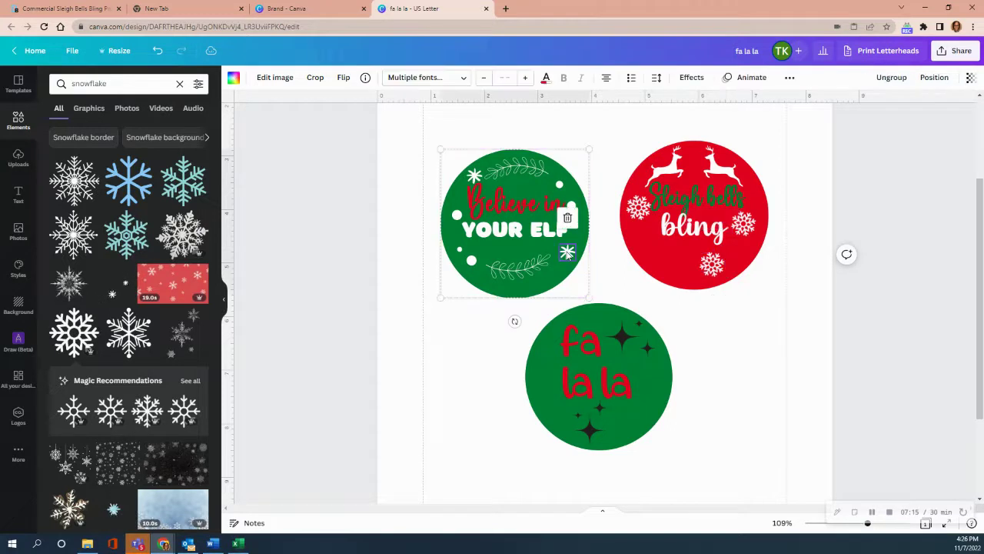
right_click(567, 251)
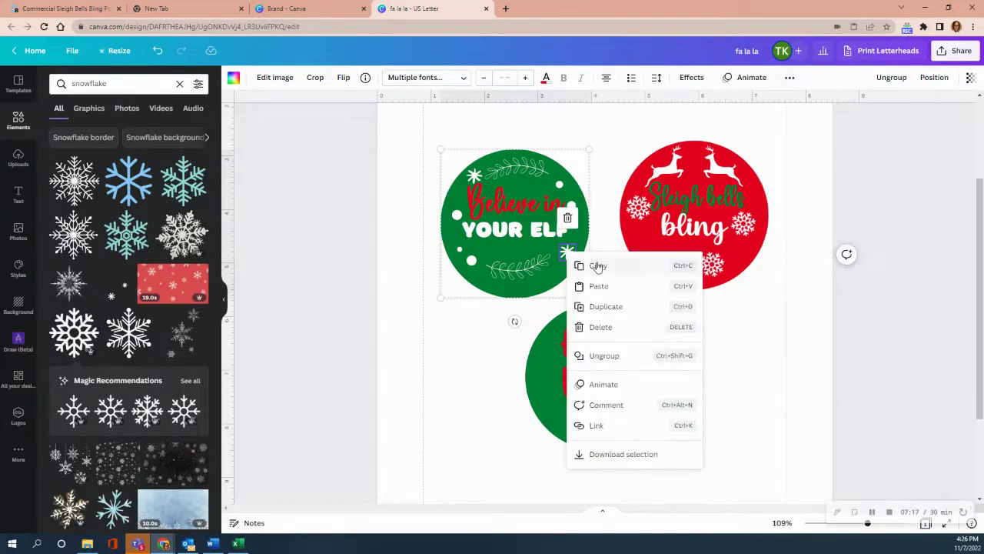
click(598, 266)
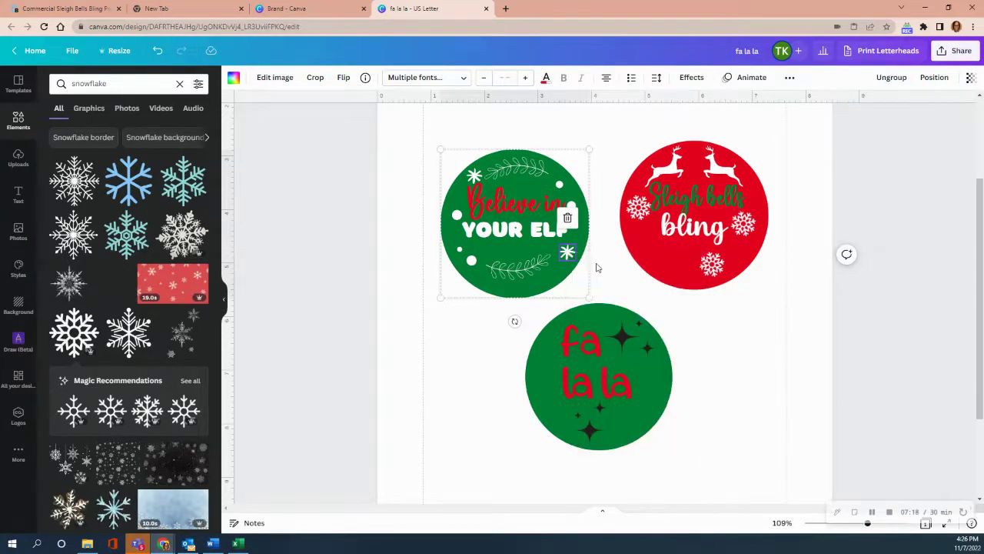
right_click(695, 162)
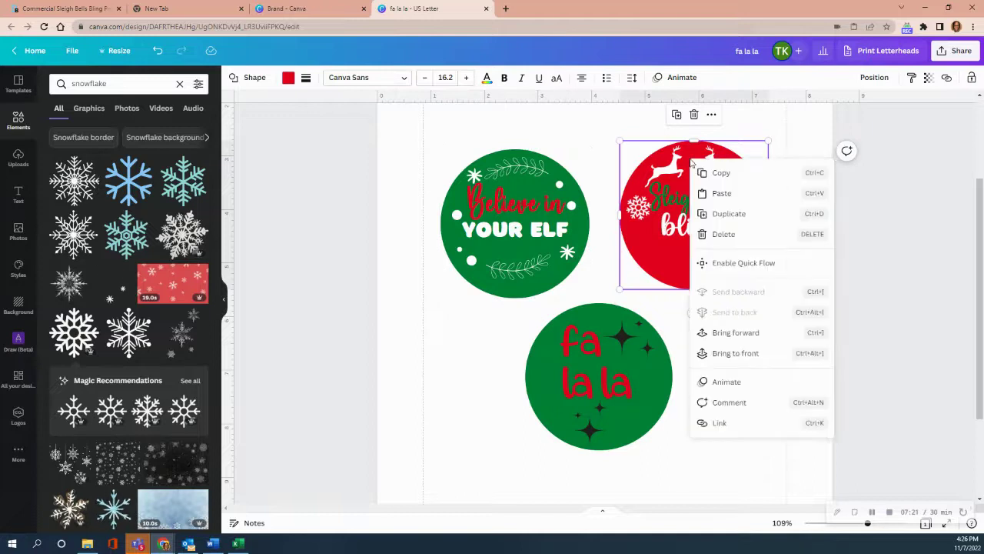
click(721, 193)
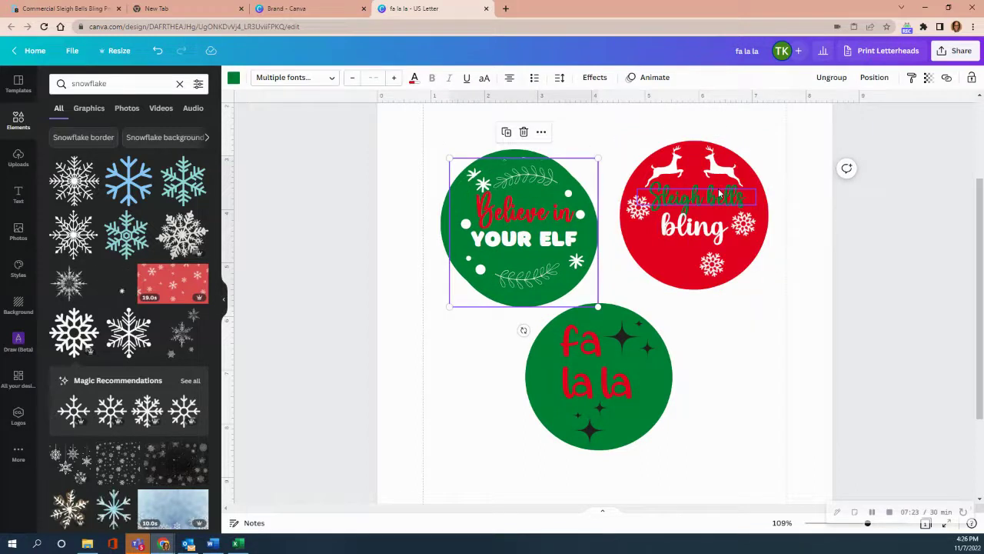
click(158, 50)
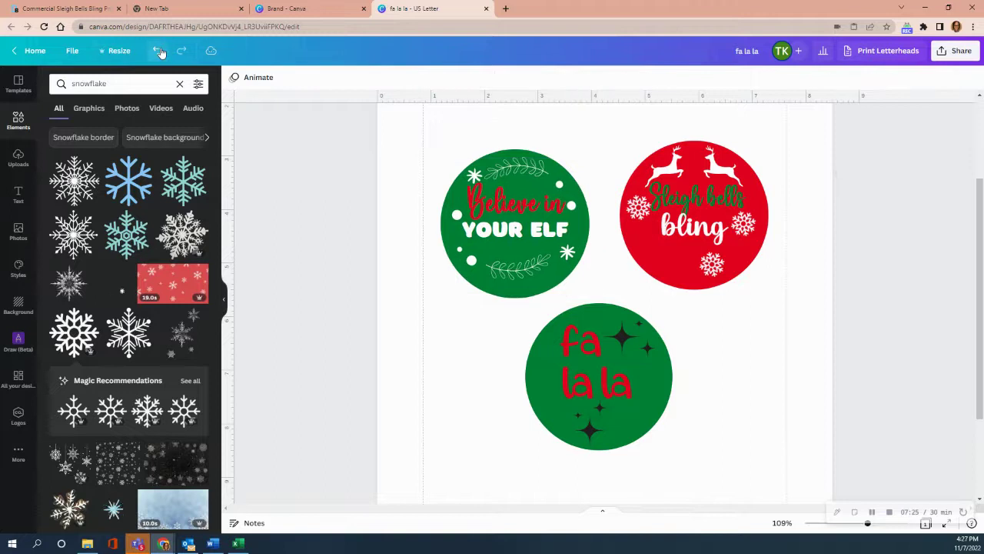
click(655, 244)
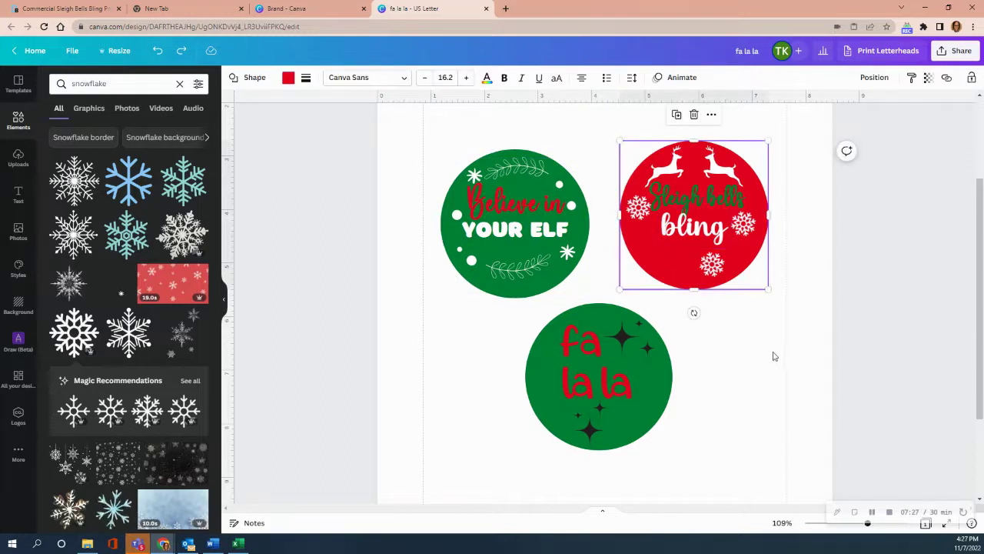
key(Escape)
right_click(646, 239)
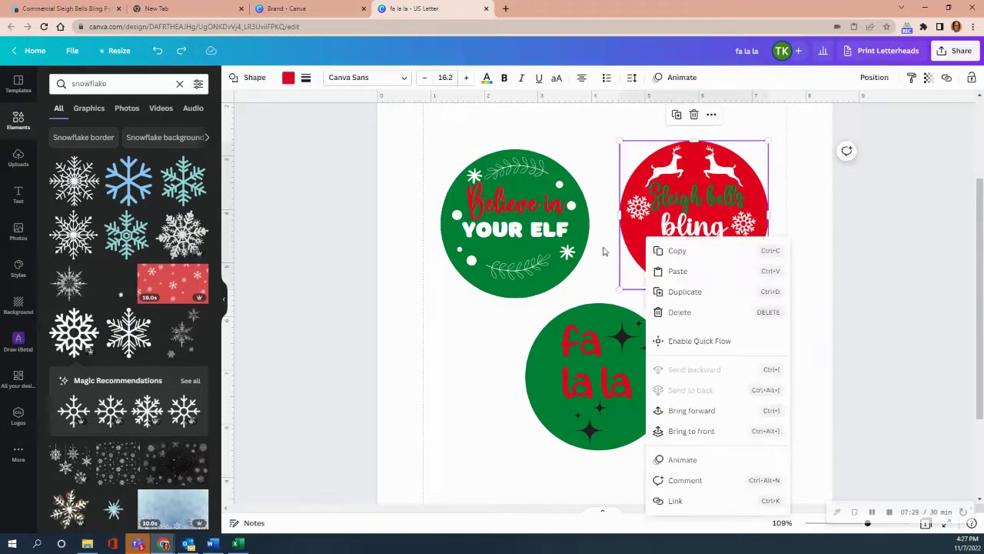
click(531, 273)
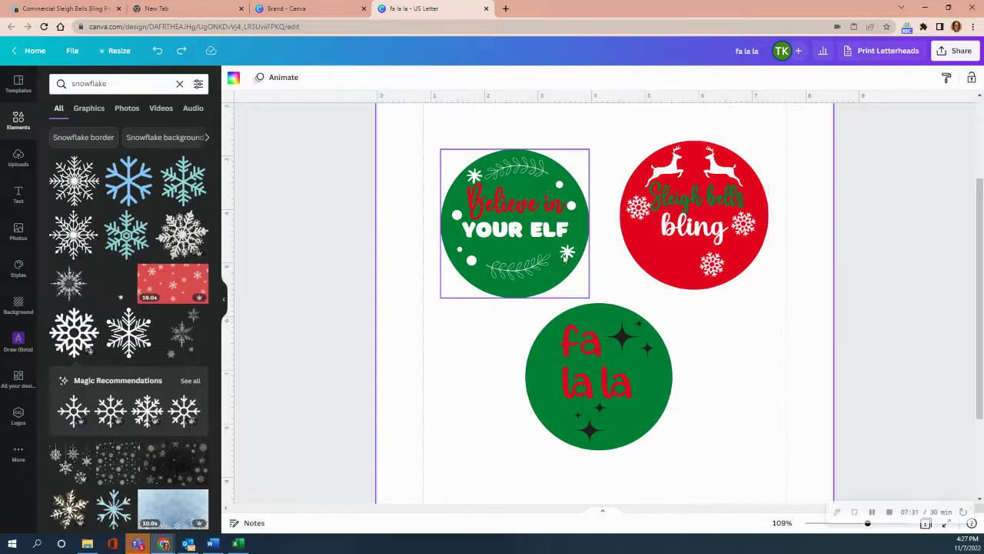
right_click(567, 252)
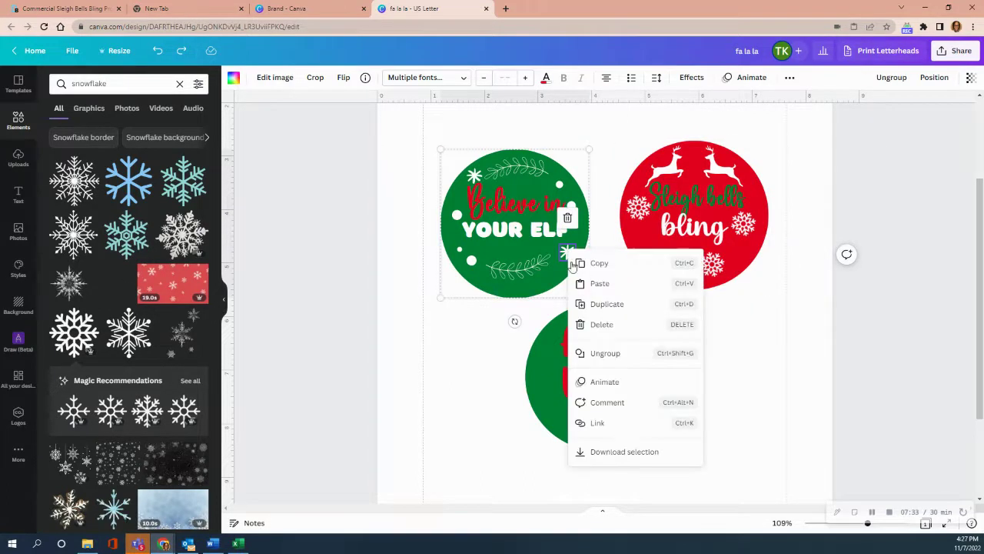
click(599, 264)
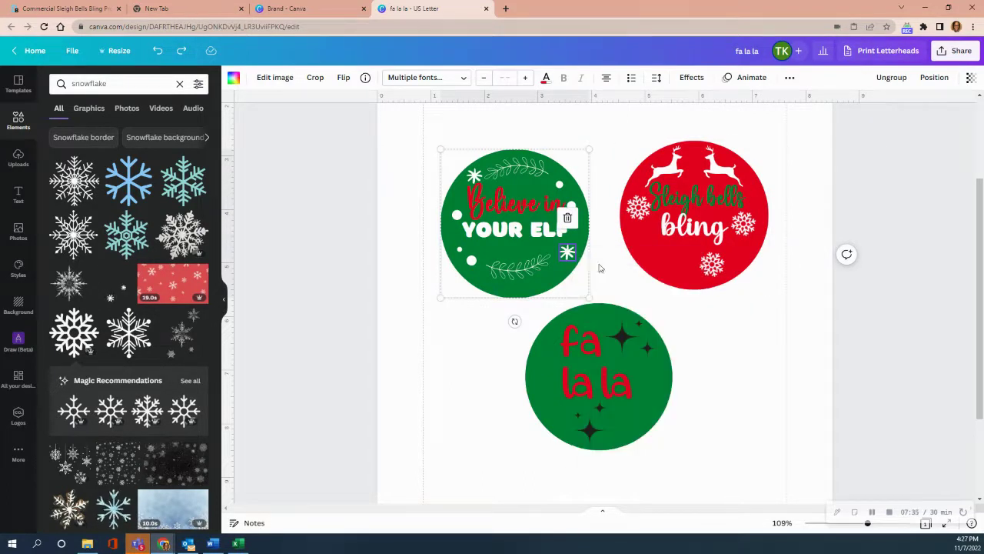
right_click(640, 249)
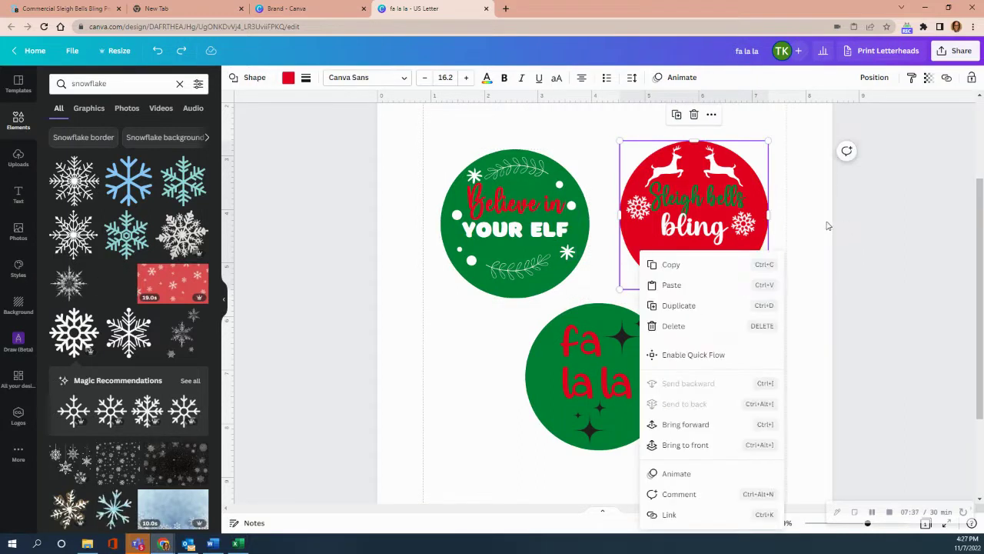
click(646, 252)
right_click(663, 251)
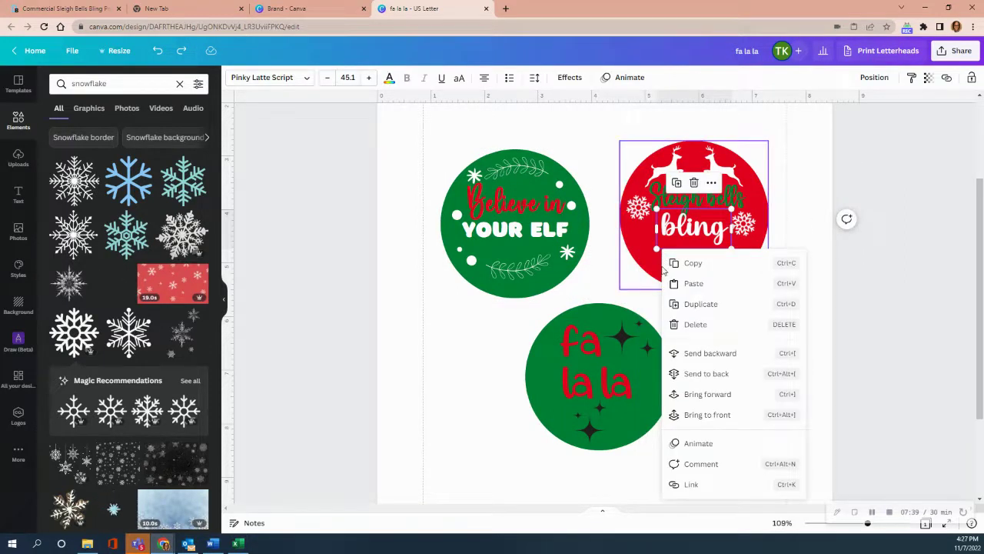
click(660, 254)
right_click(651, 255)
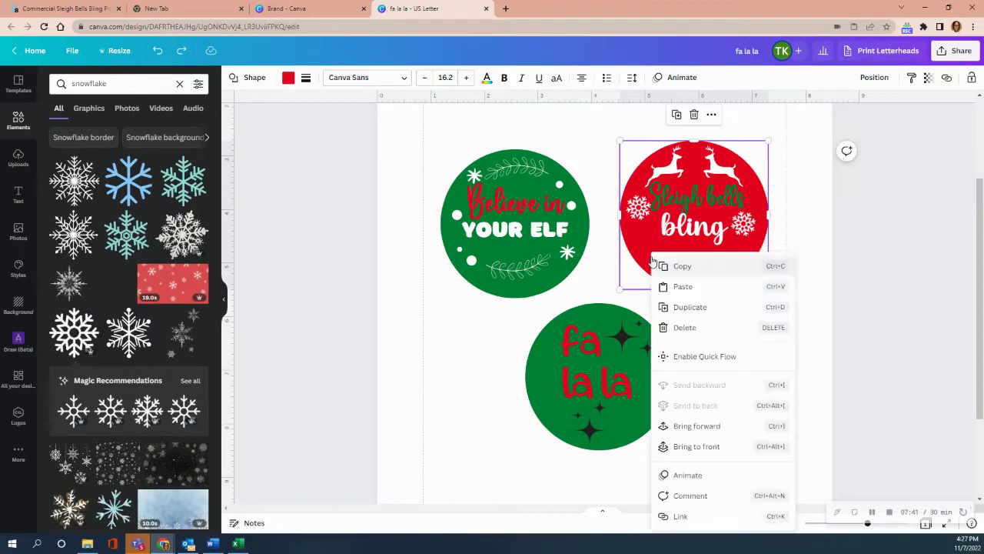
click(795, 149)
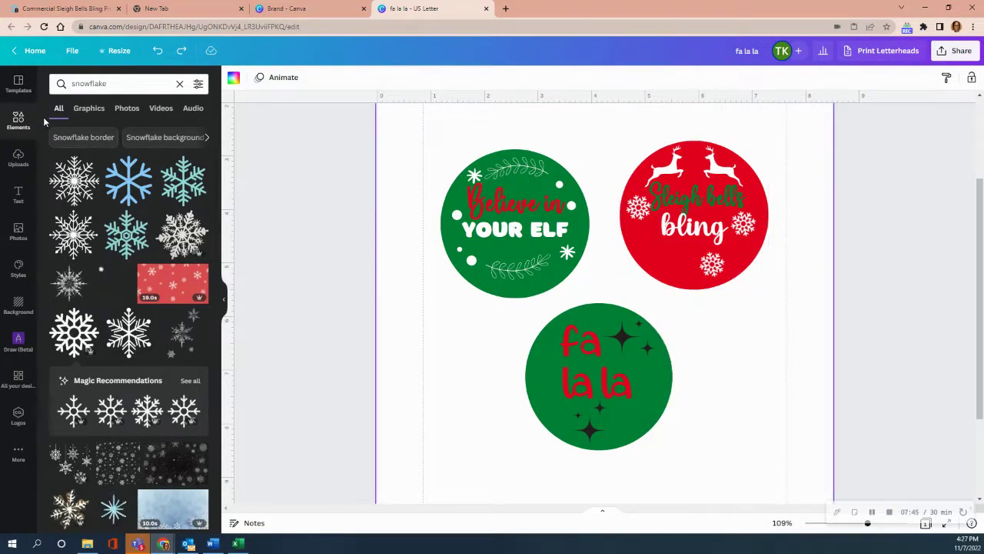
Add the asterisk-style snowflake graphic to the page
click(518, 266)
click(307, 173)
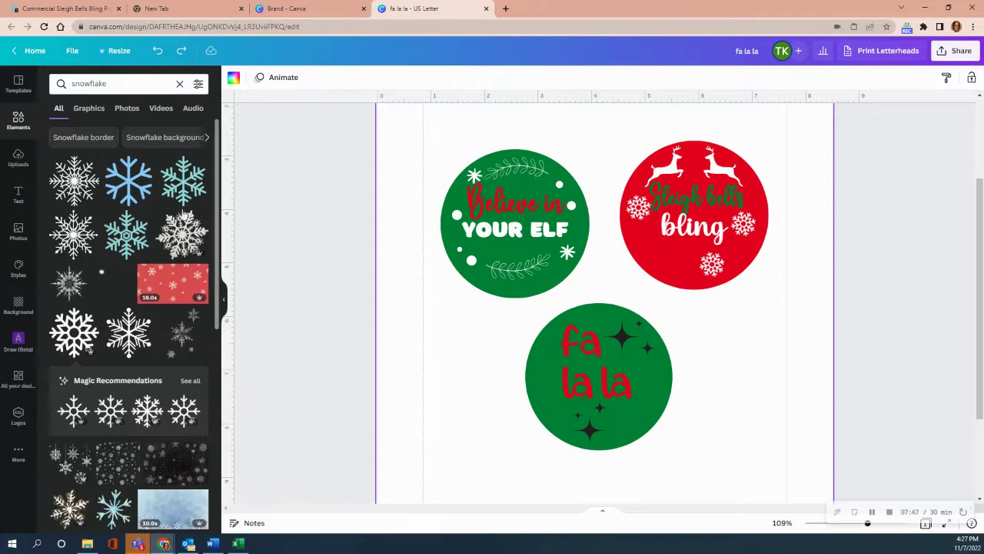
scroll(110, 207, down, 1)
scroll(110, 207, down, 4)
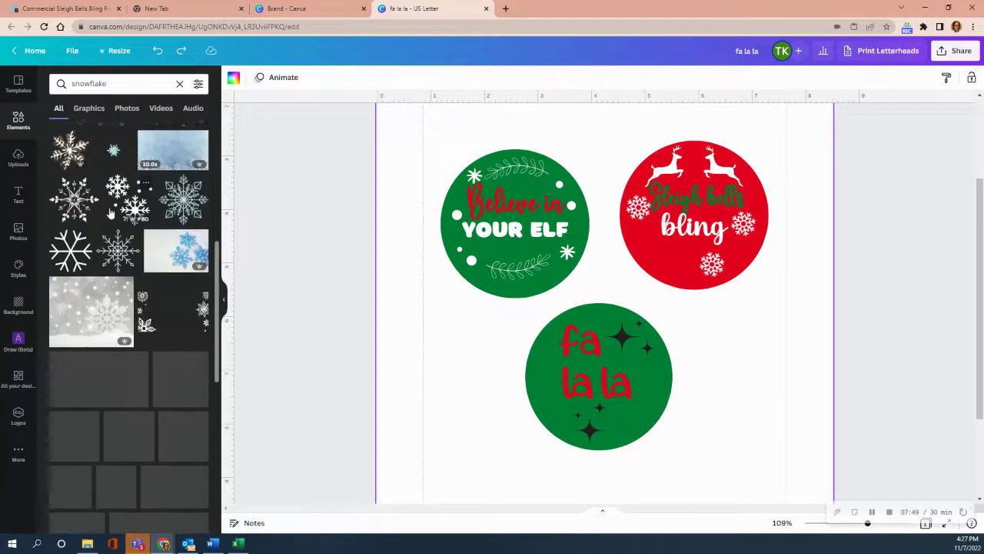
scroll(110, 208, up, 2)
scroll(110, 208, up, 1)
scroll(107, 205, up, 2)
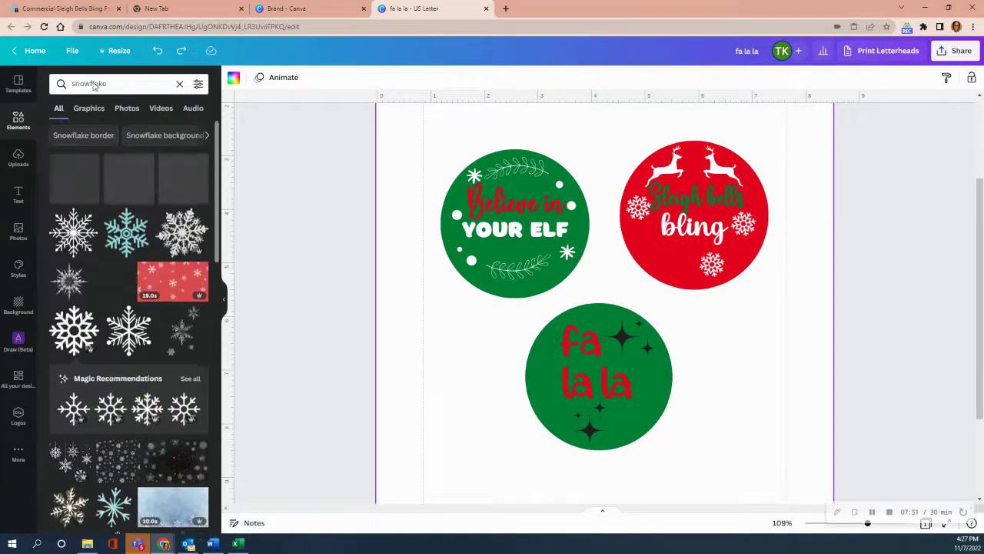
click(179, 84)
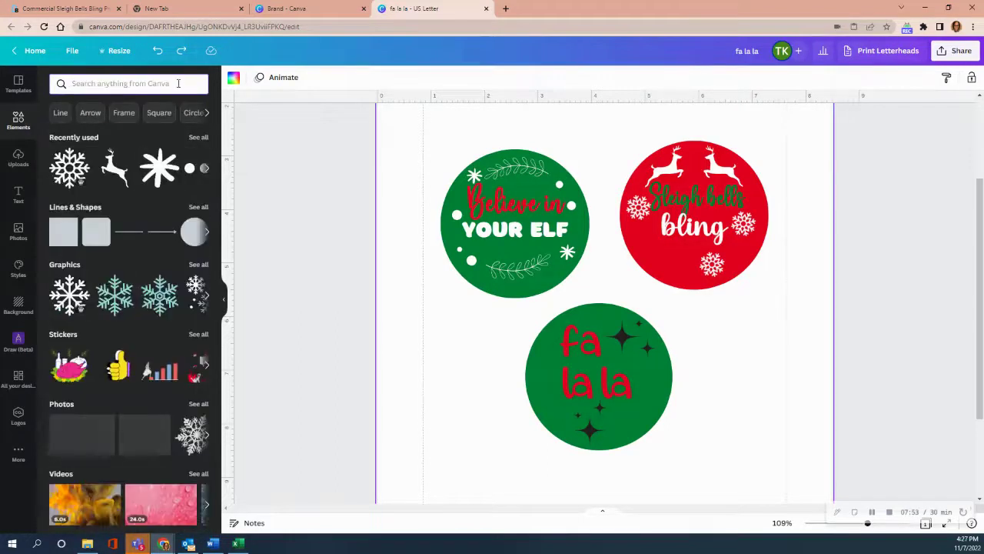
click(159, 165)
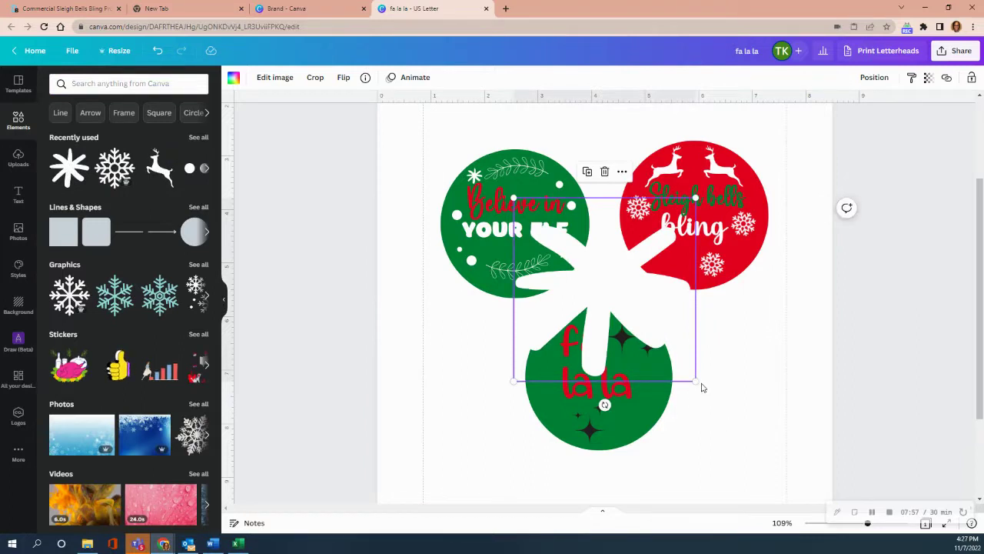
Shrink the white asterisk and place it on the red ornament between the reindeer
drag(695, 380, 589, 273)
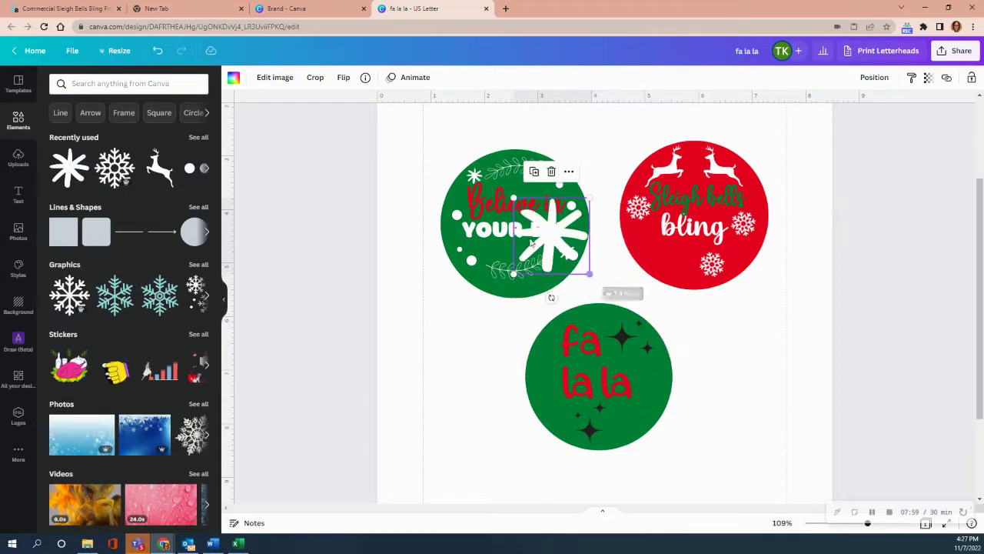
drag(546, 234, 670, 261)
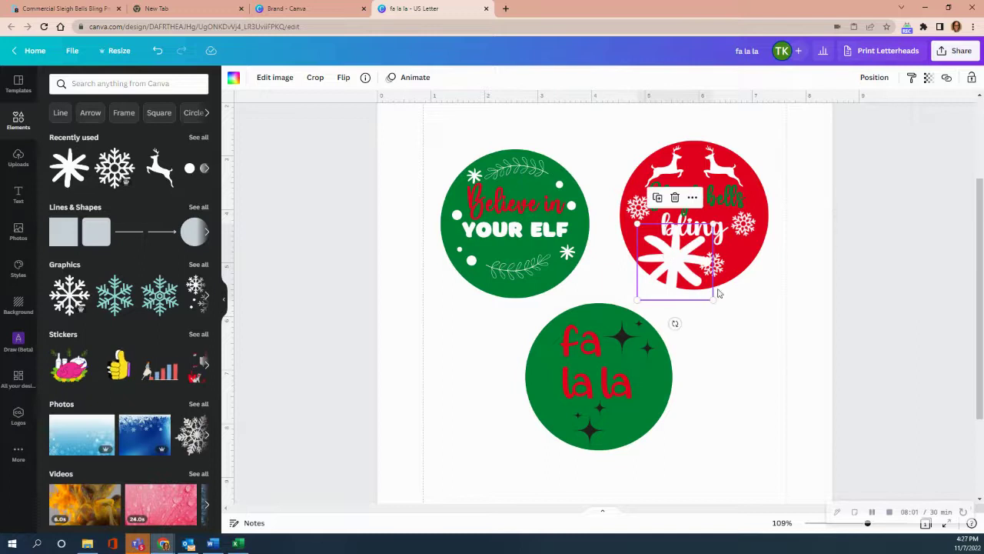
drag(713, 300, 658, 241)
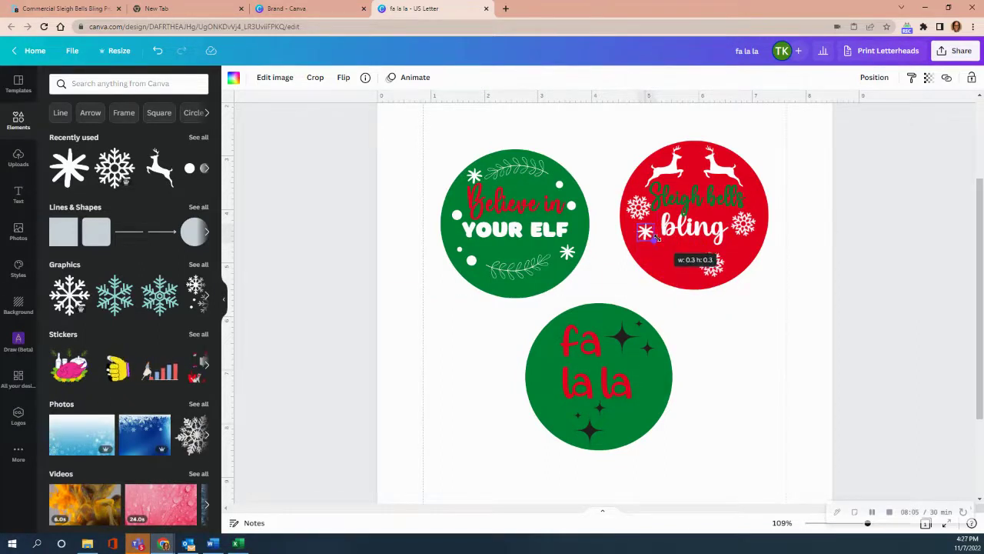
drag(650, 239, 697, 152)
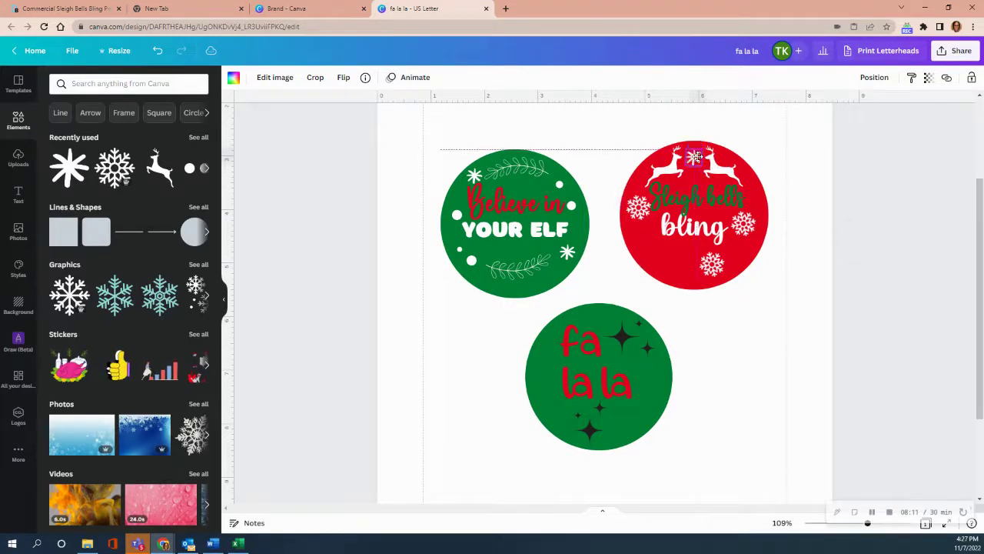
drag(697, 152, 695, 154)
Duplicate the small asterisk and move the copy to the red ornament's lower left
right_click(699, 159)
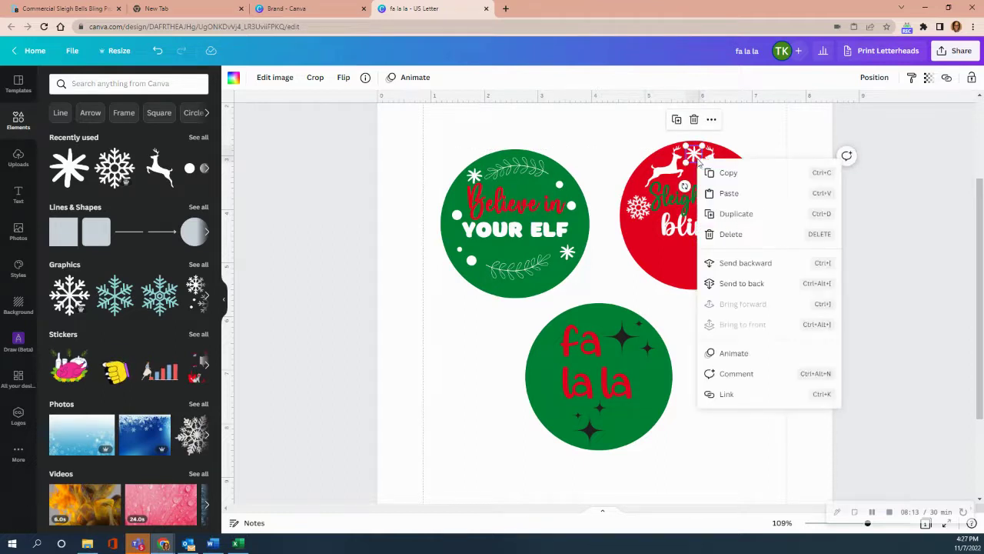
click(738, 213)
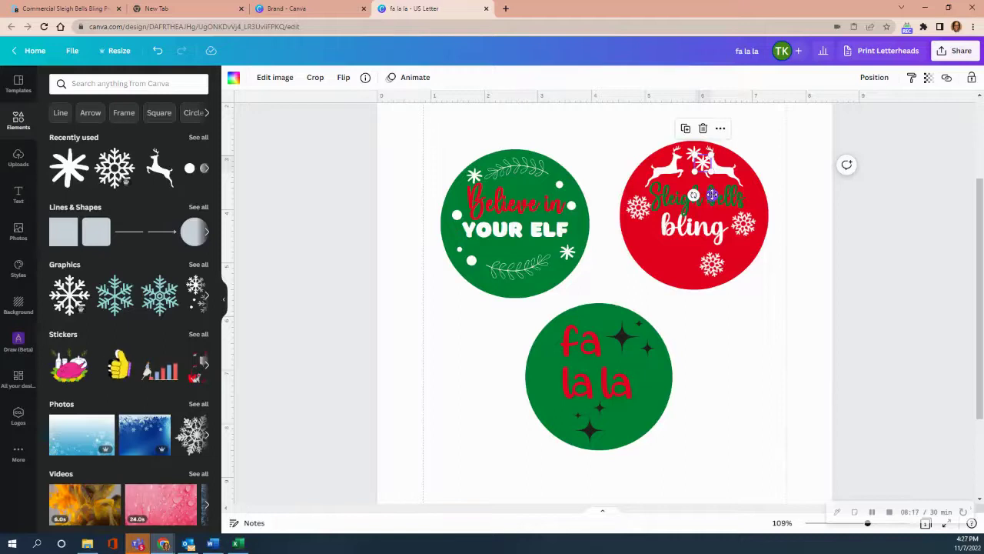
drag(702, 162, 658, 255)
drag(666, 294, 664, 291)
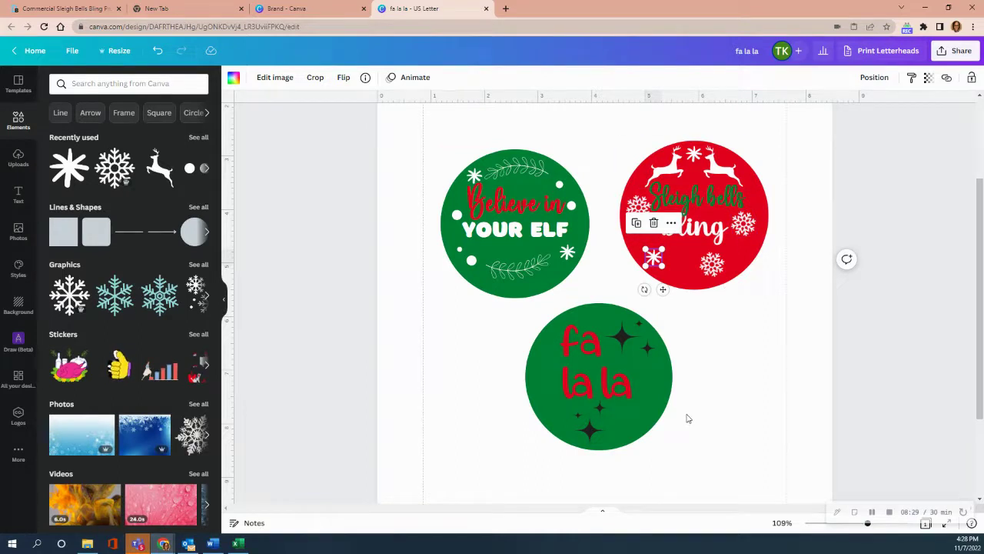
click(455, 216)
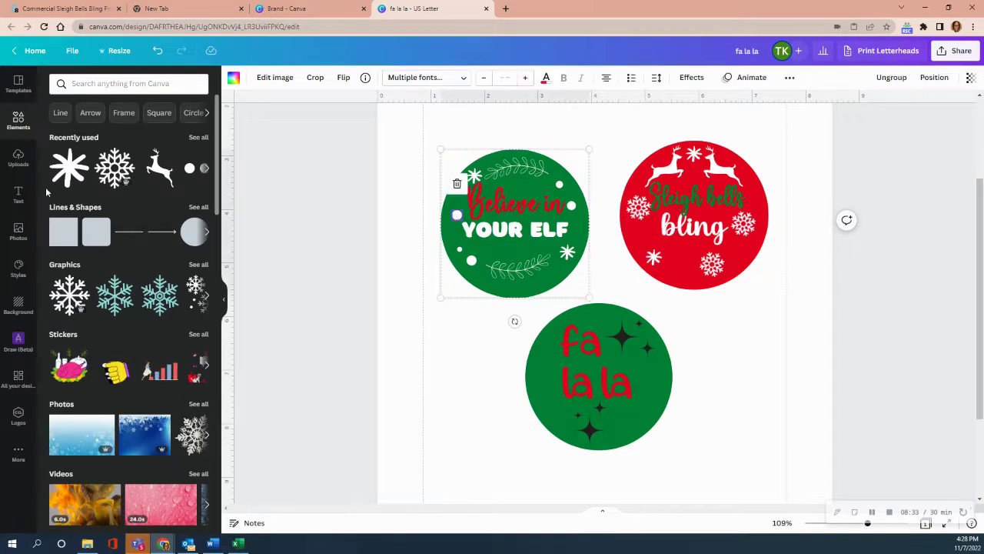
Add and remove a three-dot element, then show all recently used elements
click(189, 168)
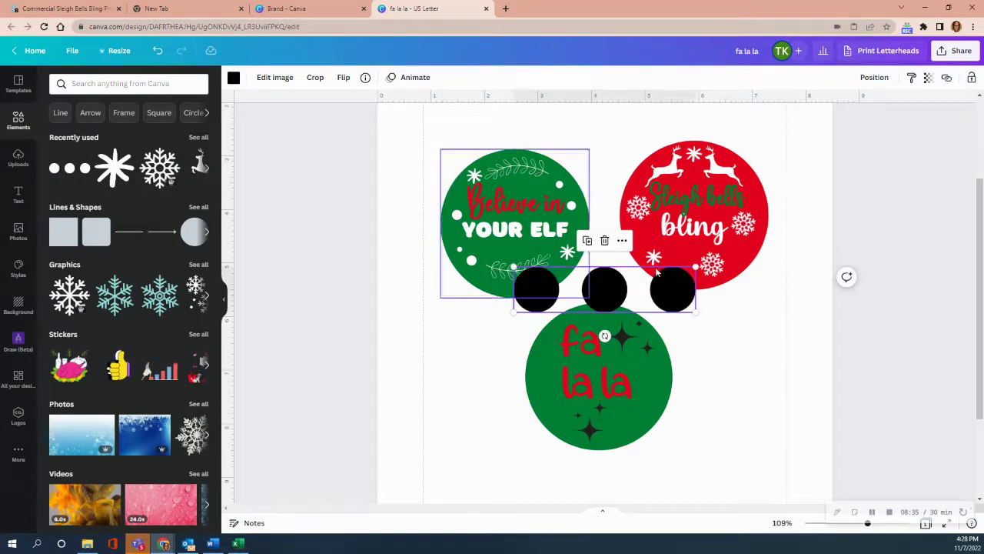
key(Delete)
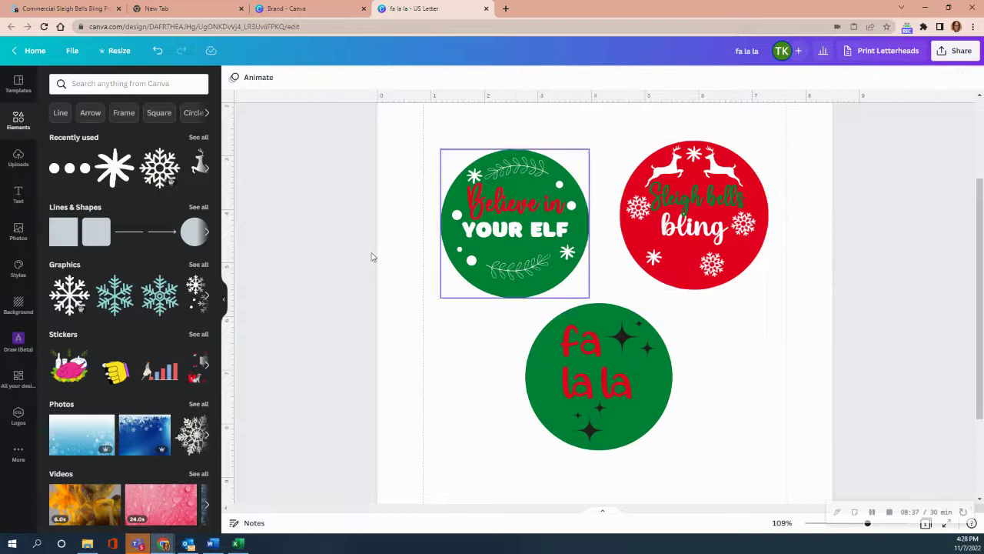
scroll(146, 220, down, 3)
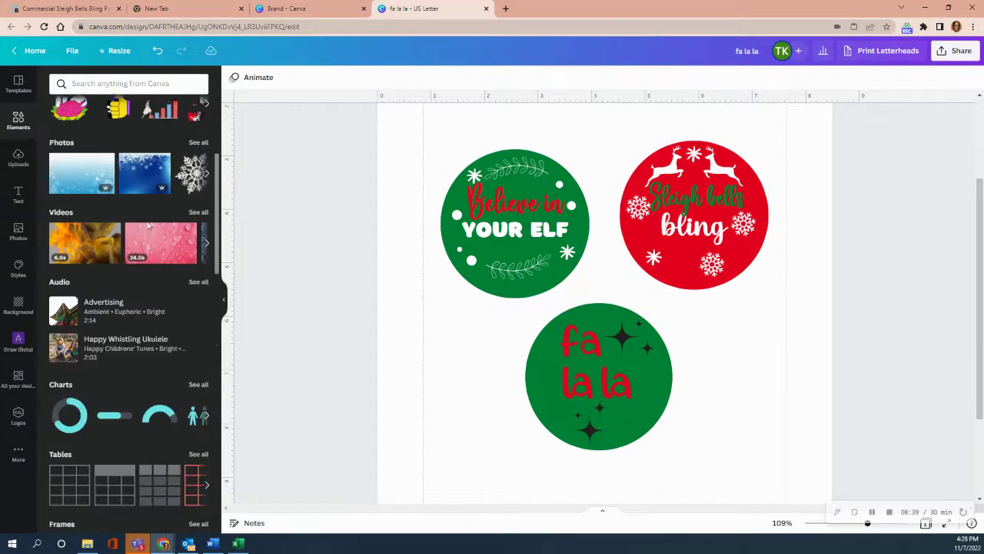
scroll(146, 220, down, 1)
scroll(146, 220, up, 4)
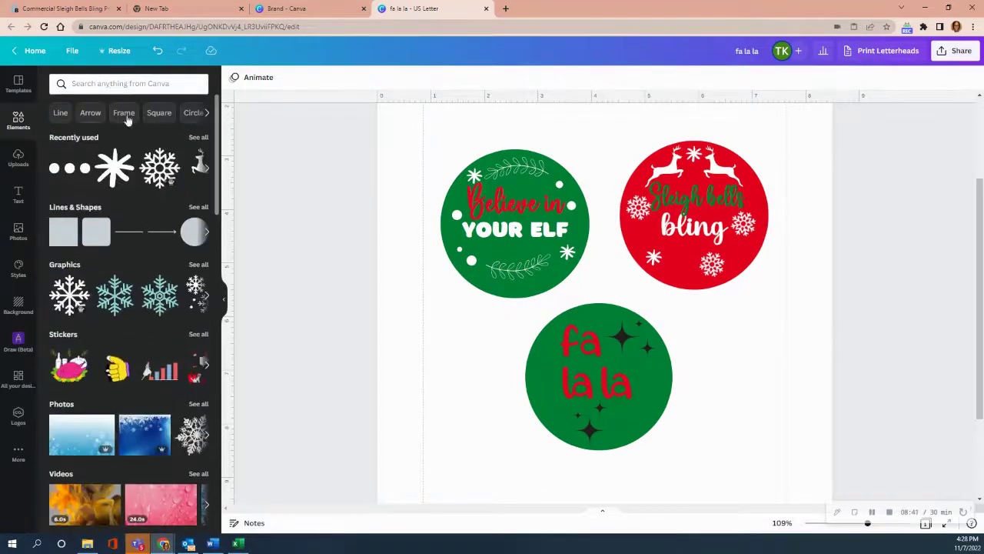
click(199, 138)
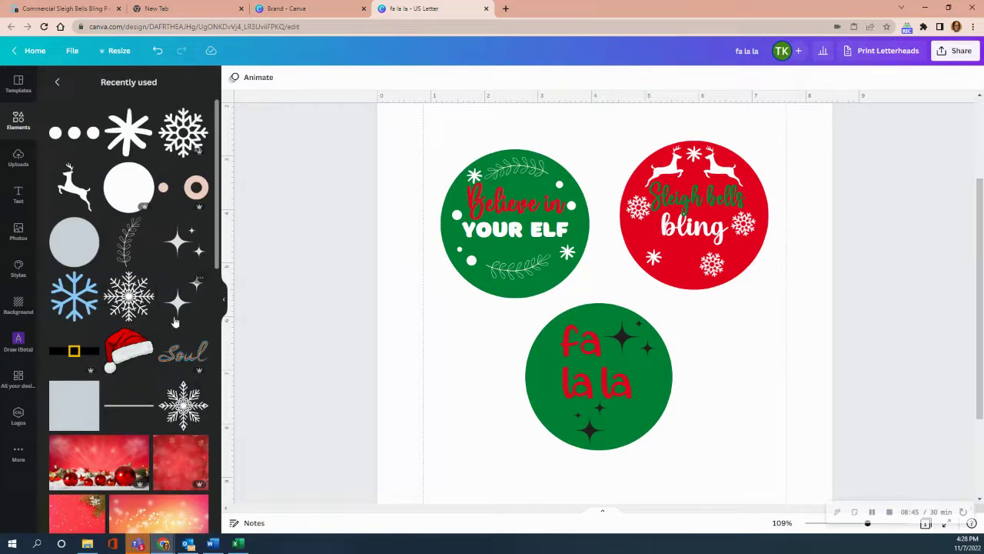
scroll(175, 323, down, 3)
scroll(176, 323, up, 3)
Ungroup the green Believe in YOUR ELF ornament and select its small snowflake
click(478, 229)
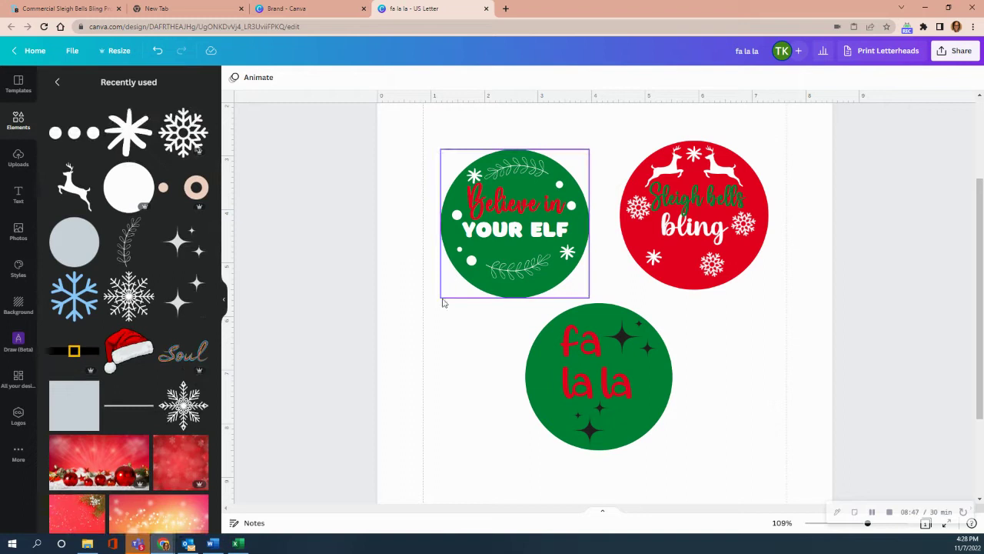
click(465, 236)
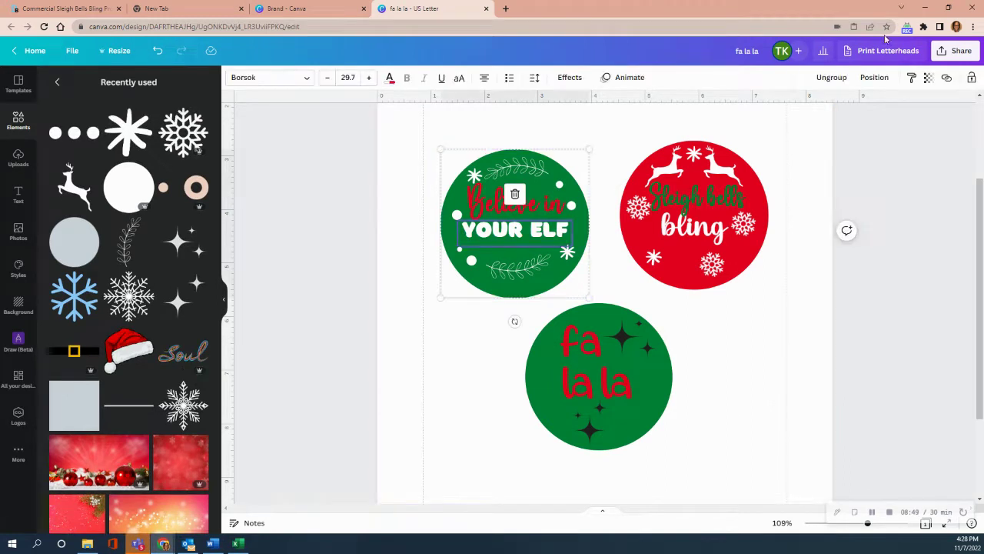
click(826, 77)
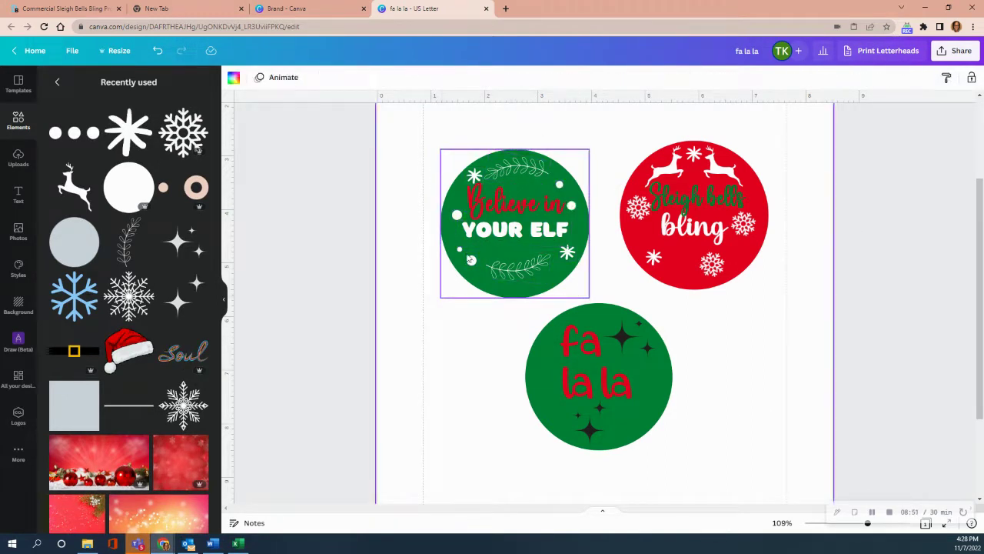
click(471, 261)
Copy the green ornament's small snowflake and paste two copies onto the red ornament
right_click(471, 260)
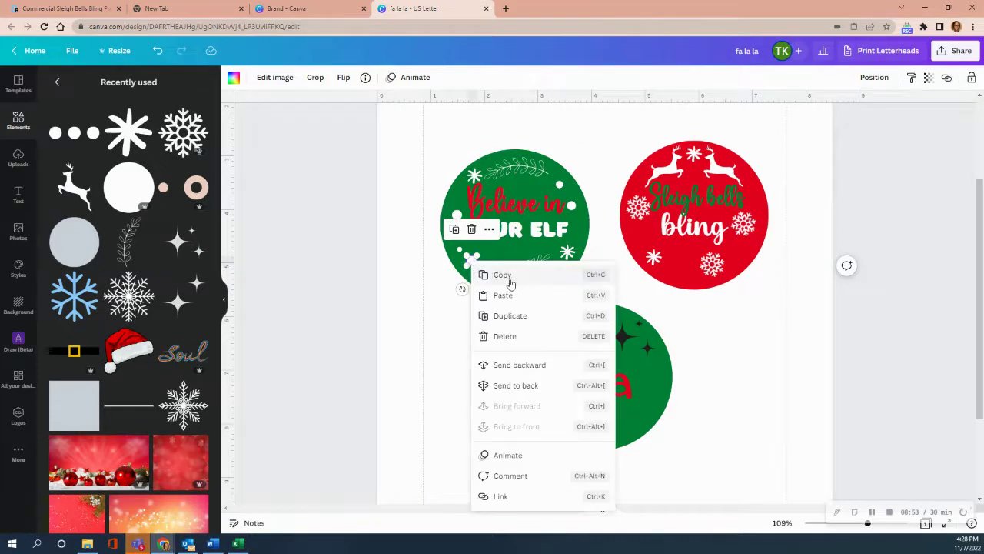
click(502, 275)
right_click(638, 230)
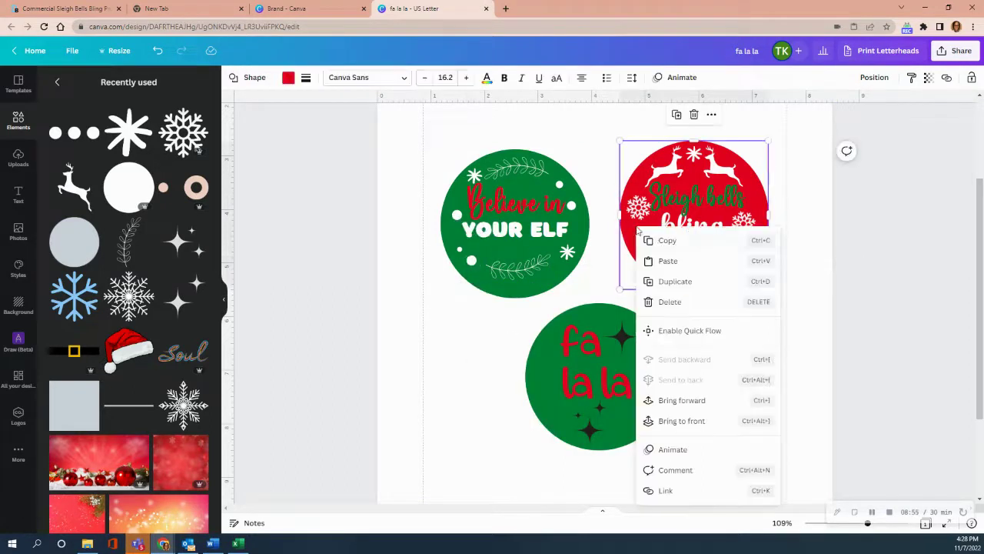
click(665, 261)
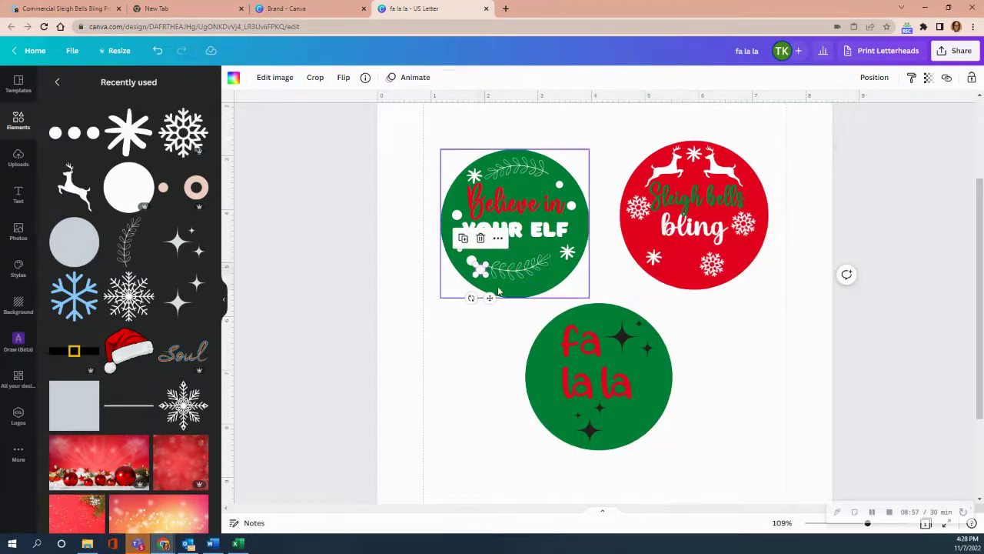
drag(491, 298, 645, 260)
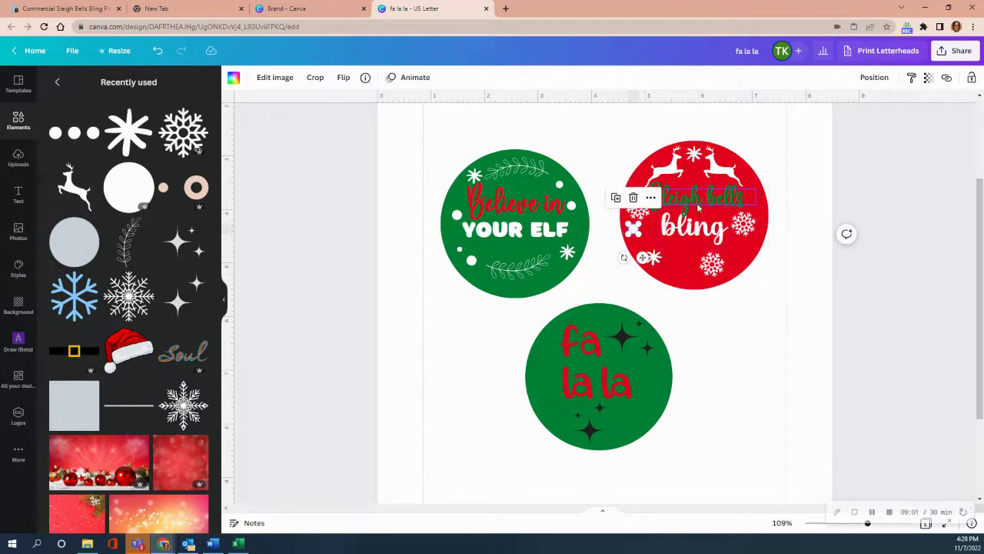
right_click(681, 280)
click(711, 286)
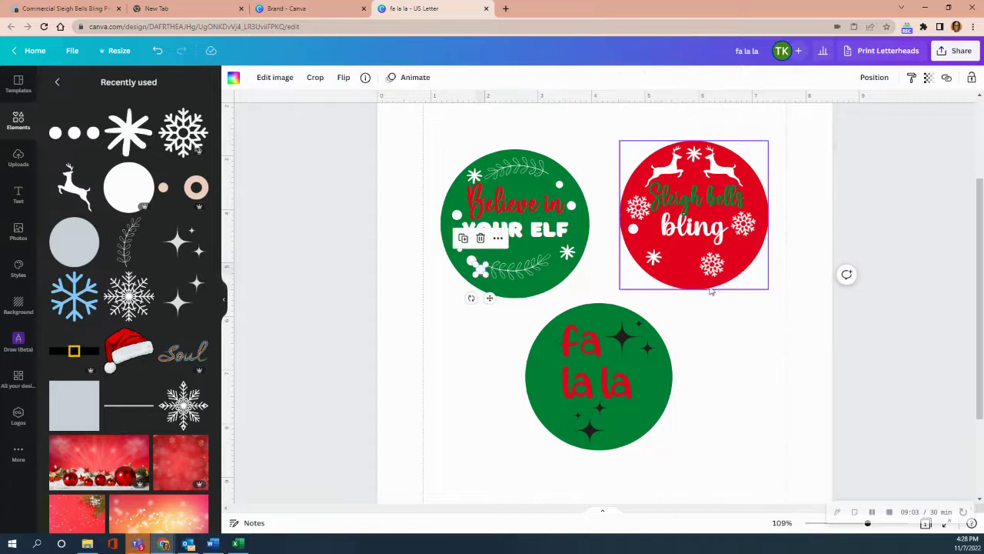
drag(490, 297, 758, 215)
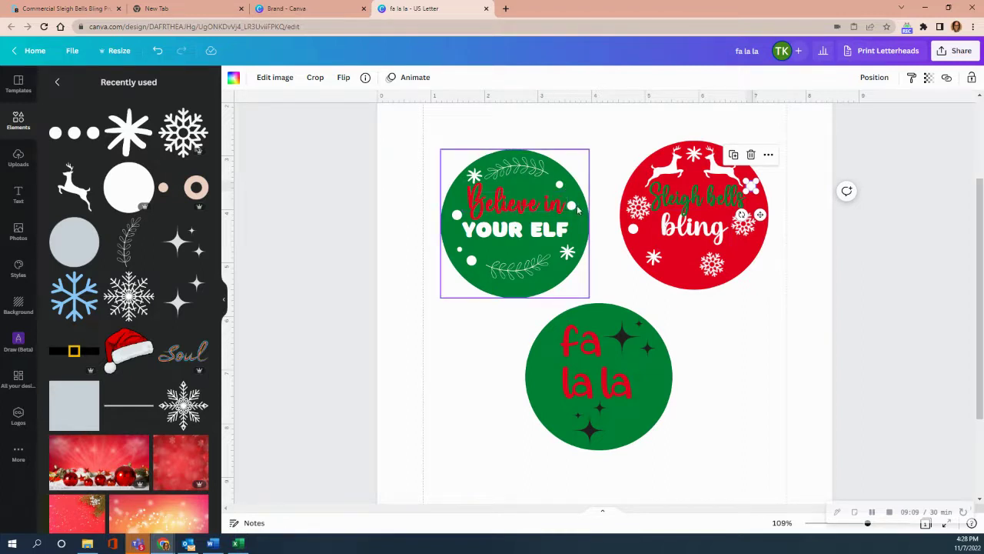
Copy the snowflake beside 'Believe in' and paste it onto the red ornament
click(571, 206)
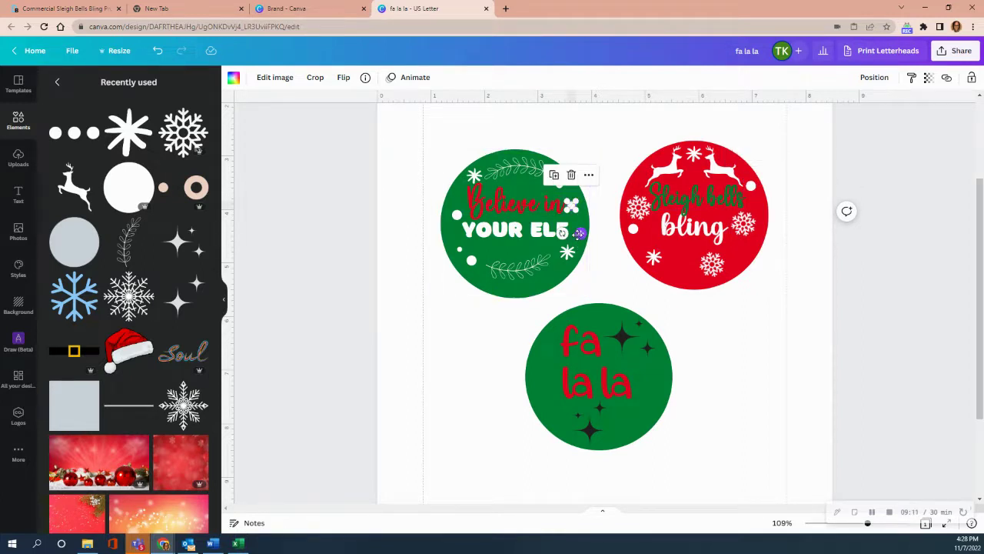
drag(578, 233, 579, 229)
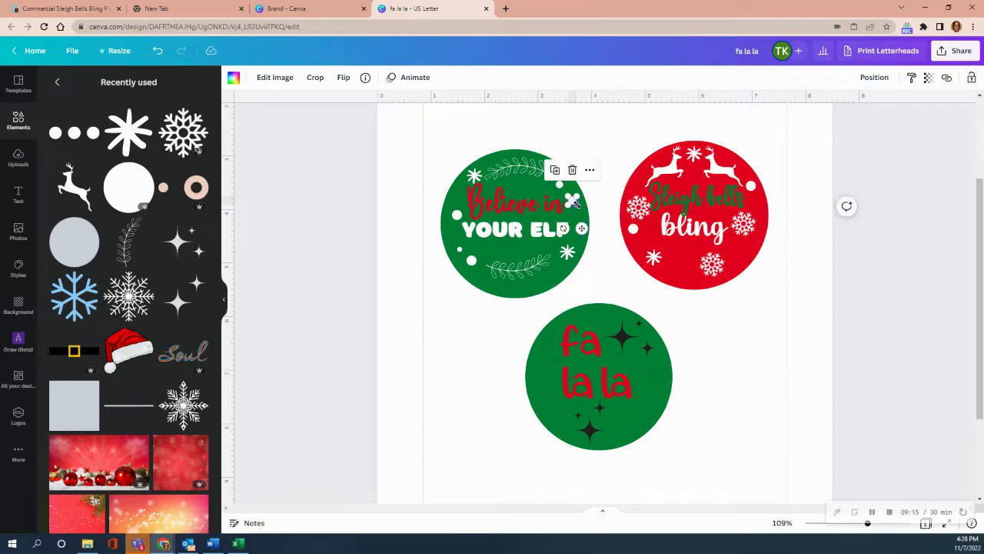
right_click(573, 202)
click(606, 219)
click(692, 274)
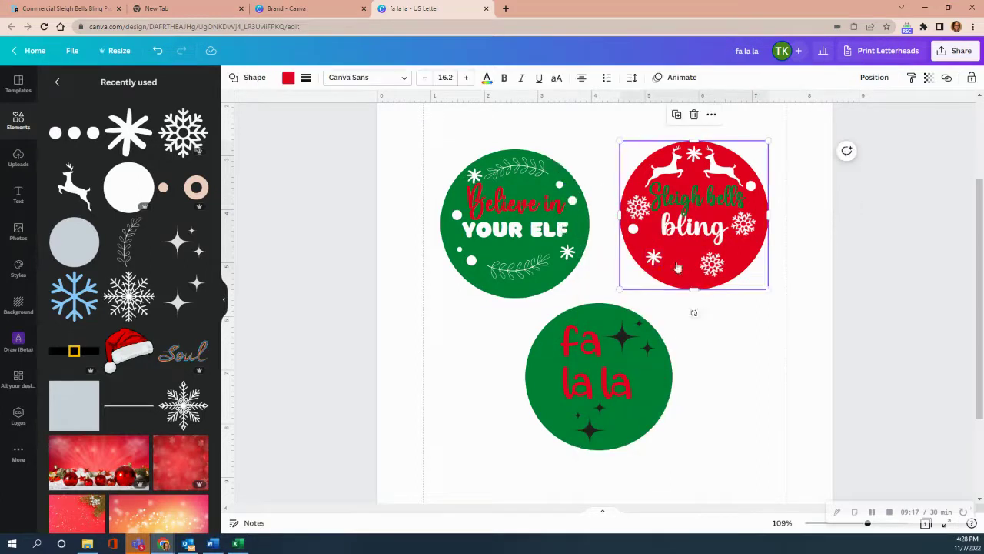
right_click(677, 267)
click(691, 283)
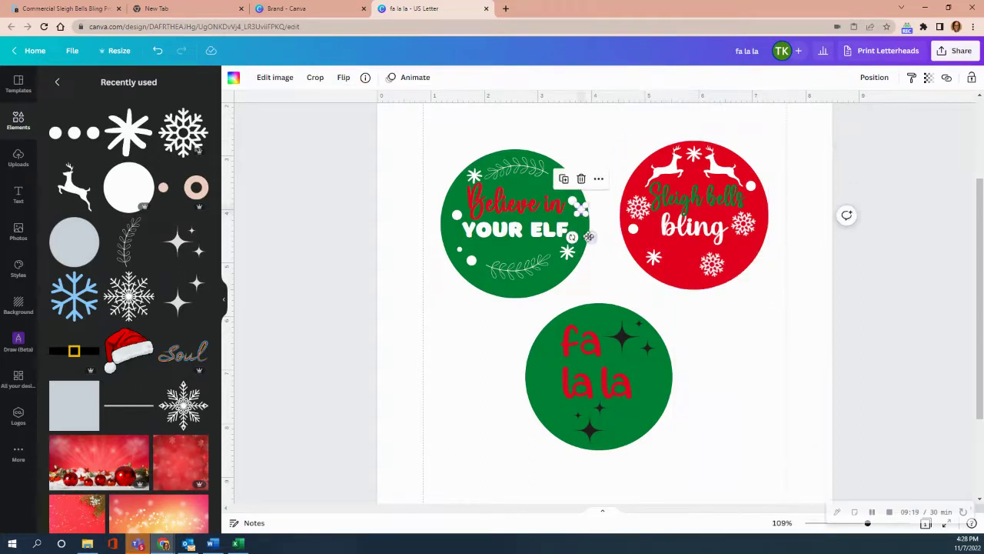
drag(592, 235, 694, 280)
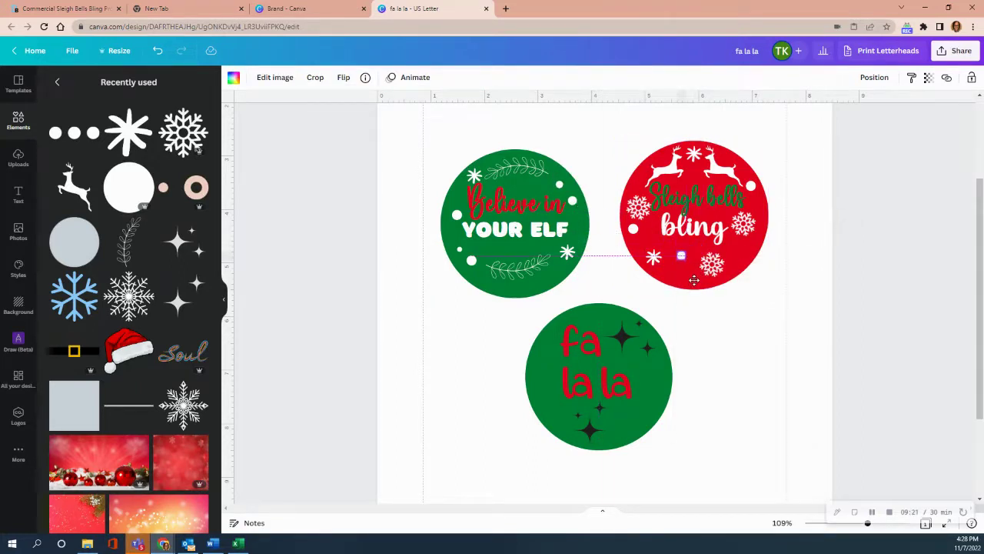
Copy a small white dot from the green ornament onto the red ornament
click(459, 251)
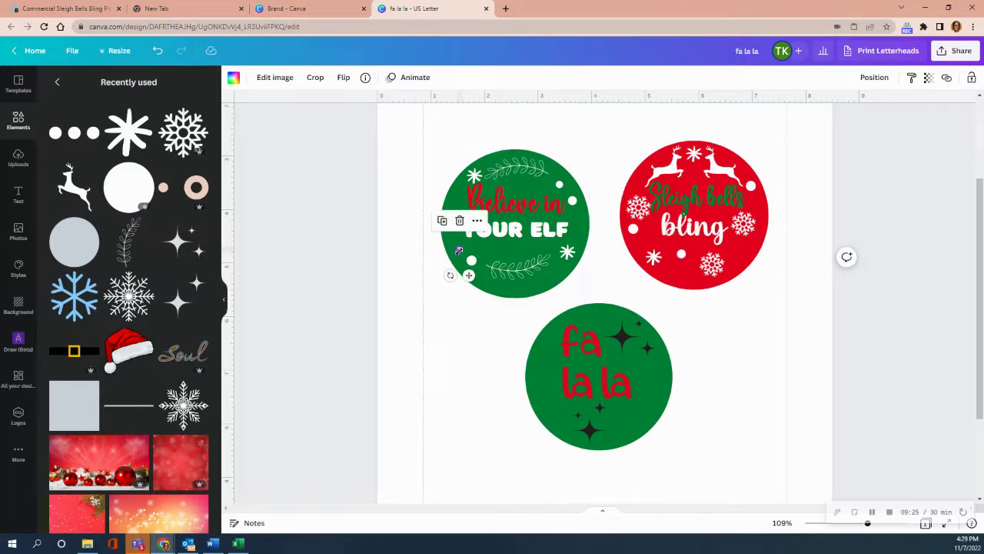
right_click(459, 250)
click(492, 265)
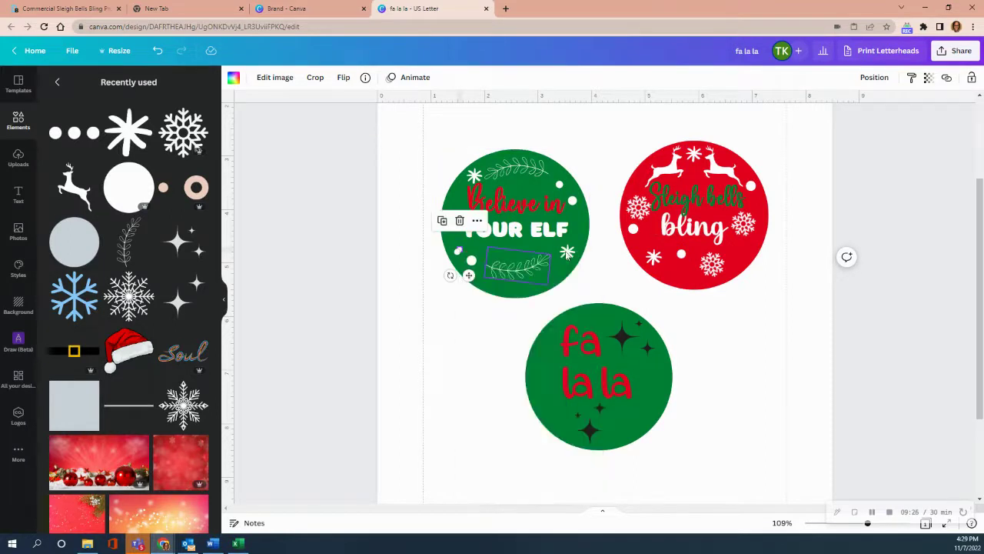
right_click(718, 215)
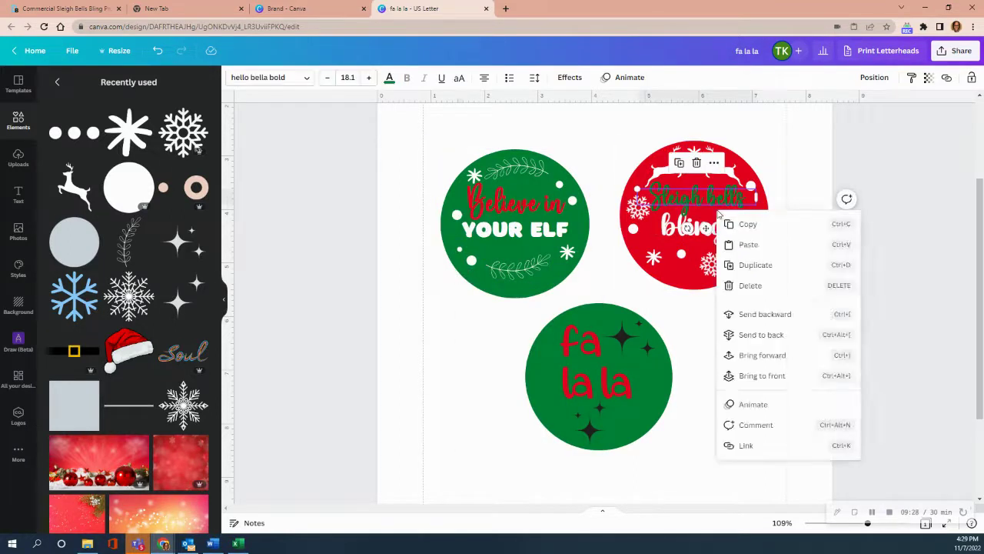
click(748, 245)
mouse_move(471, 282)
mouse_down()
mouse_move(512, 285)
mouse_move(730, 244)
mouse_up()
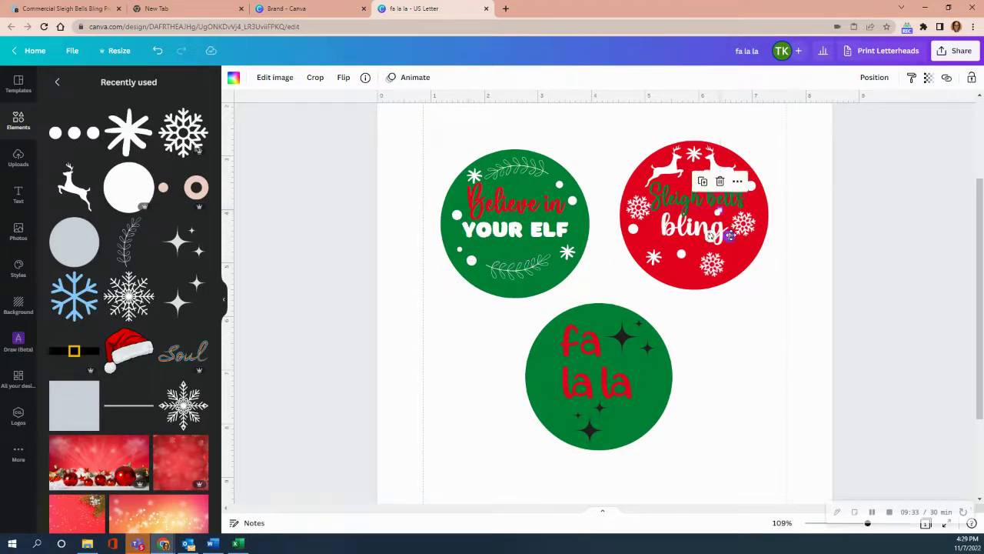
click(733, 354)
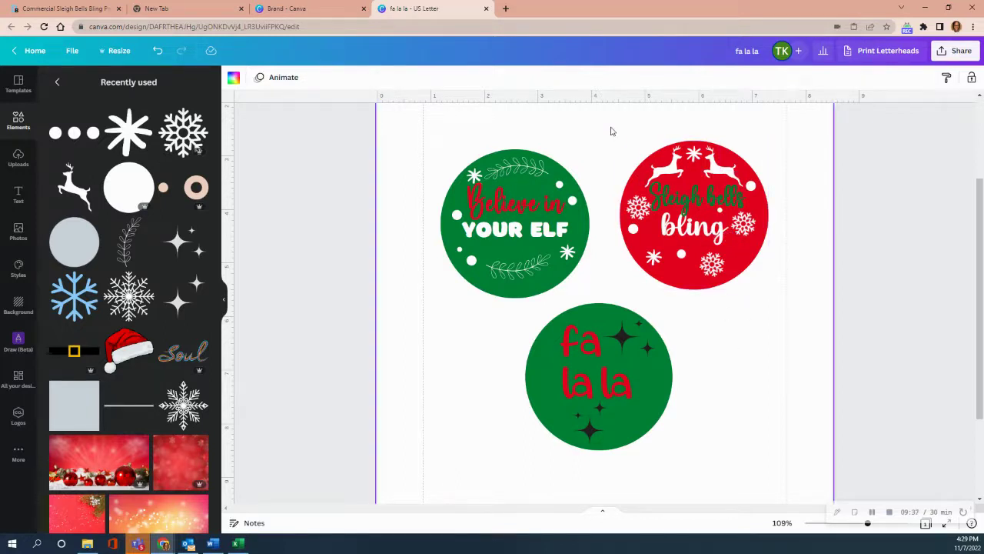
Copy a snowflake from the red ornament and paste it left of 'fa la la'
click(745, 228)
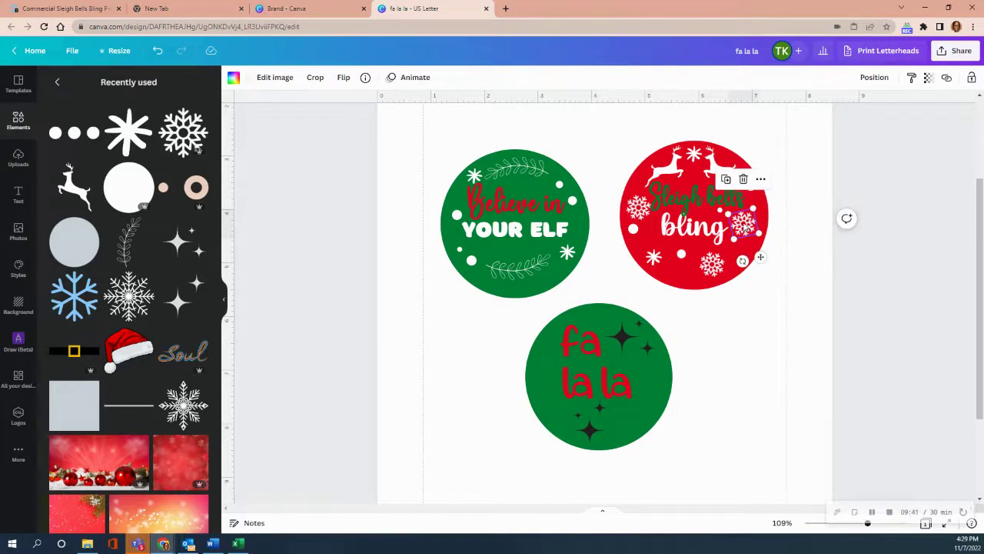
right_click(744, 227)
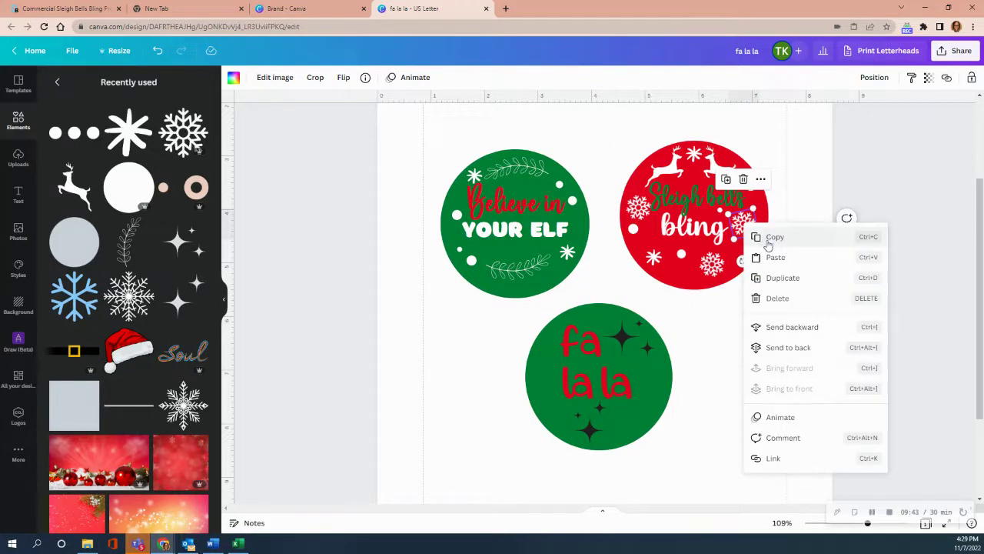
click(768, 240)
right_click(544, 367)
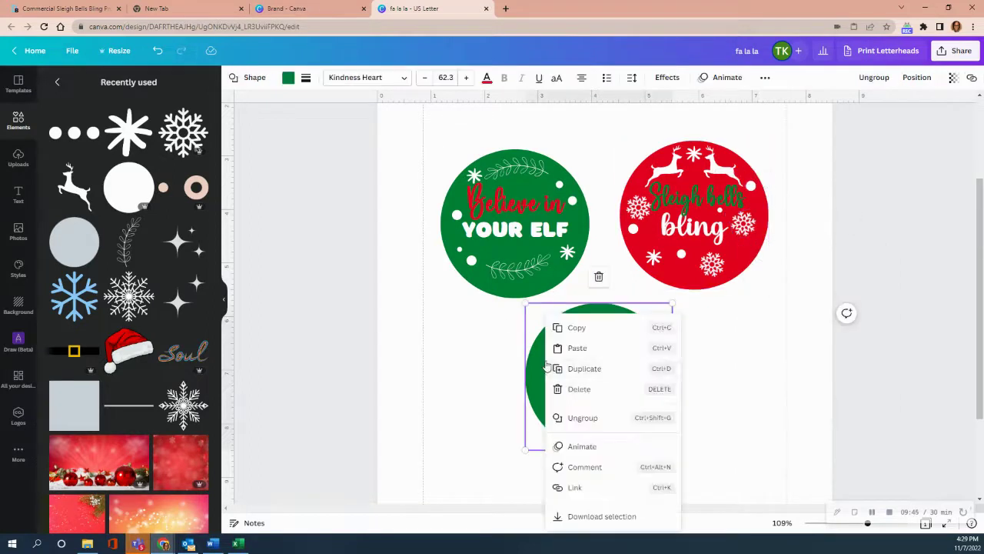
click(593, 348)
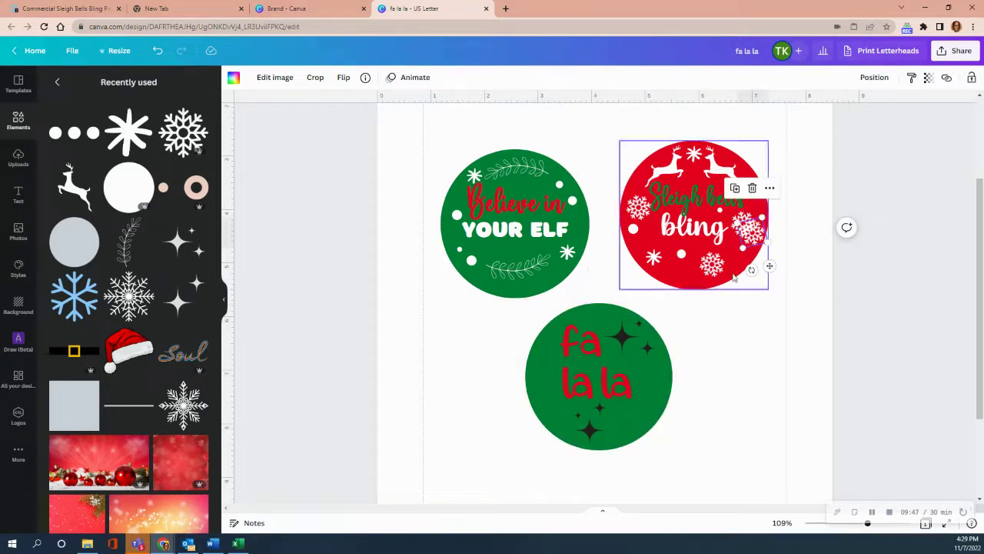
drag(769, 266, 563, 384)
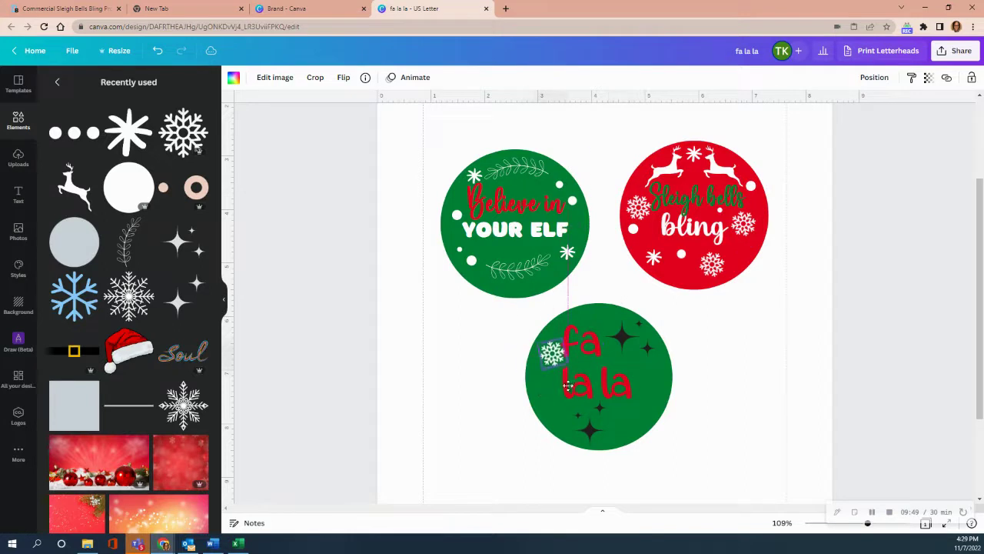
drag(564, 384, 560, 391)
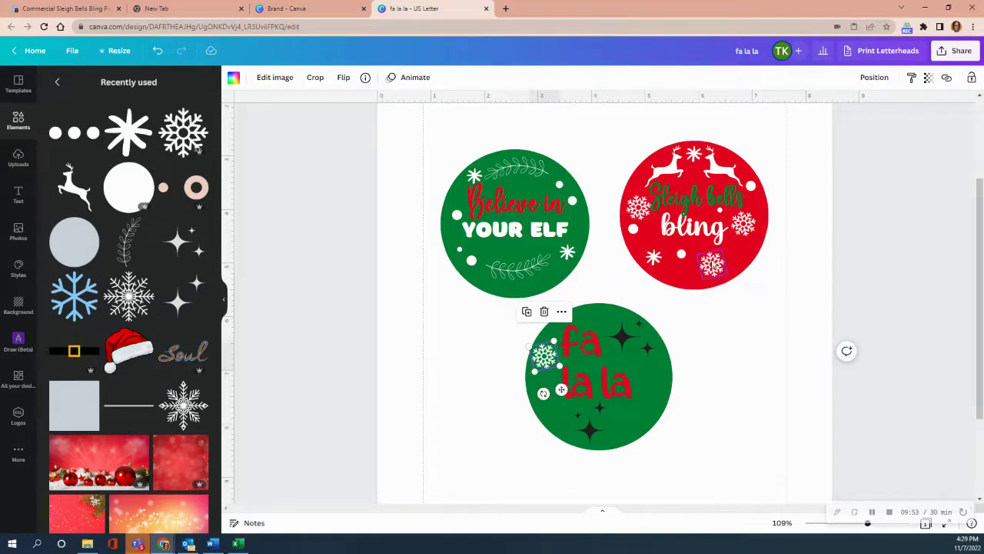
Paste a second snowflake on the right side of 'fa la la'
click(640, 339)
right_click(618, 355)
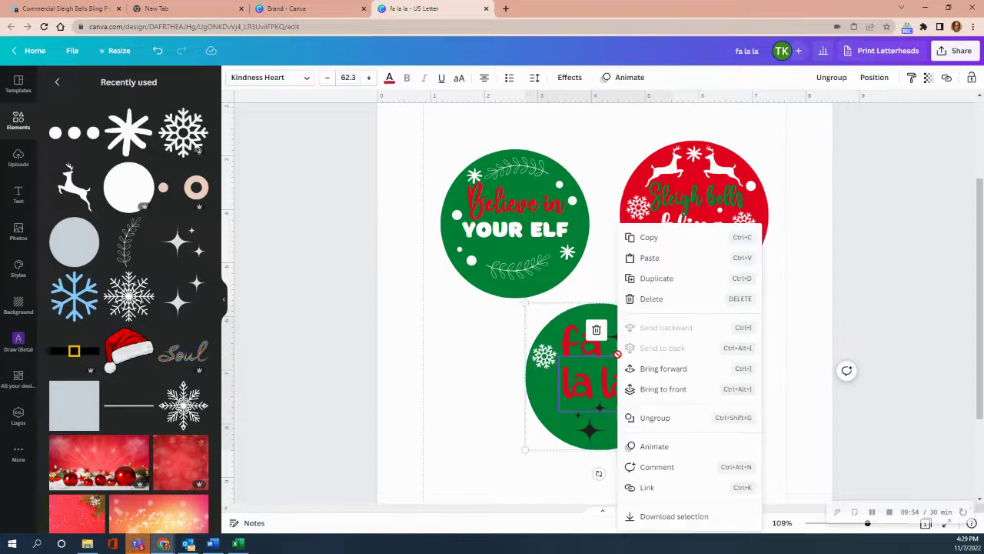
click(652, 259)
drag(768, 265, 665, 405)
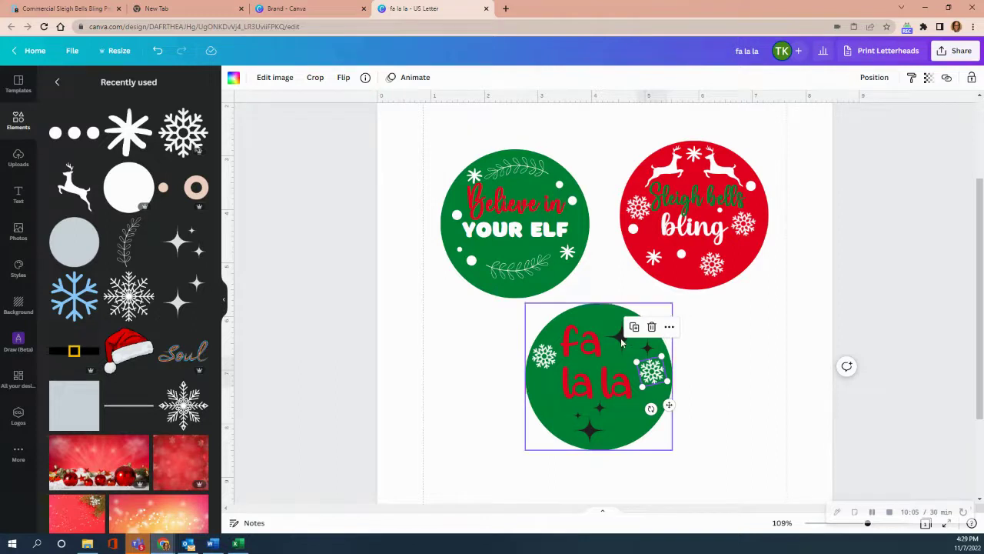
Copy a white dot from the red ornament to the top of the green ornament
click(632, 233)
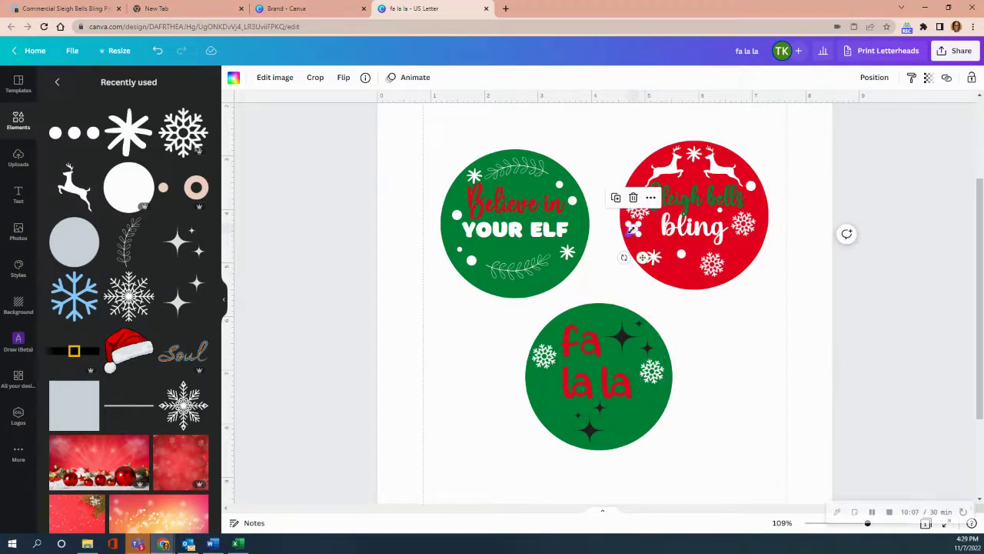
right_click(632, 232)
click(650, 246)
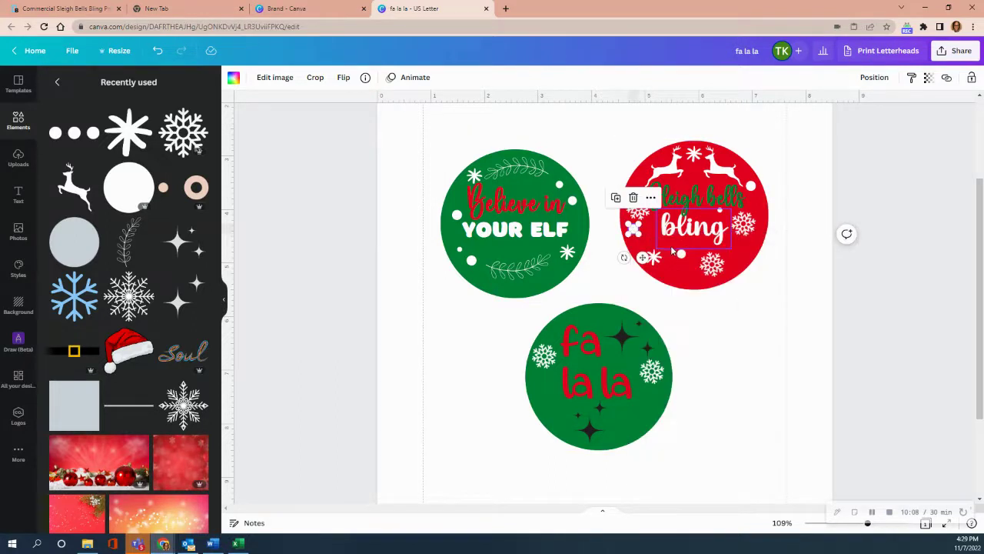
right_click(588, 318)
click(616, 258)
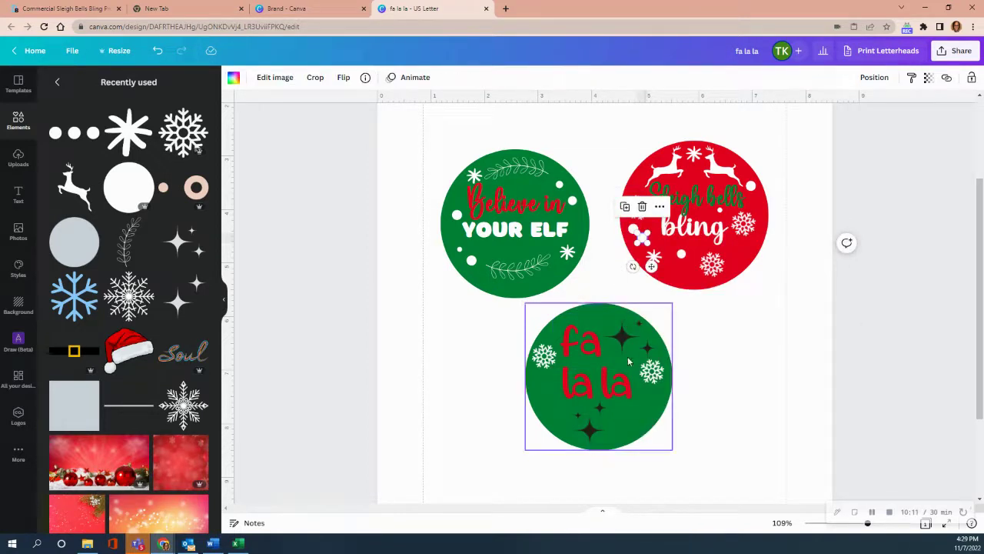
drag(651, 264, 601, 350)
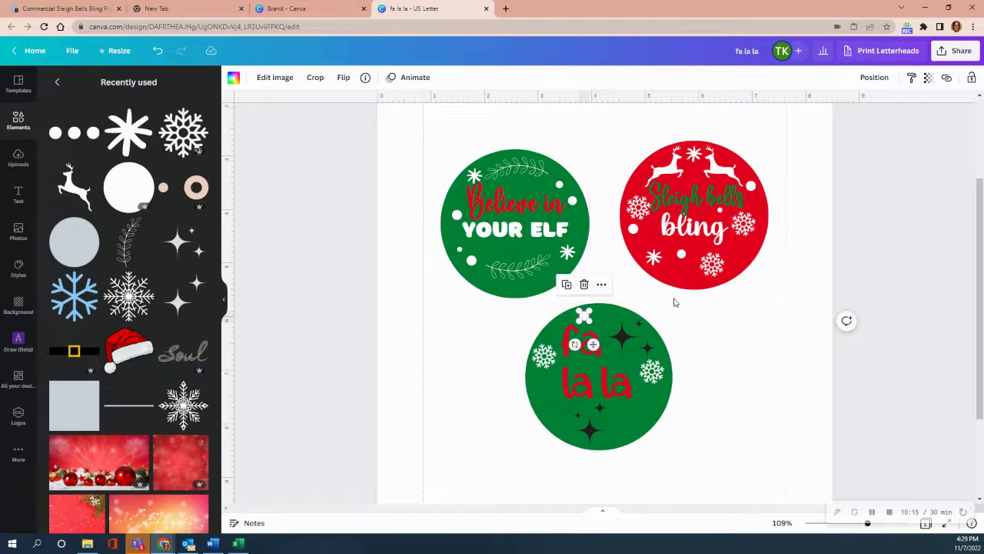
click(732, 404)
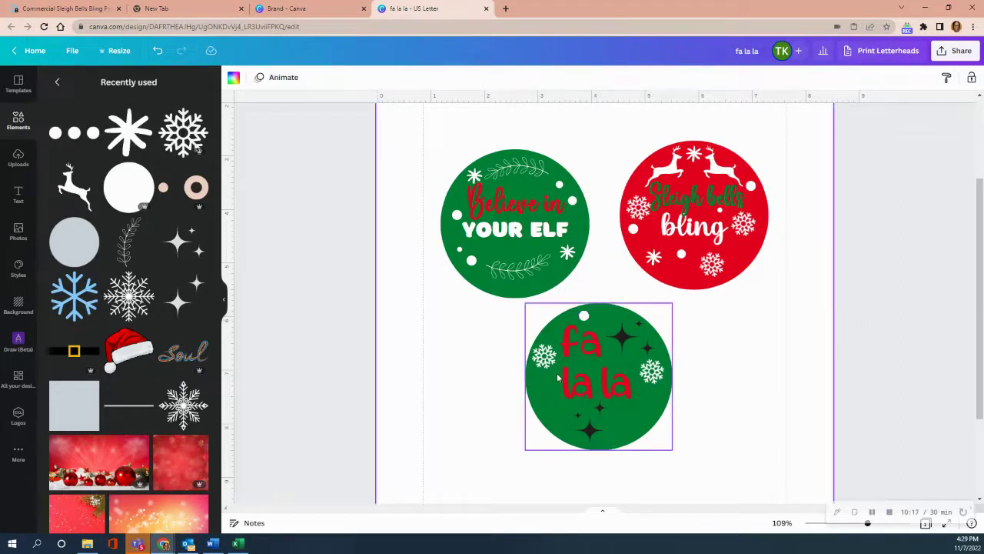
Paste a second white dot at the green ornament's lower right
click(686, 247)
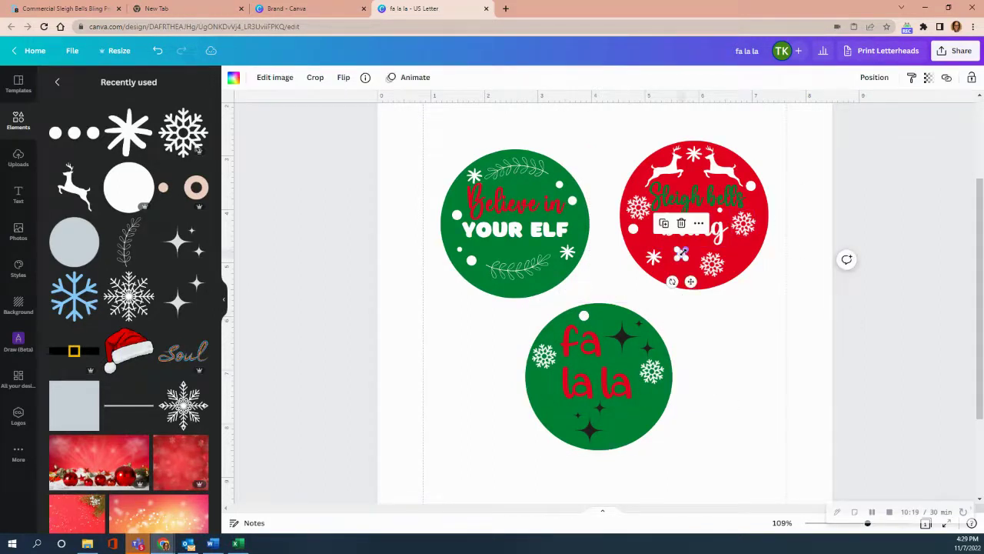
right_click(683, 251)
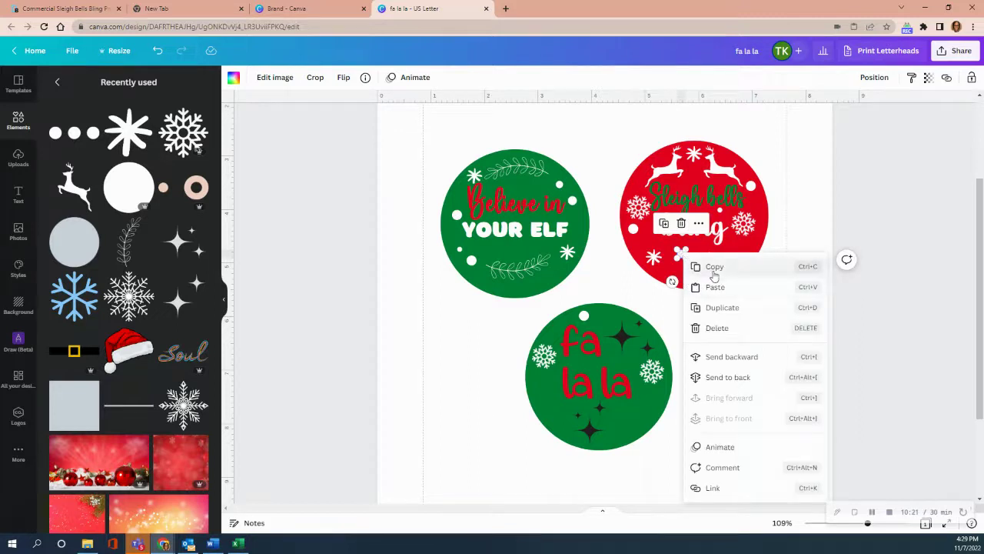
click(715, 269)
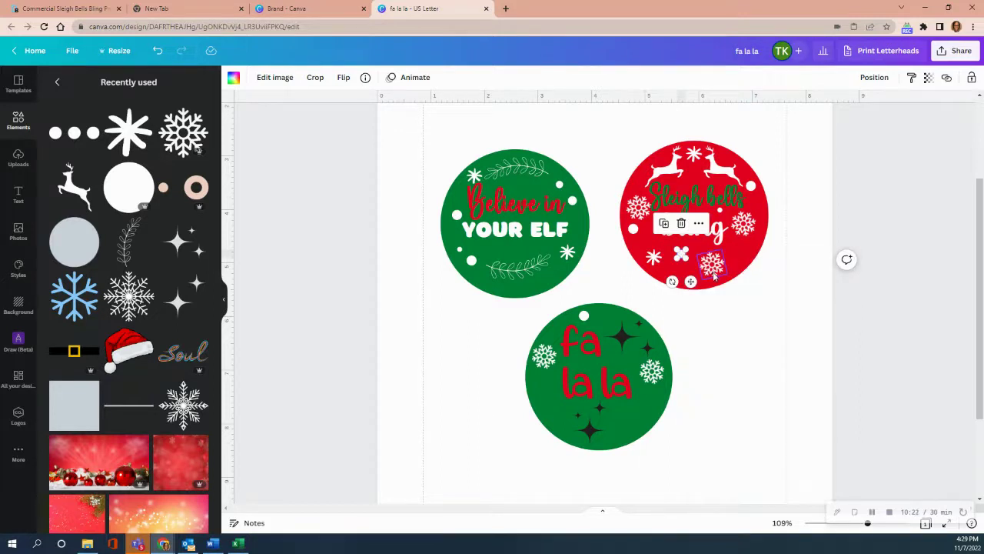
right_click(596, 378)
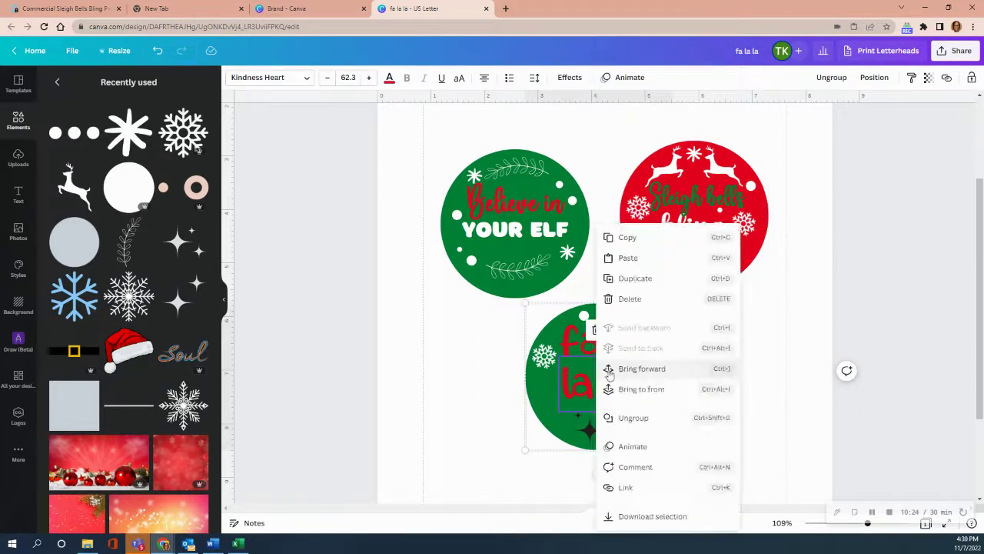
click(628, 258)
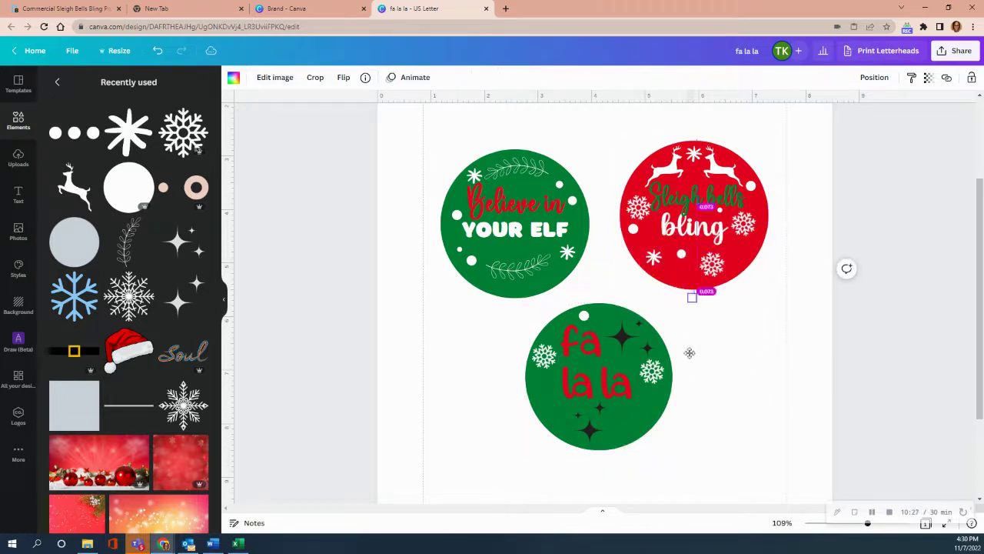
click(642, 428)
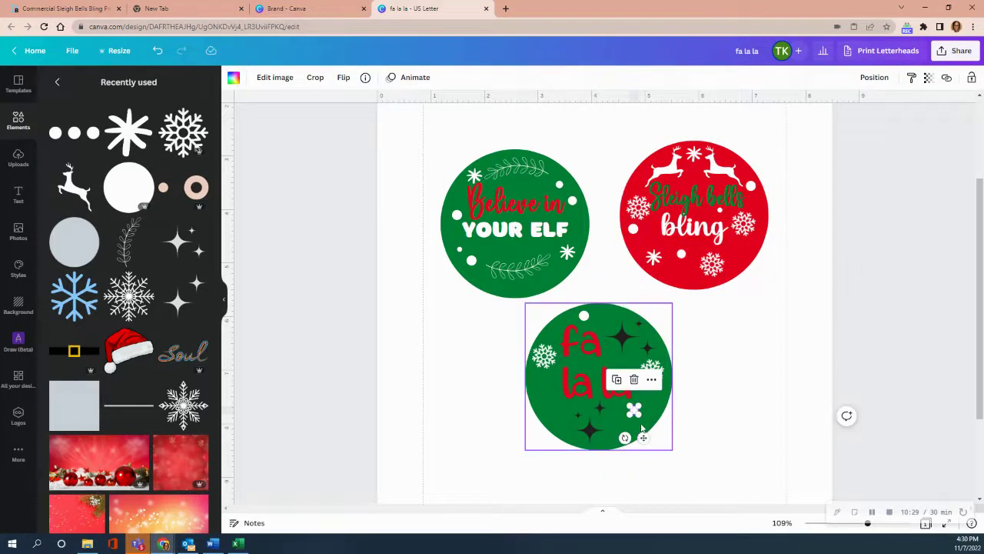
click(642, 424)
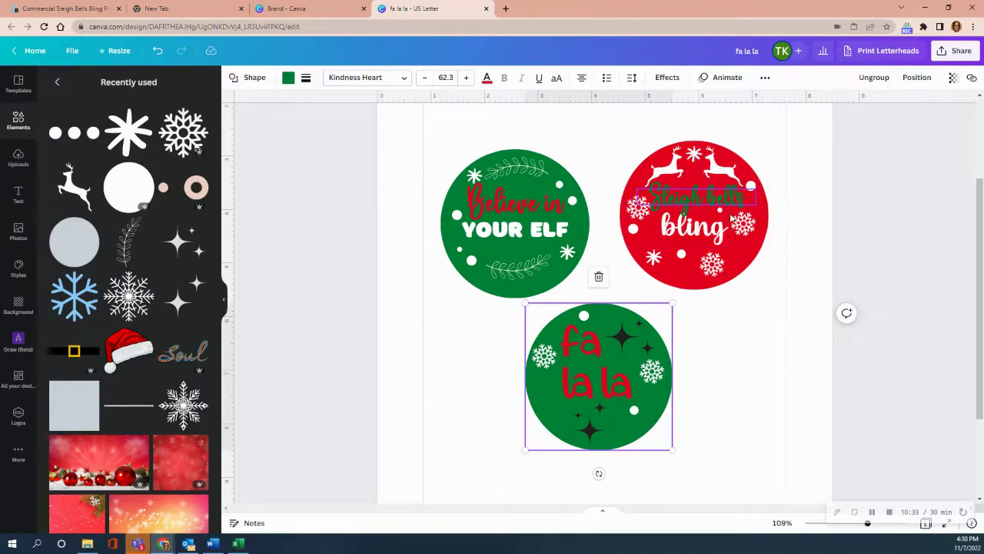
Copy a small snowflake from the red ornament to the green ornament's lower left
click(658, 263)
right_click(657, 261)
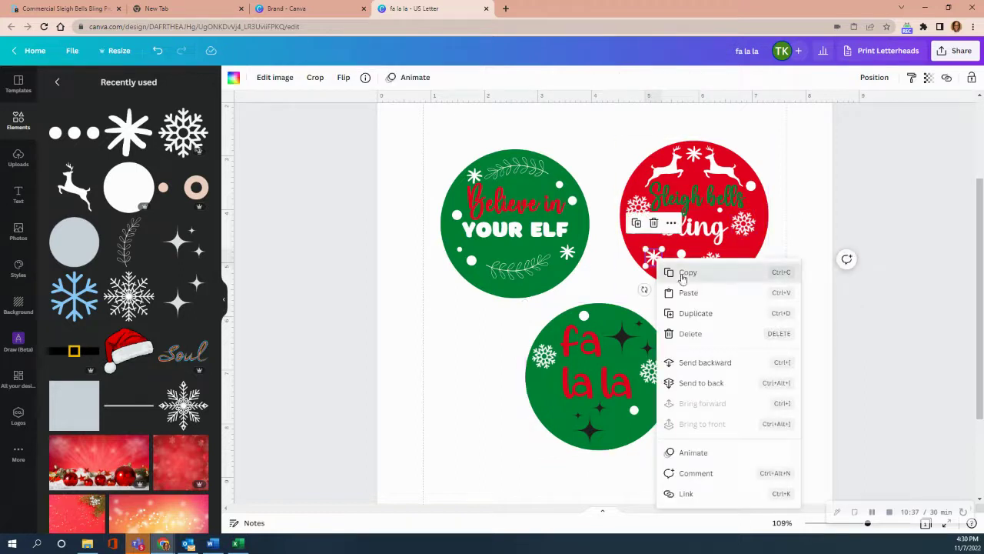
click(682, 274)
right_click(546, 392)
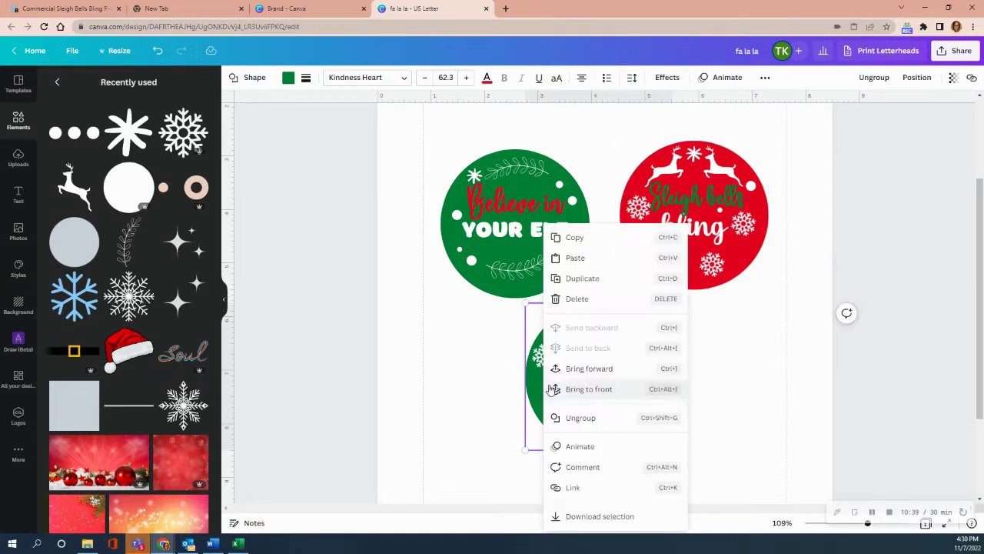
click(584, 258)
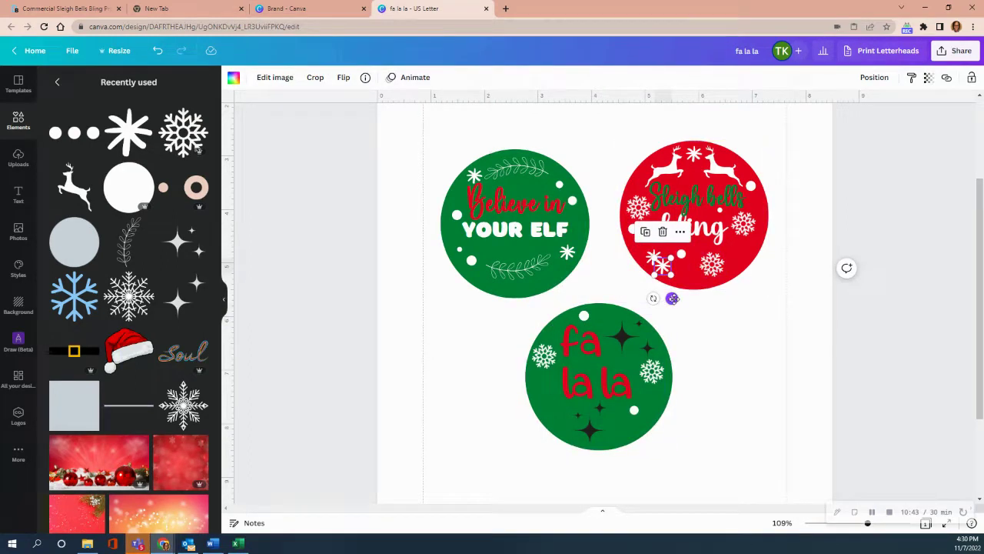
drag(665, 271, 550, 396)
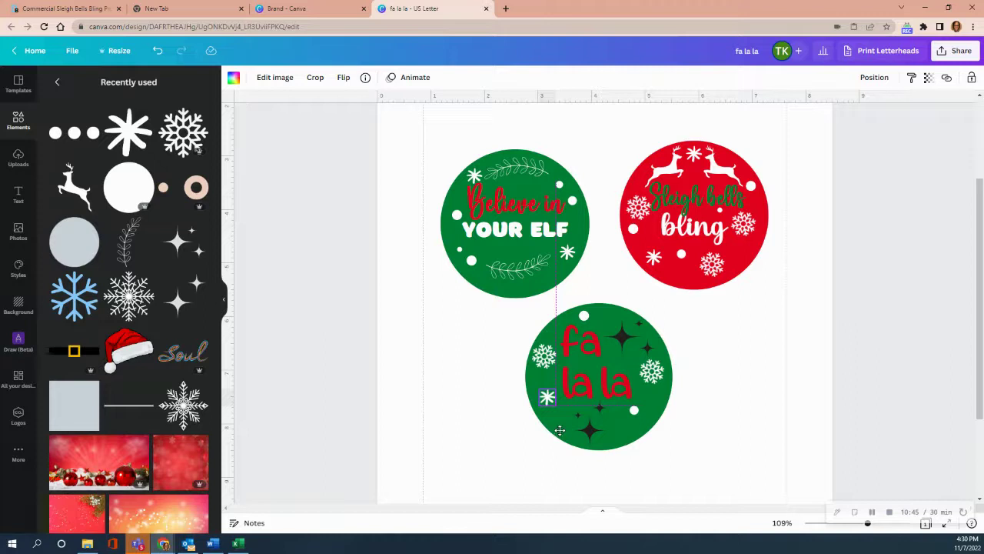
click(746, 384)
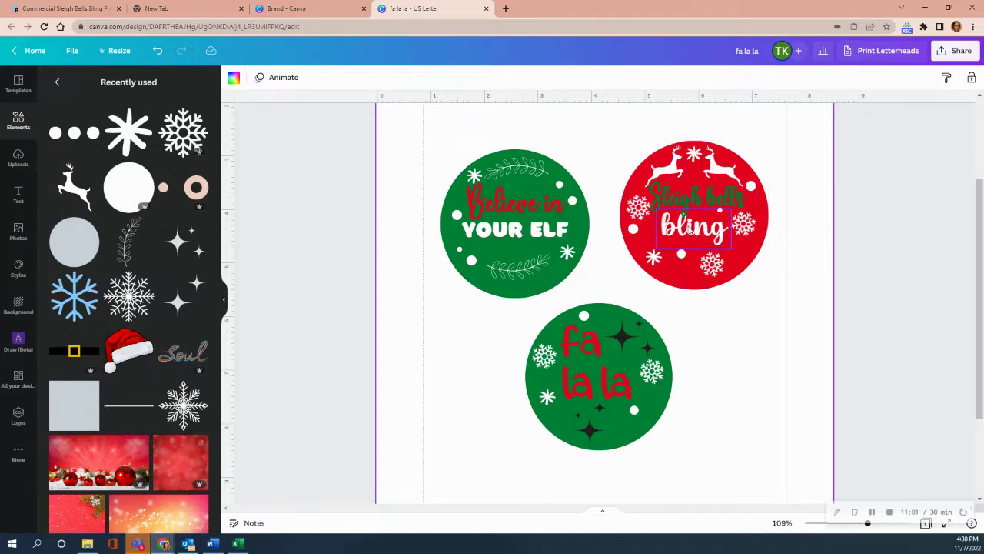
Drag 'bling' a few pixels lower beneath 'Sleigh bells' on the red ornament
drag(685, 226, 691, 231)
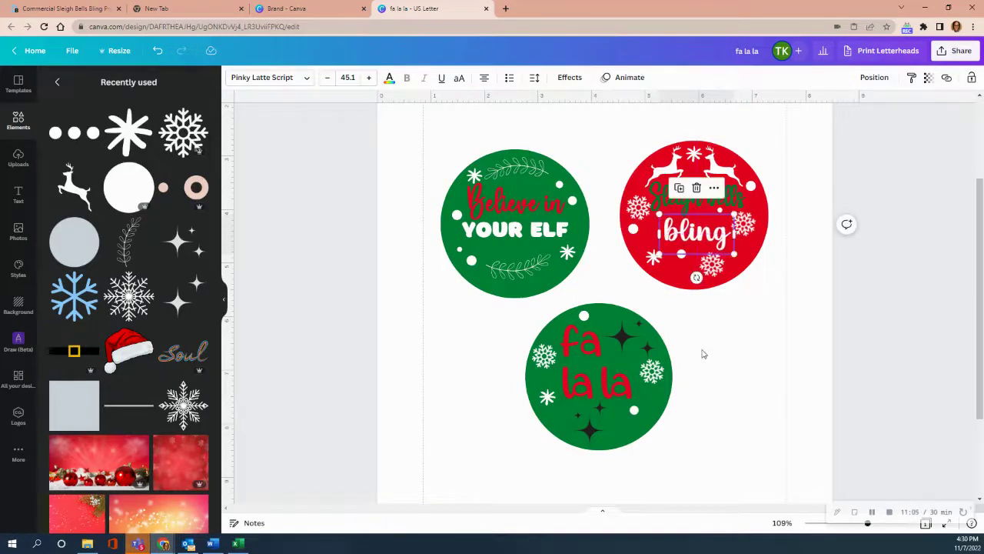